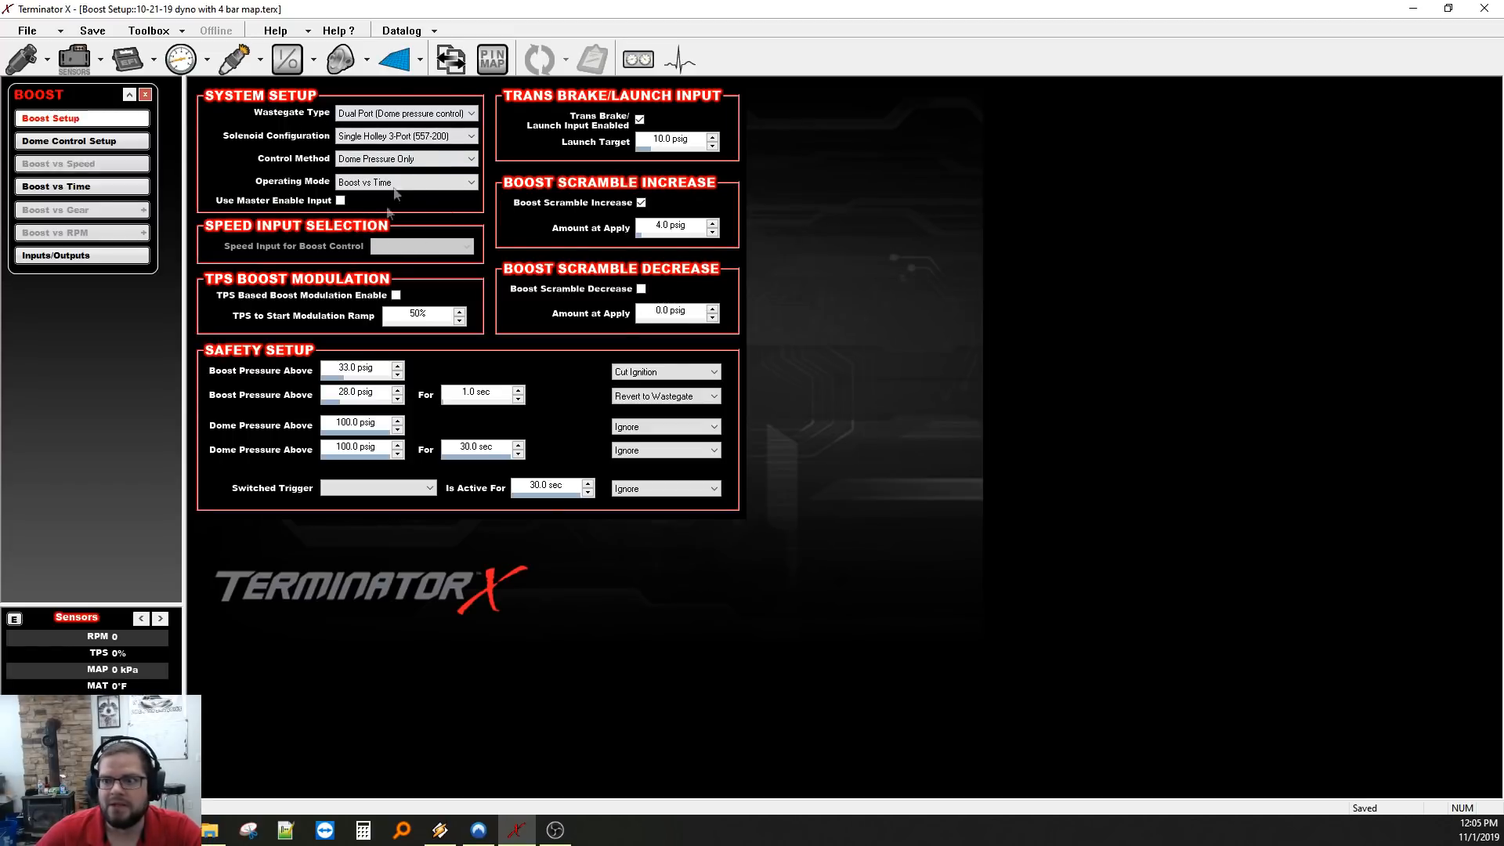
Select Dual Port (Dome pressure control) as the wastegate type and close the boost settings.
click(405, 114)
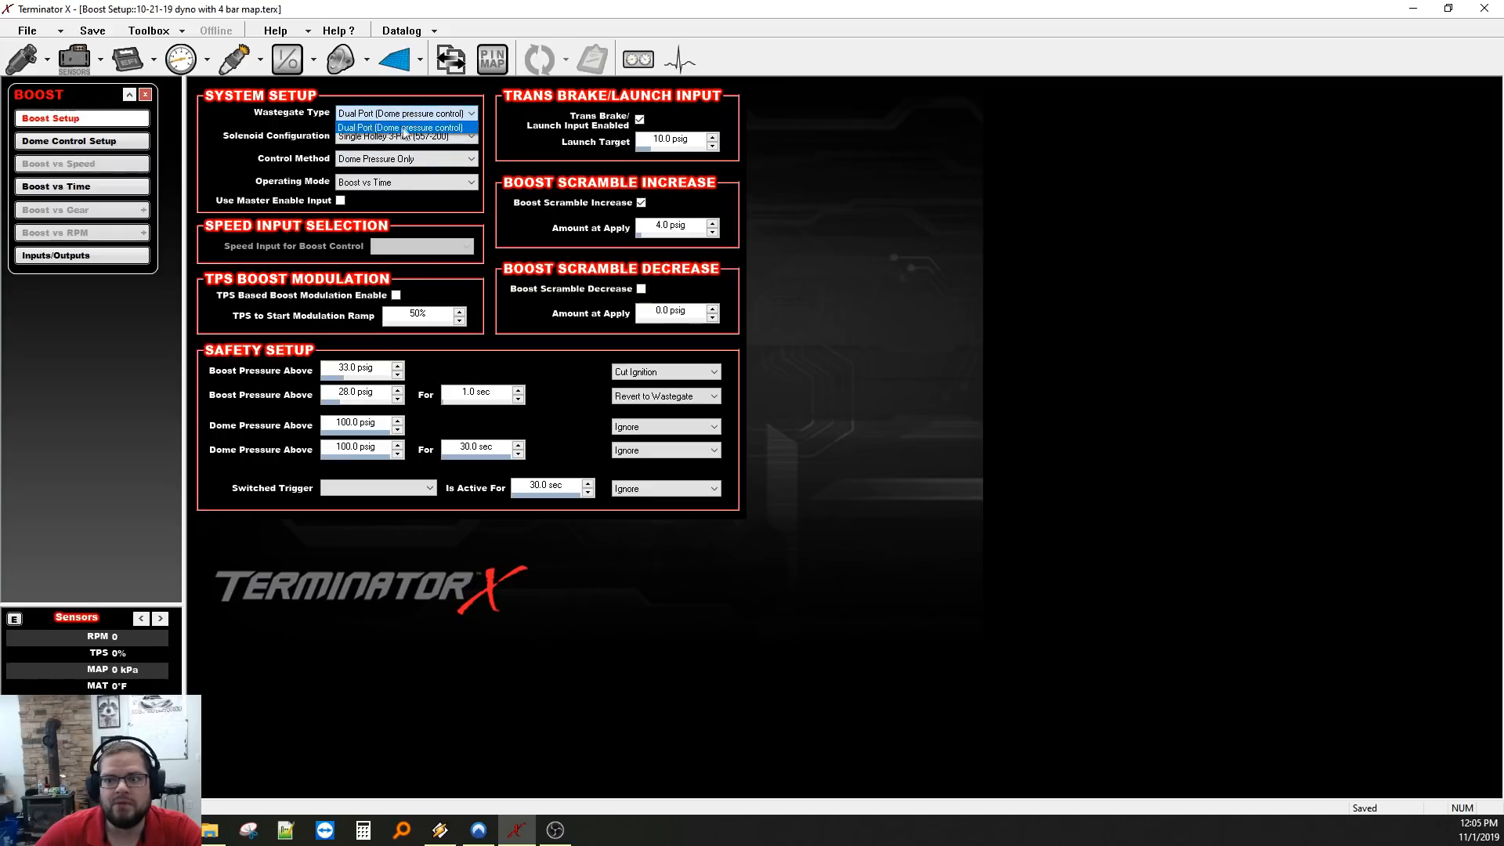
click(420, 125)
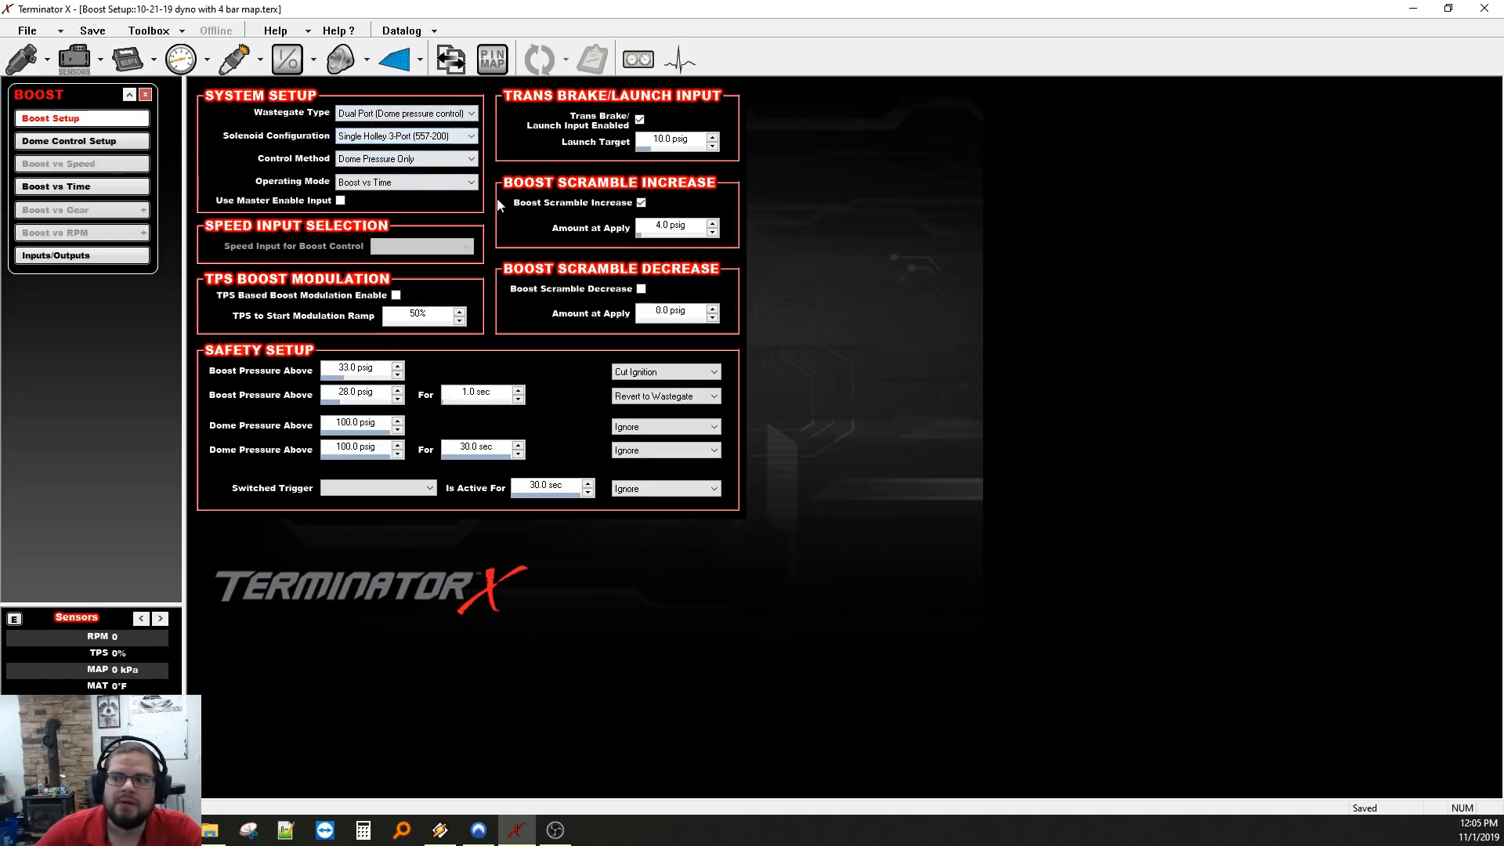
click(145, 95)
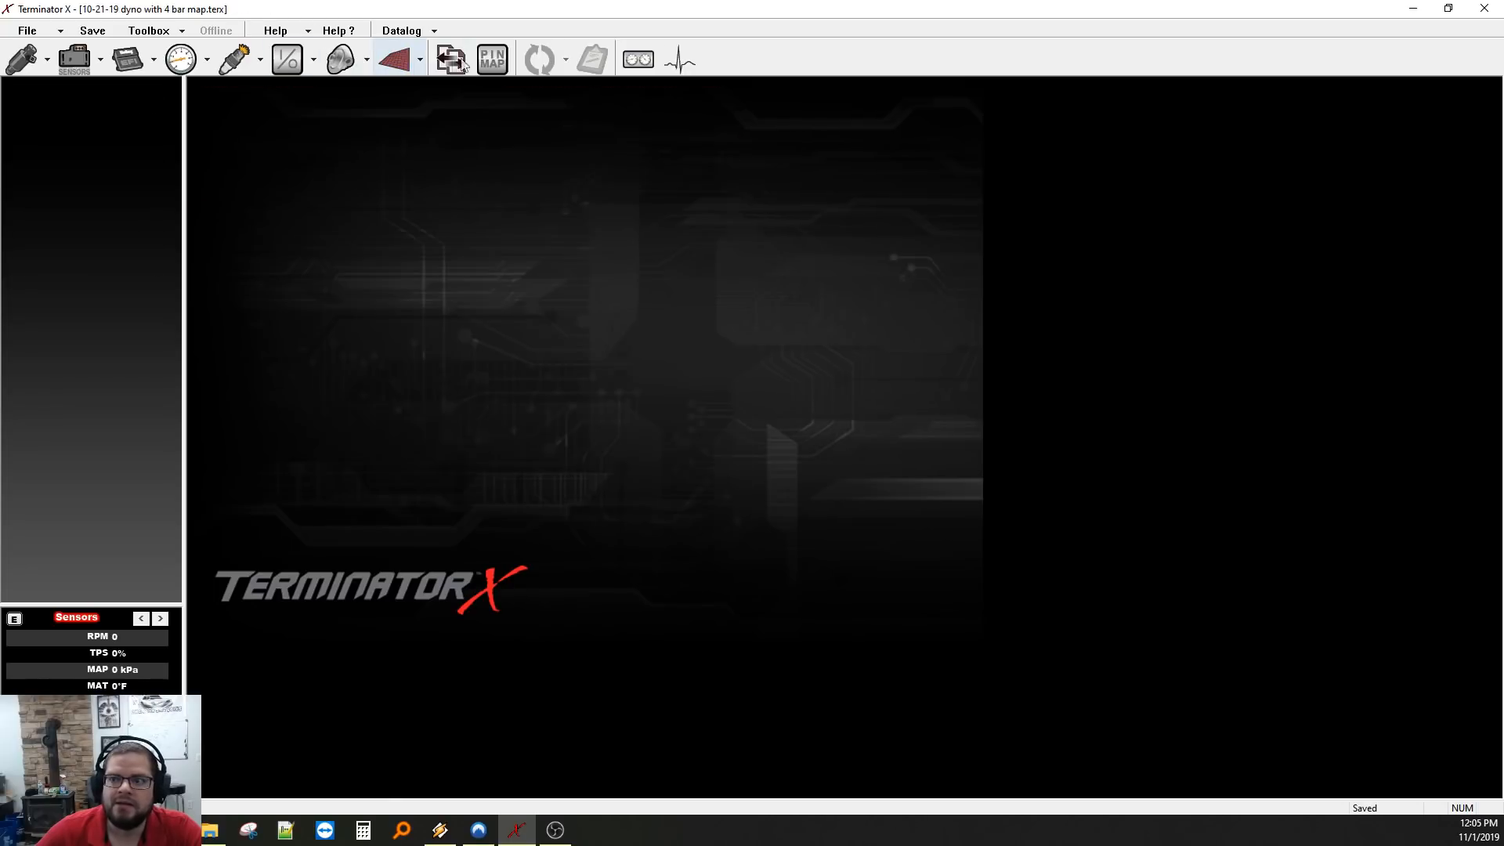
Open the outputs list and set the type of output #2, dynoboost, to PWM-.
click(287, 59)
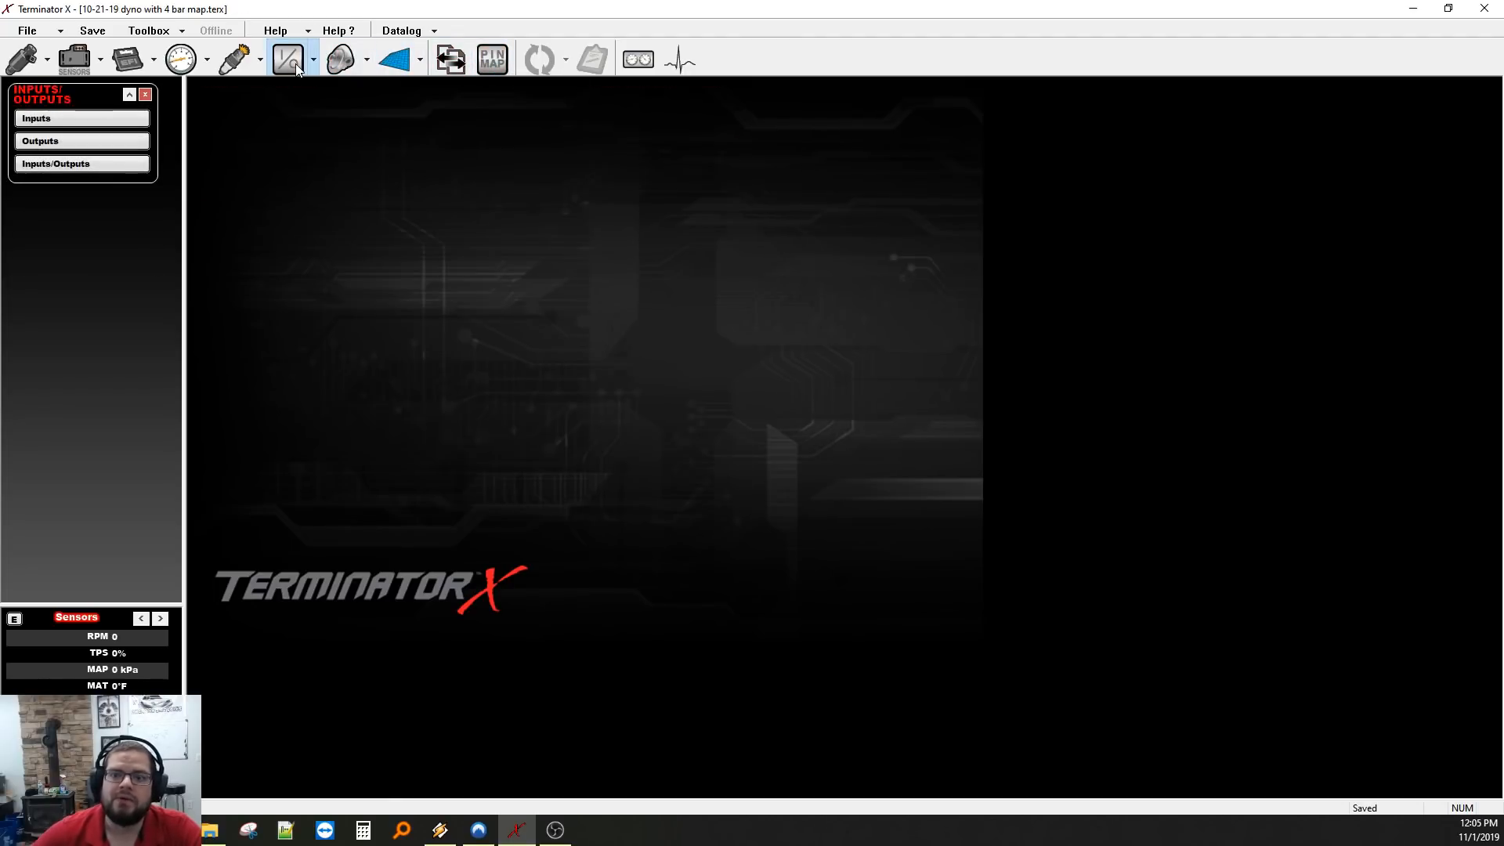
click(82, 118)
click(124, 144)
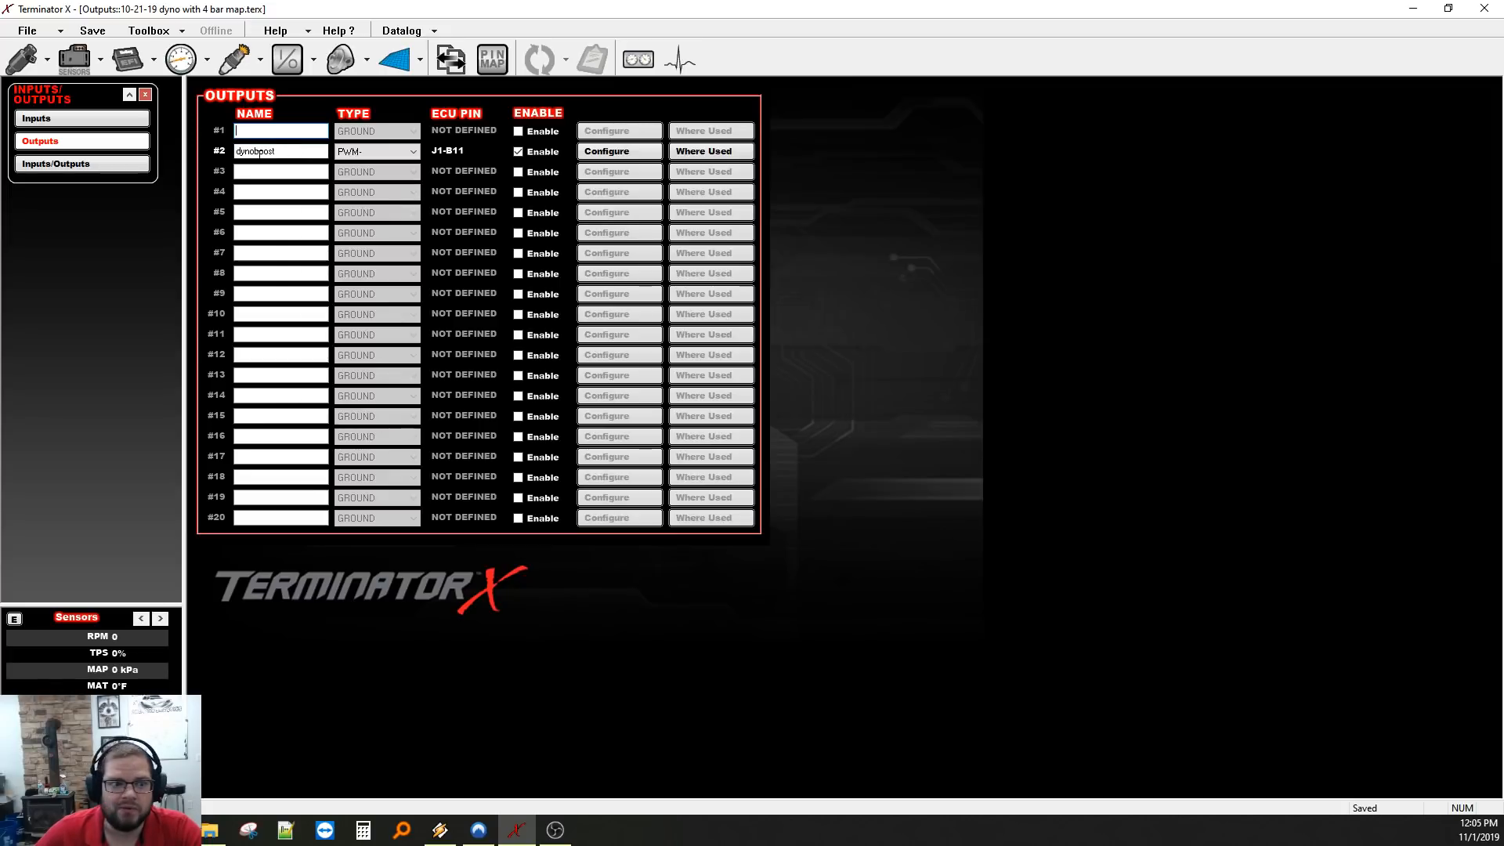
click(407, 156)
click(361, 165)
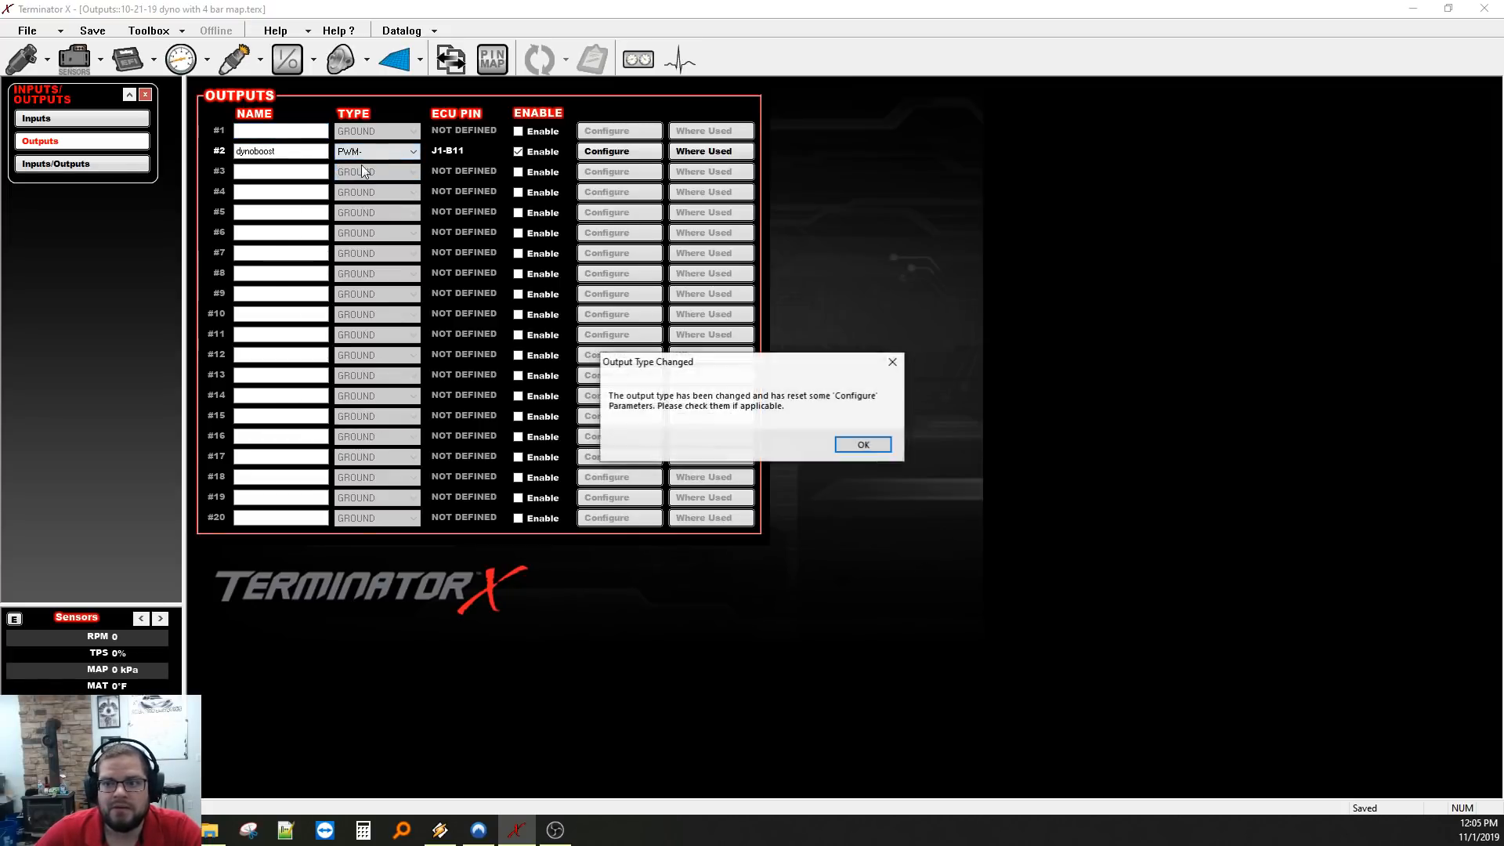
click(863, 445)
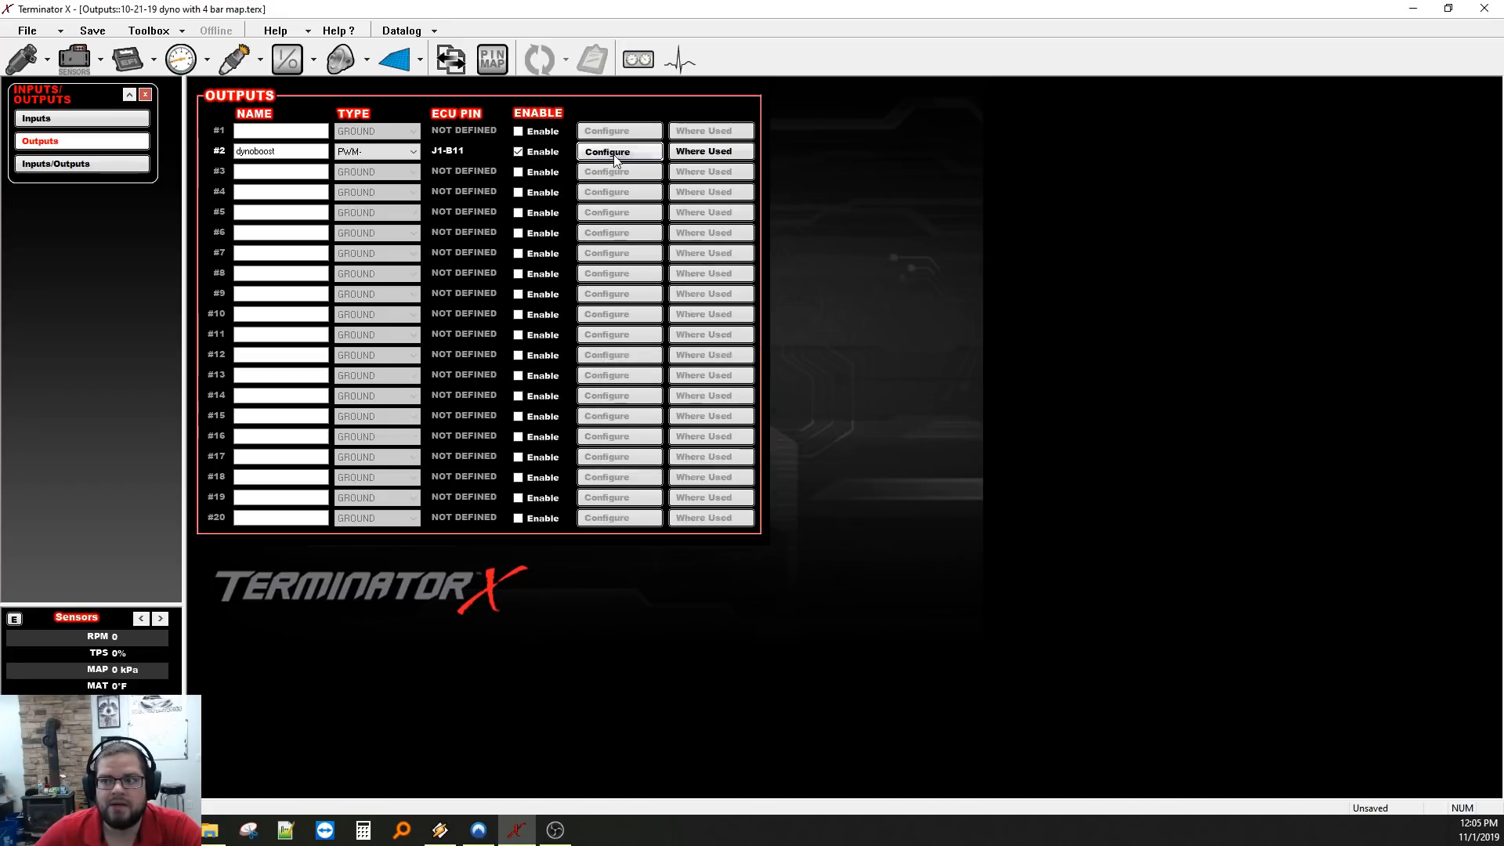
Open the dynoboost output's configuration and review its linked outputs, timer and PWM settings.
click(616, 152)
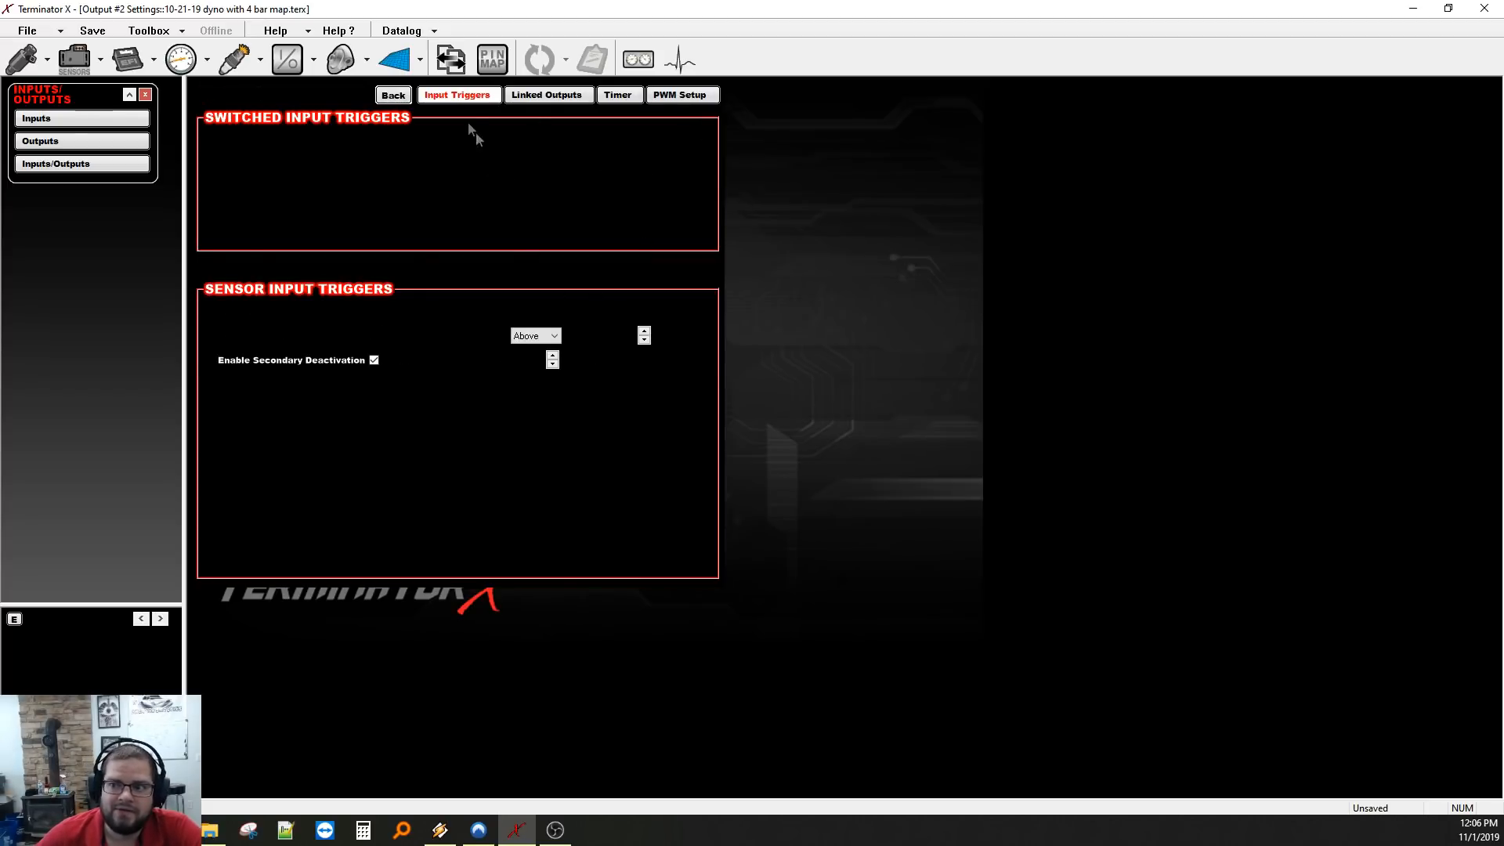
click(541, 100)
click(617, 95)
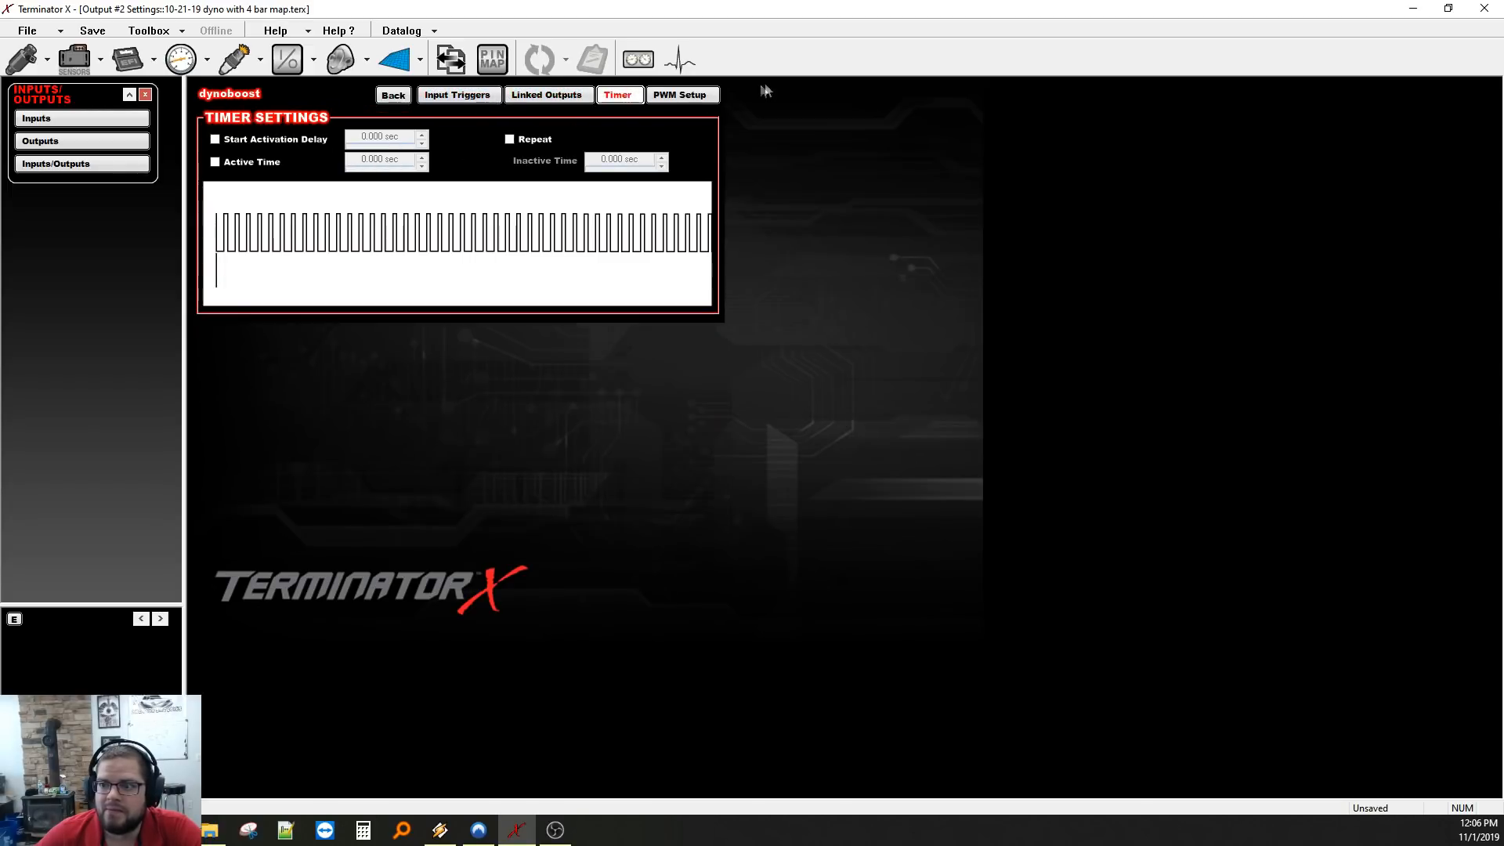
click(680, 95)
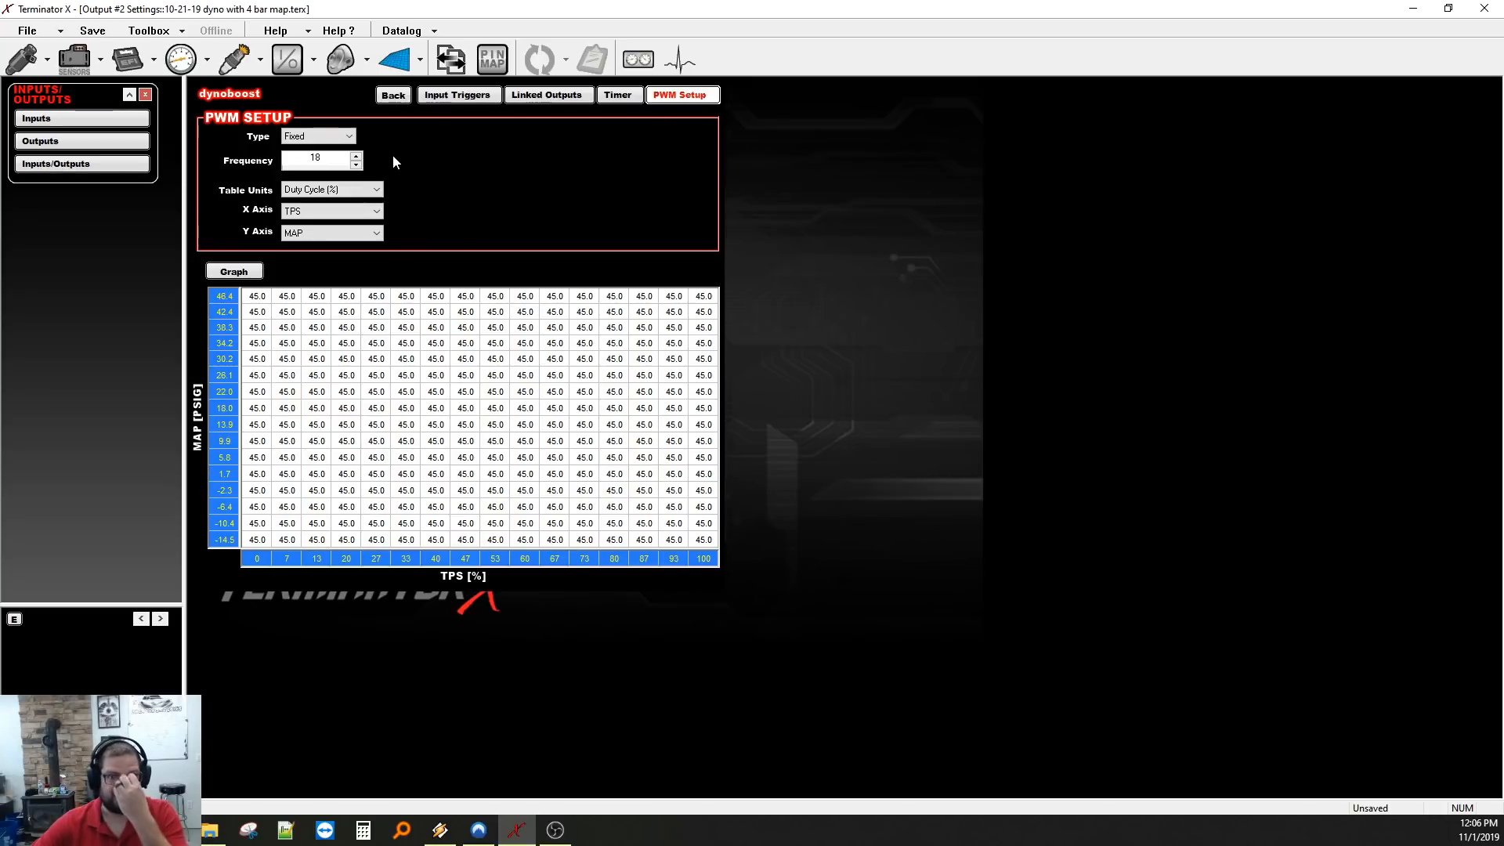
Choose Fixed as the dynoboost PWM type and Duty Cycle (%) as its table units.
click(348, 136)
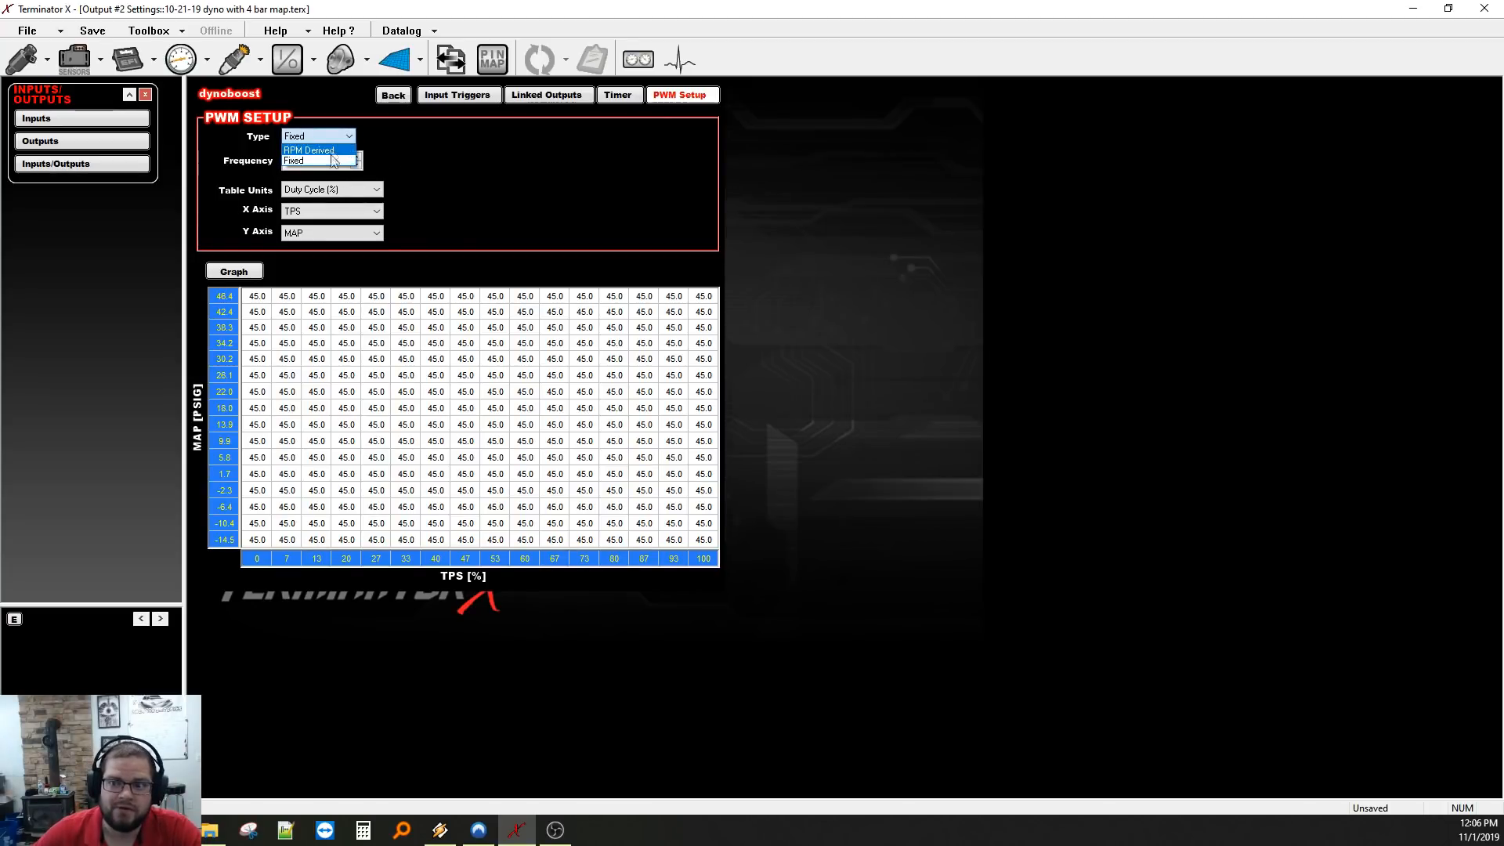
click(325, 161)
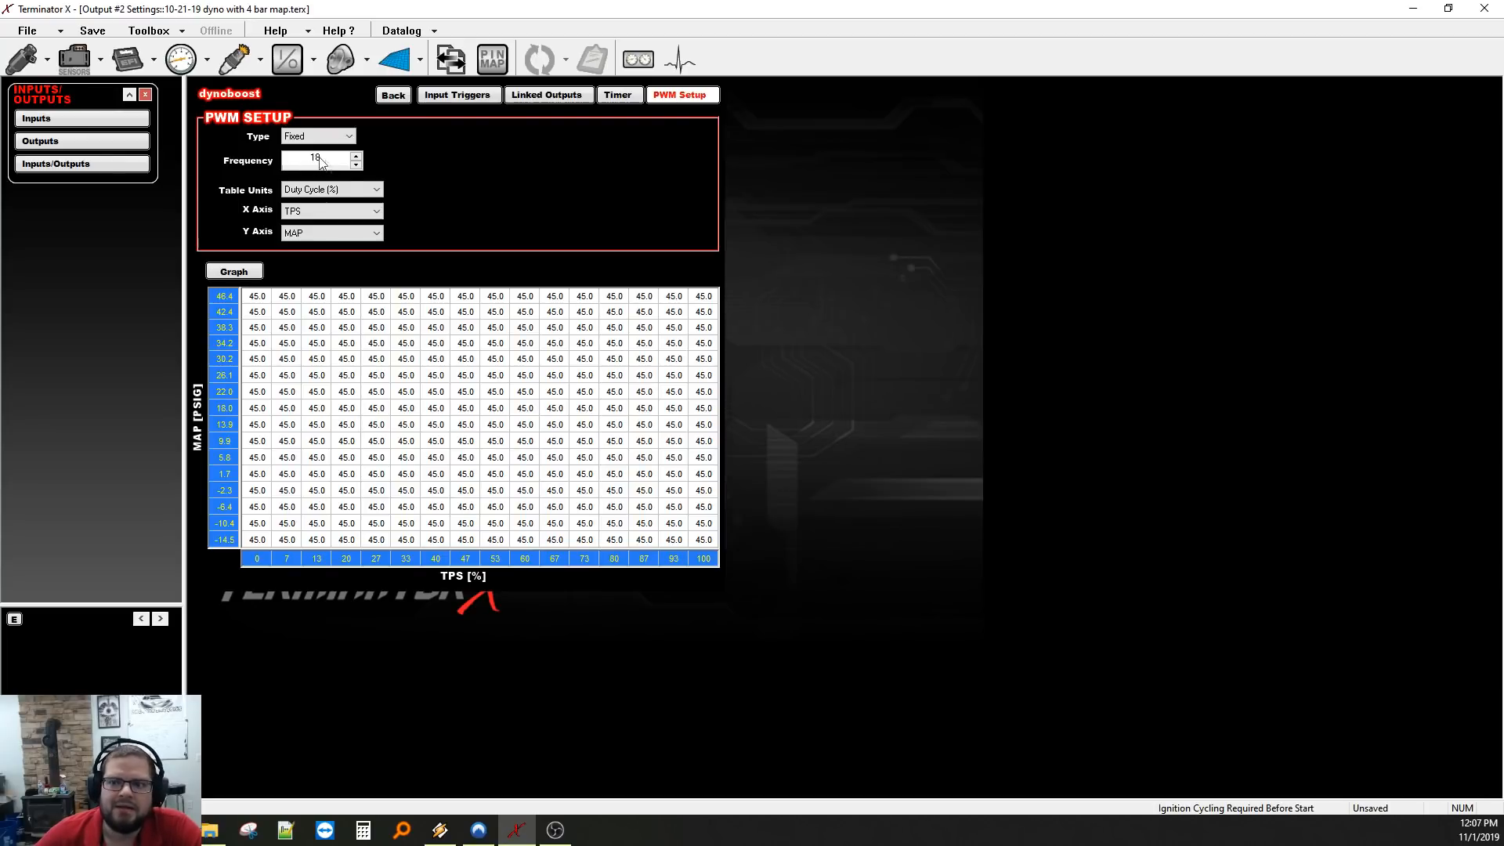
click(346, 189)
click(329, 217)
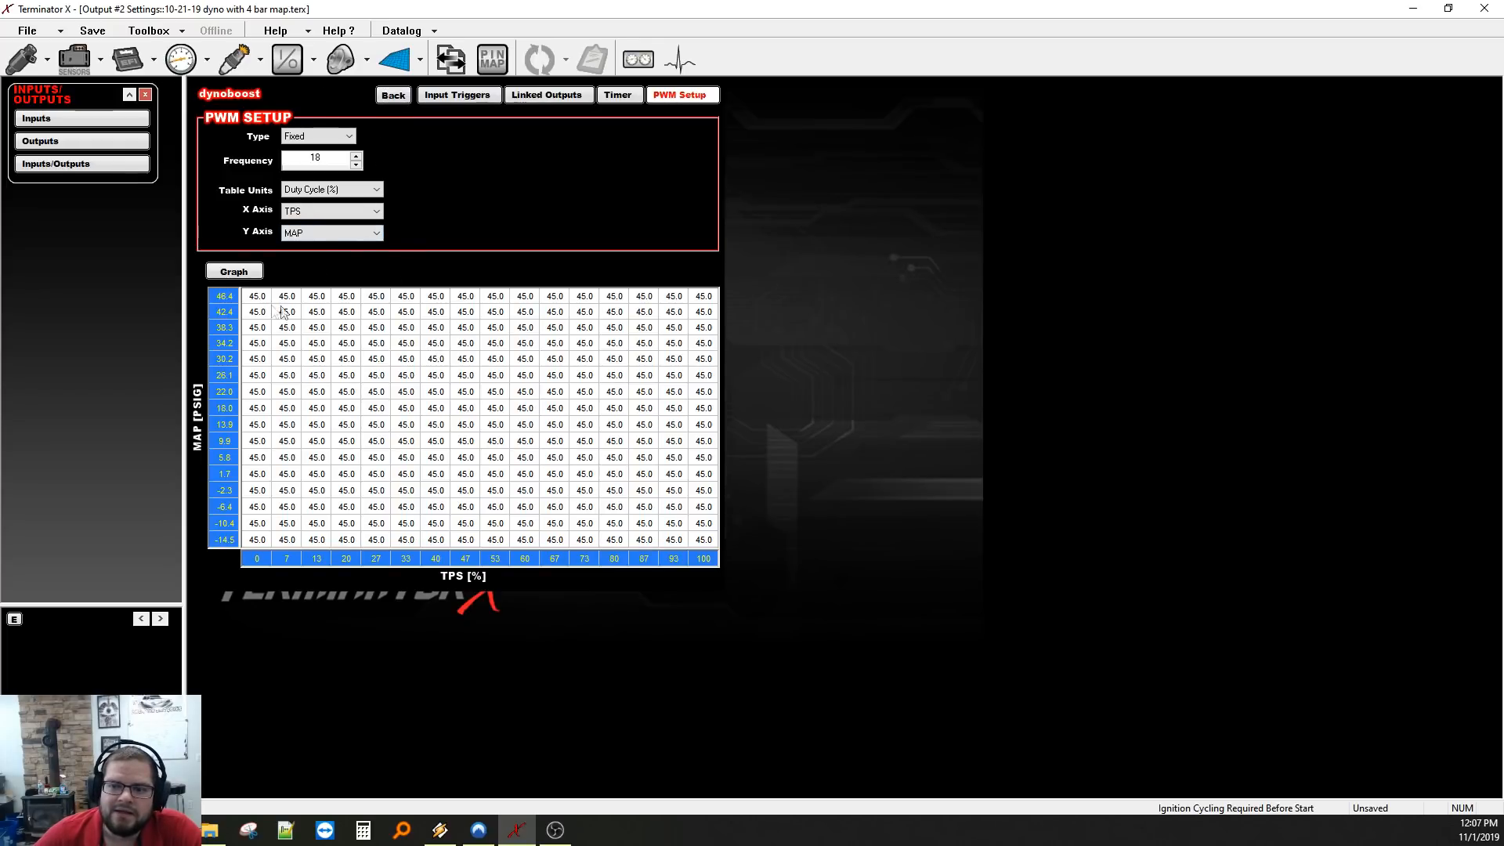
Open the datalog 001 wastegate test hit 455whp.dl from the 10-21-19 8f8 dyno folder.
click(407, 59)
click(415, 50)
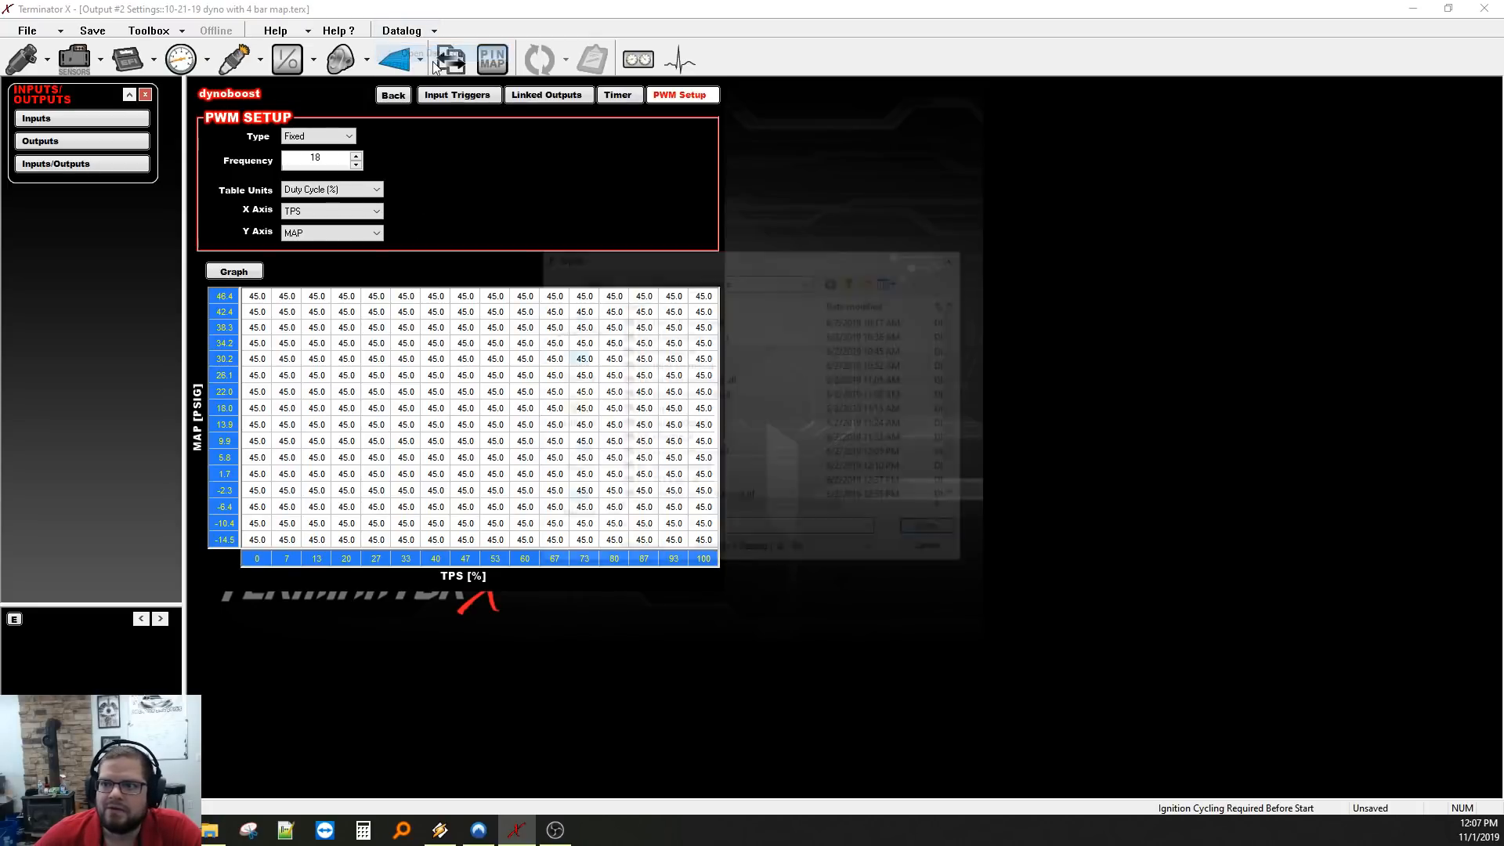
click(854, 281)
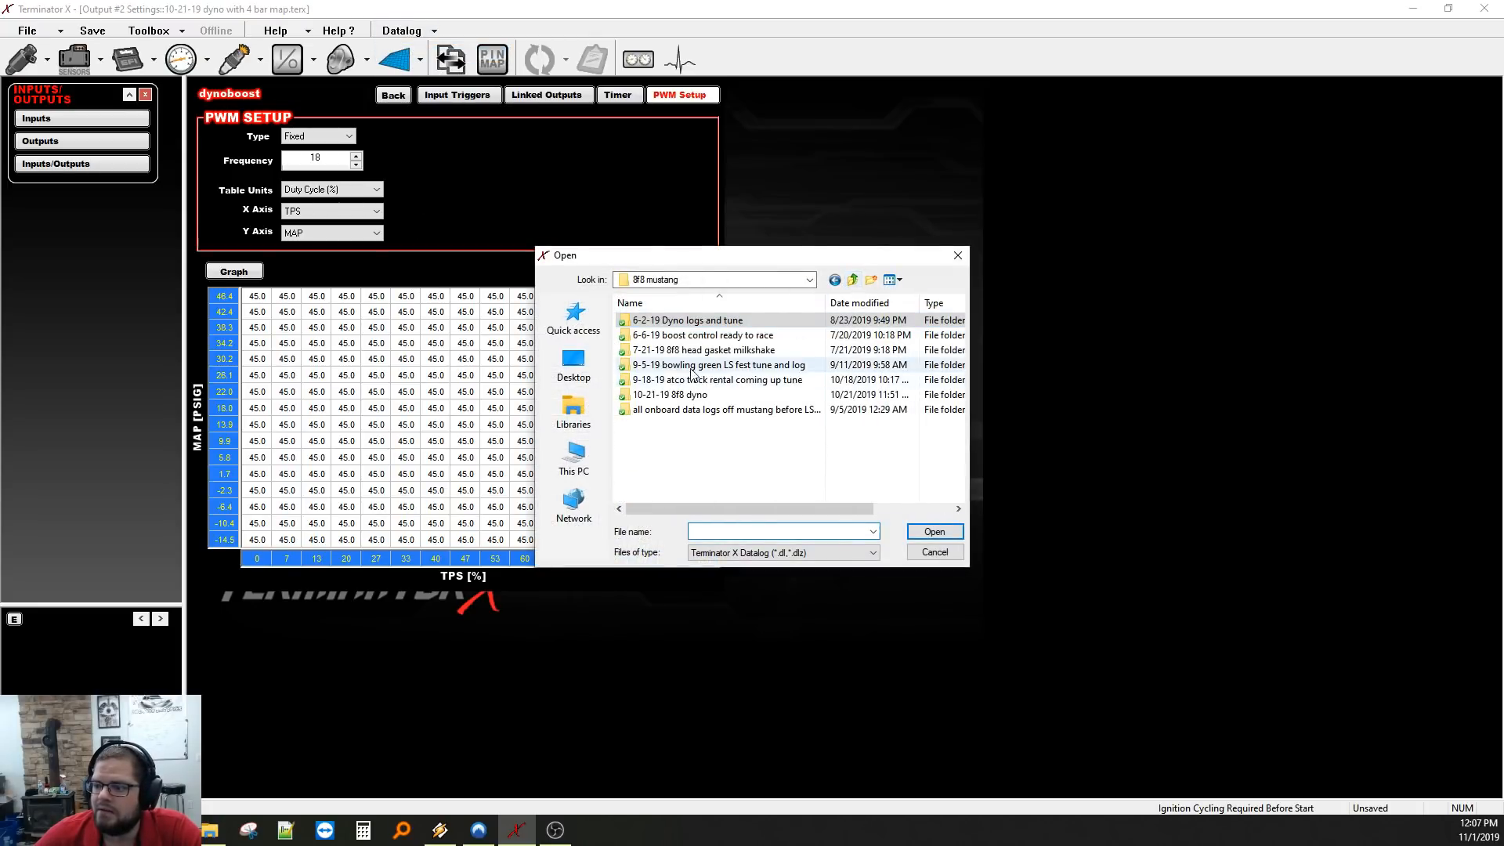
double_click(662, 393)
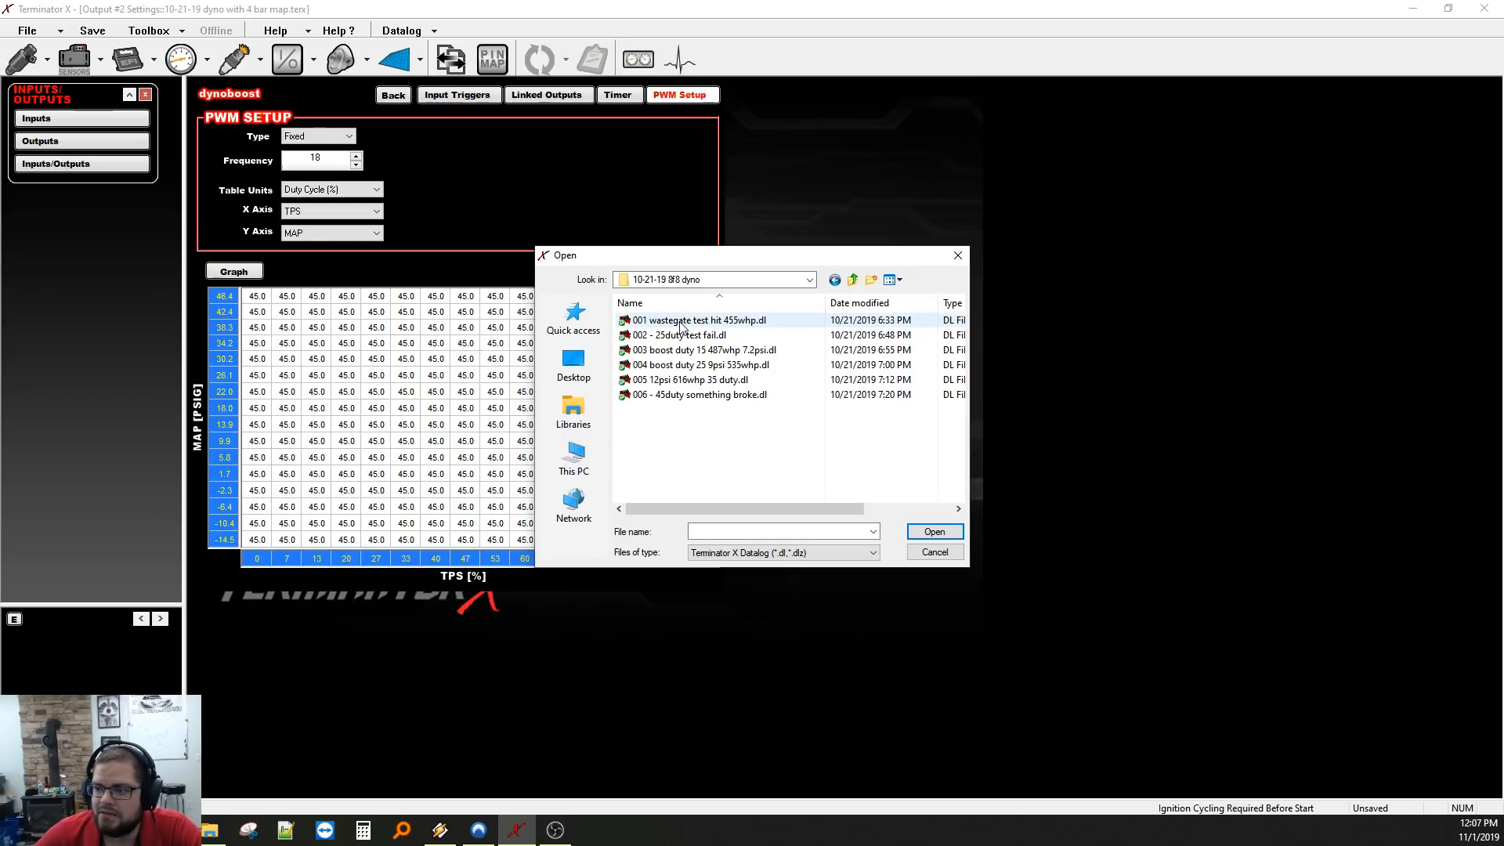
double_click(681, 322)
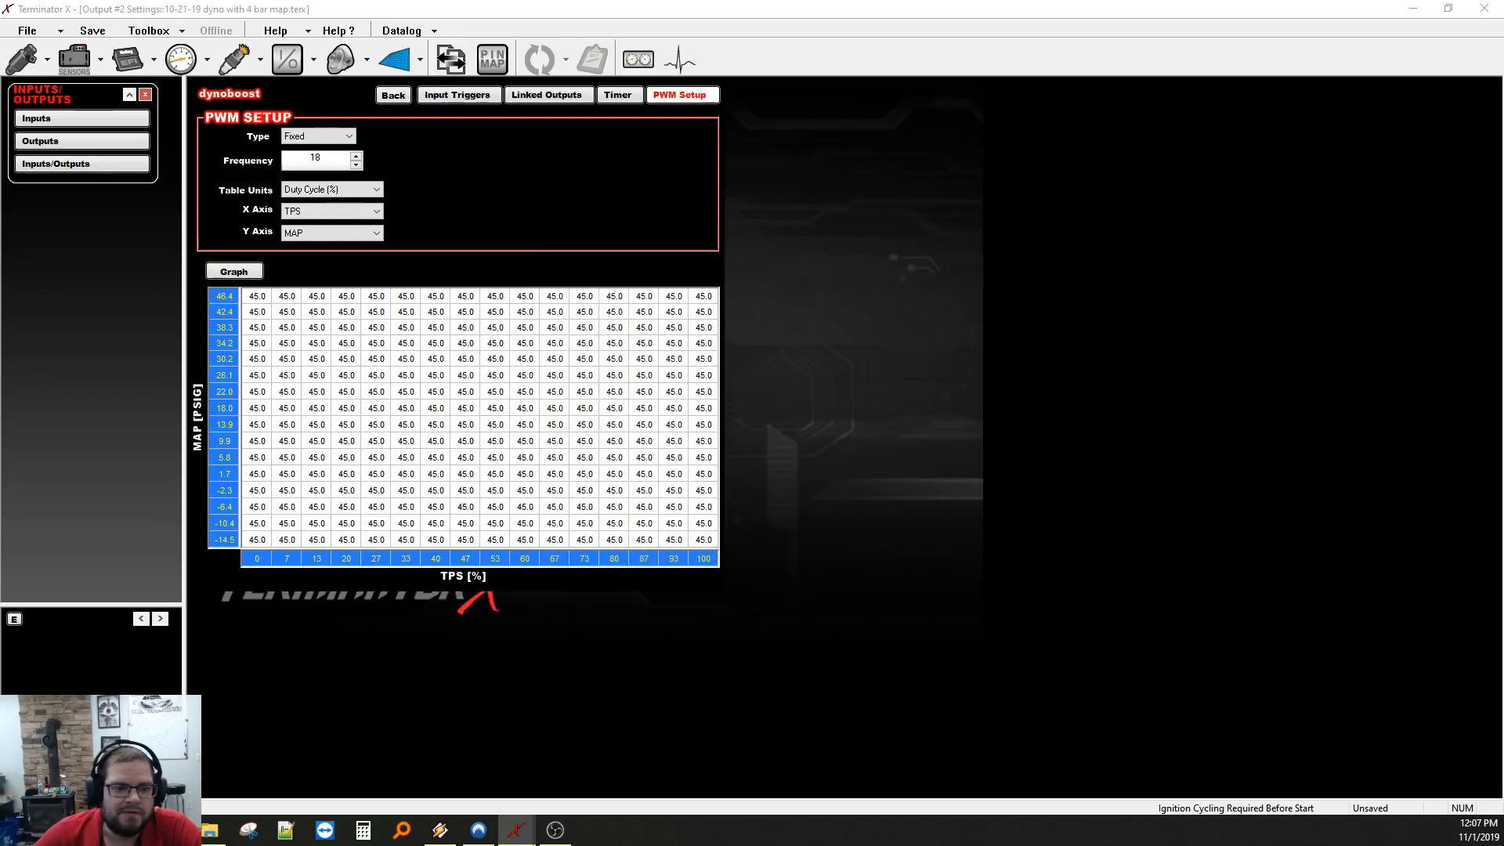
Examine RPM, throttle and boost at several points along the full-throttle pull in the wastegate test log, then close the log.
click(288, 522)
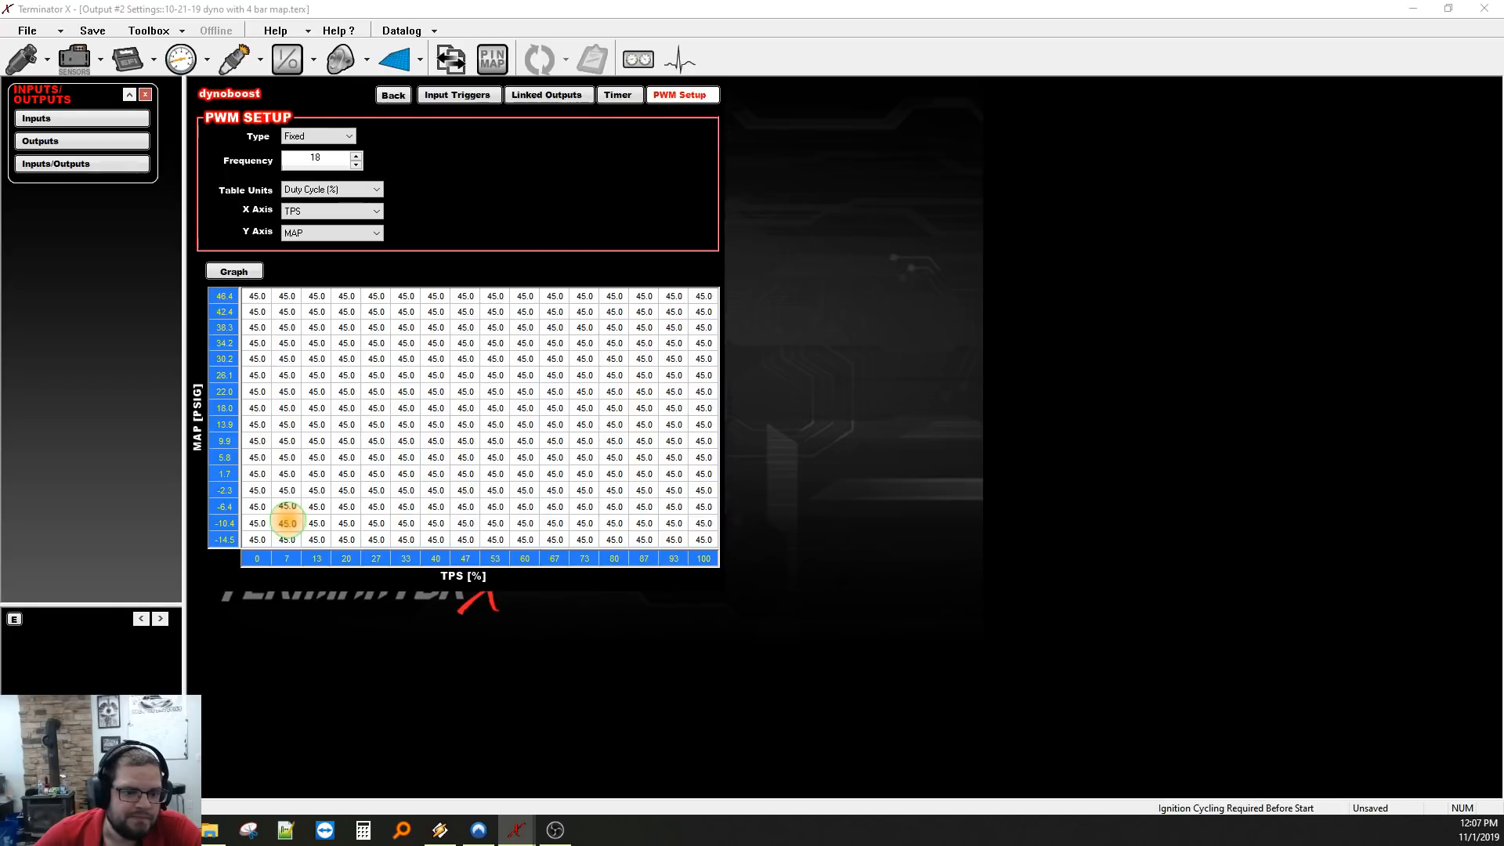
drag(0, 145, 1313, 166)
double_click(1313, 166)
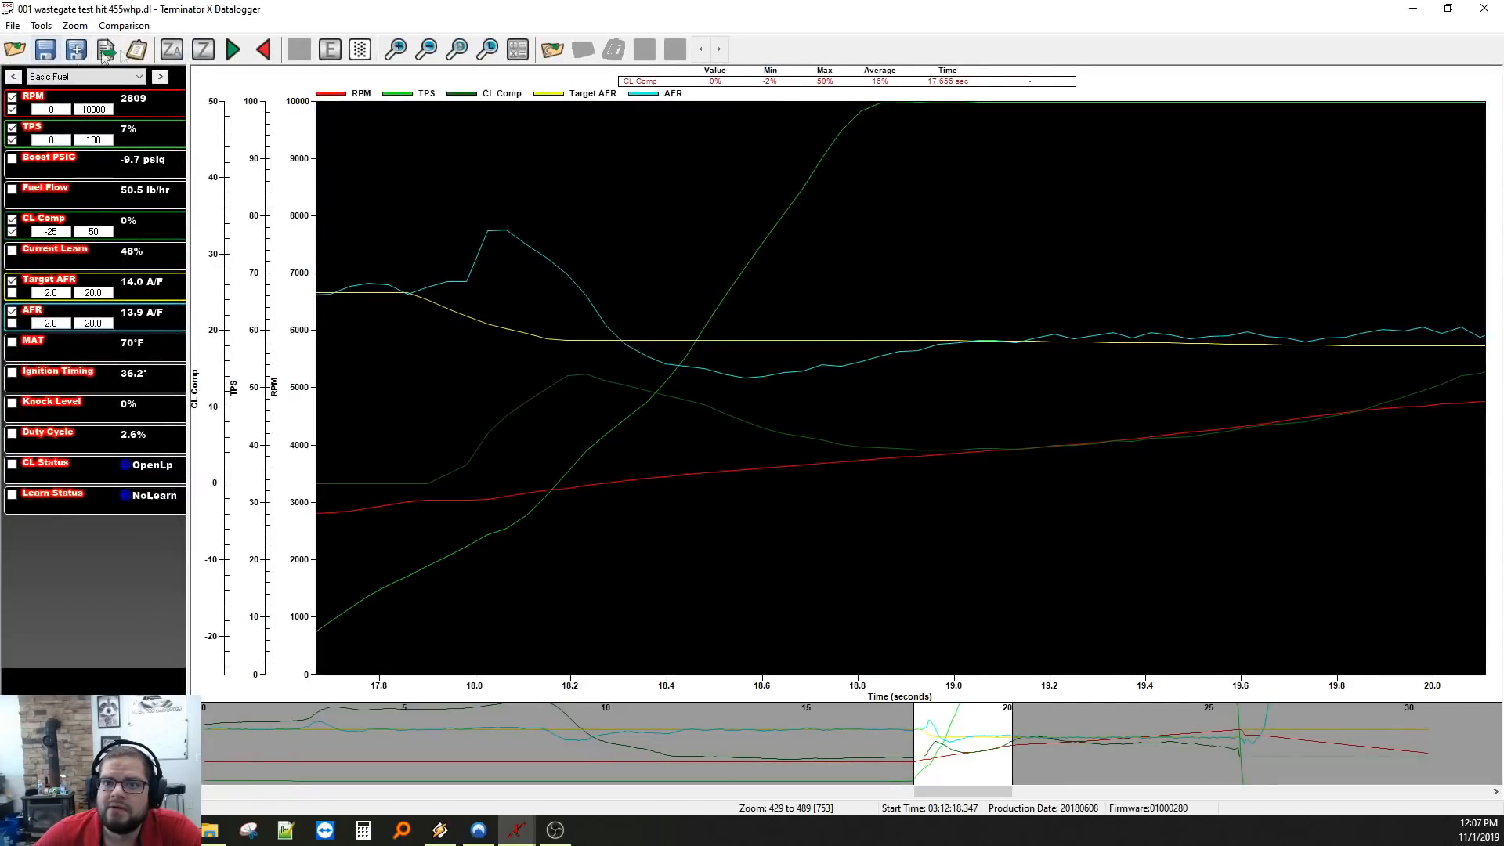
click(457, 54)
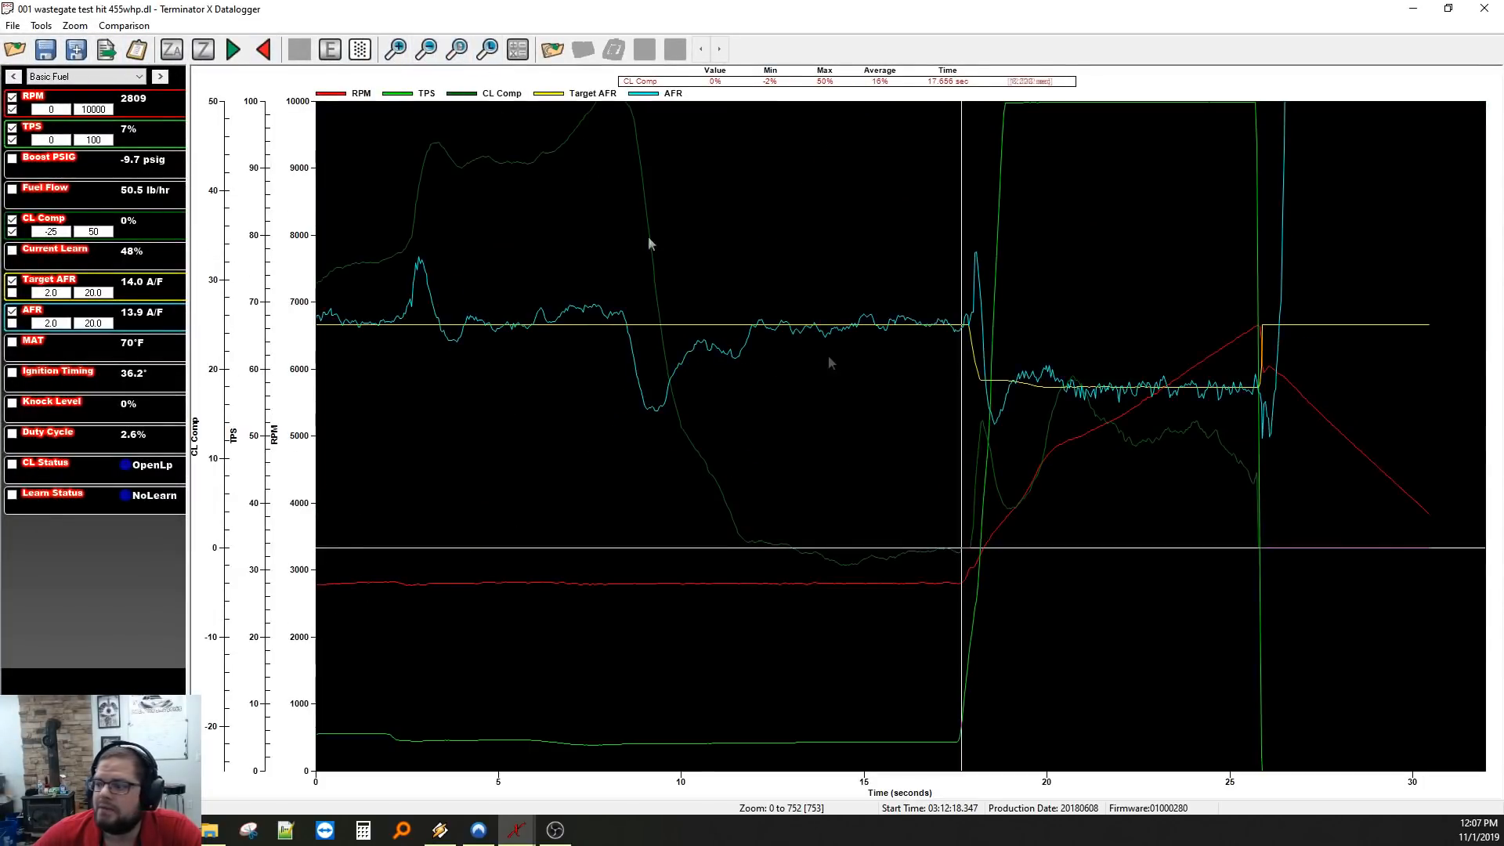
drag(940, 447, 1296, 446)
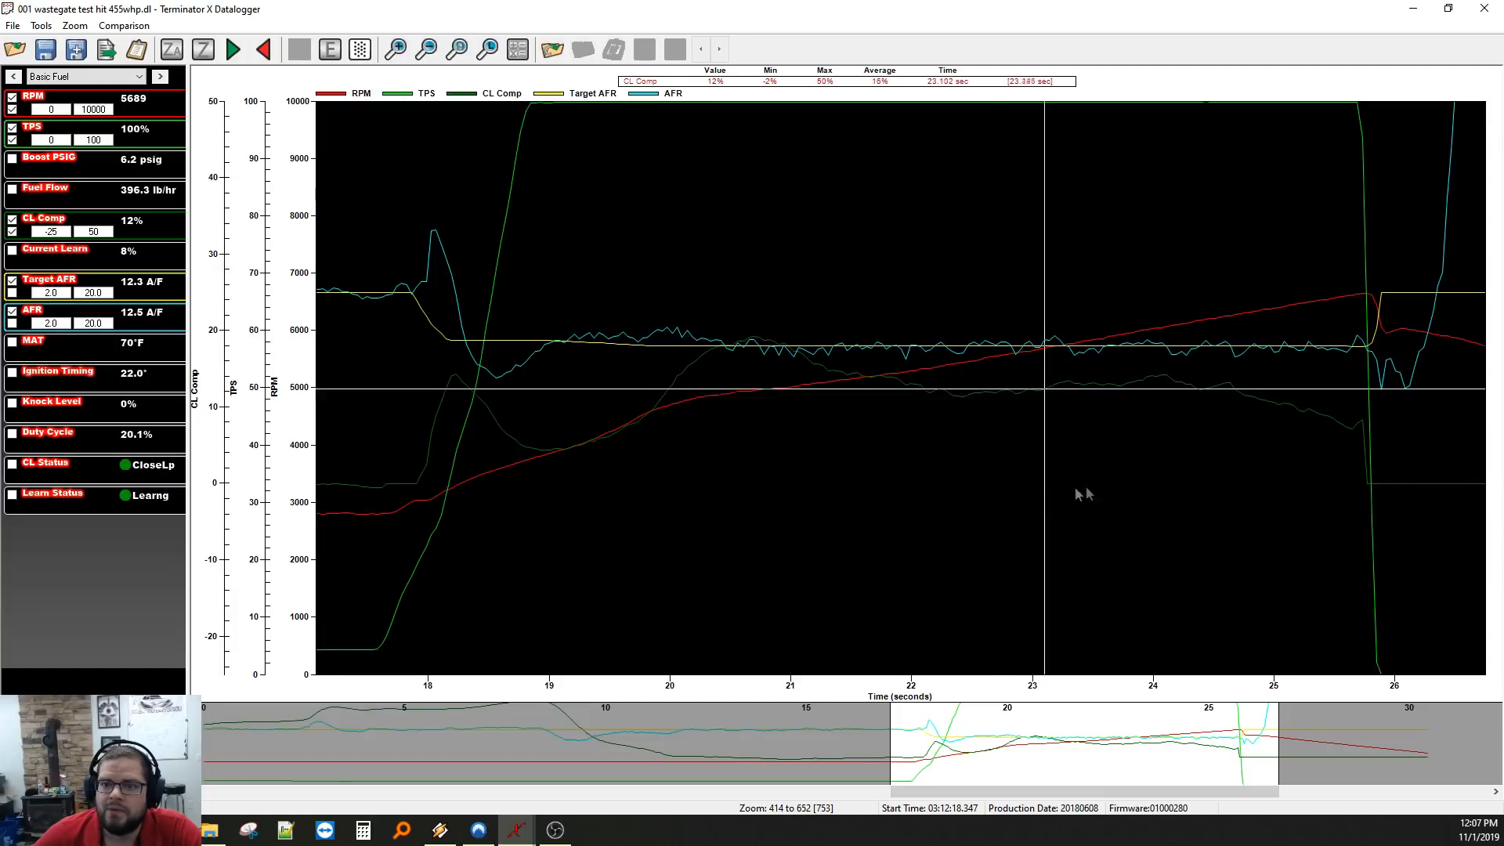
drag(1260, 481, 1303, 476)
click(514, 501)
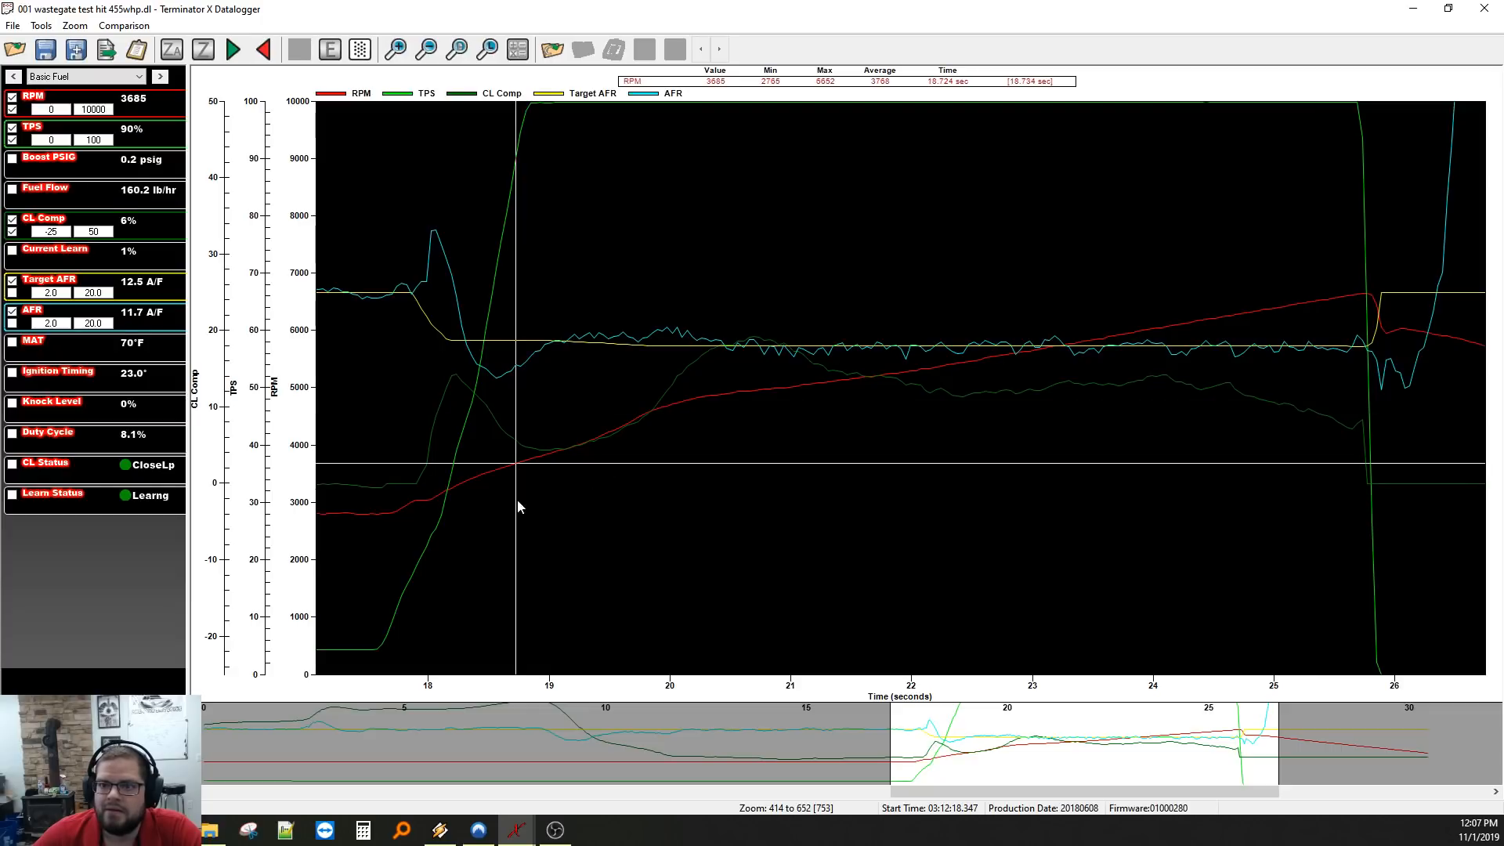
click(662, 502)
click(765, 505)
click(931, 492)
click(1079, 494)
click(1176, 480)
click(1300, 474)
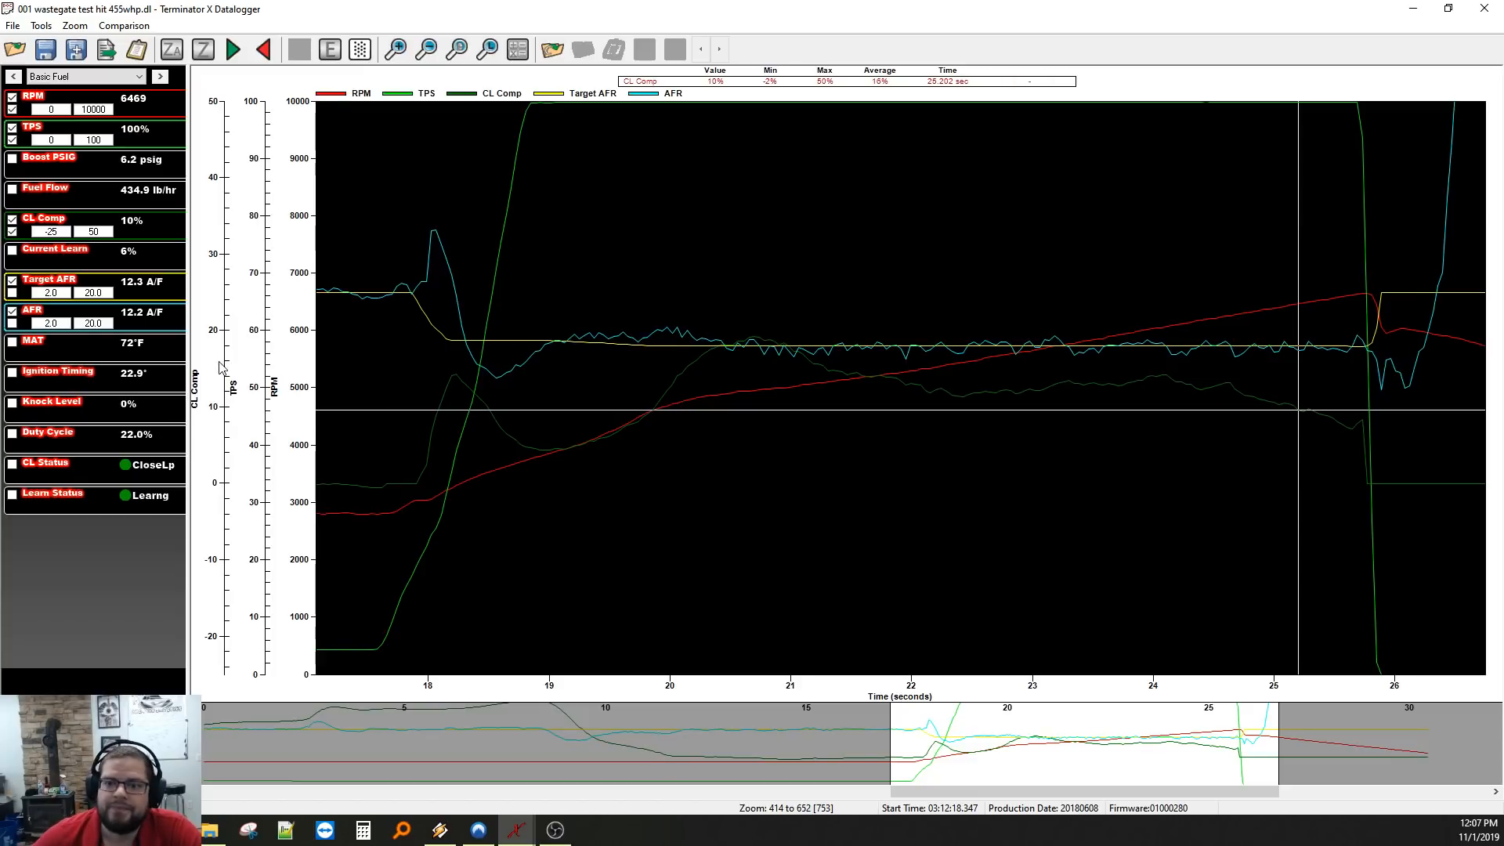
click(1489, 10)
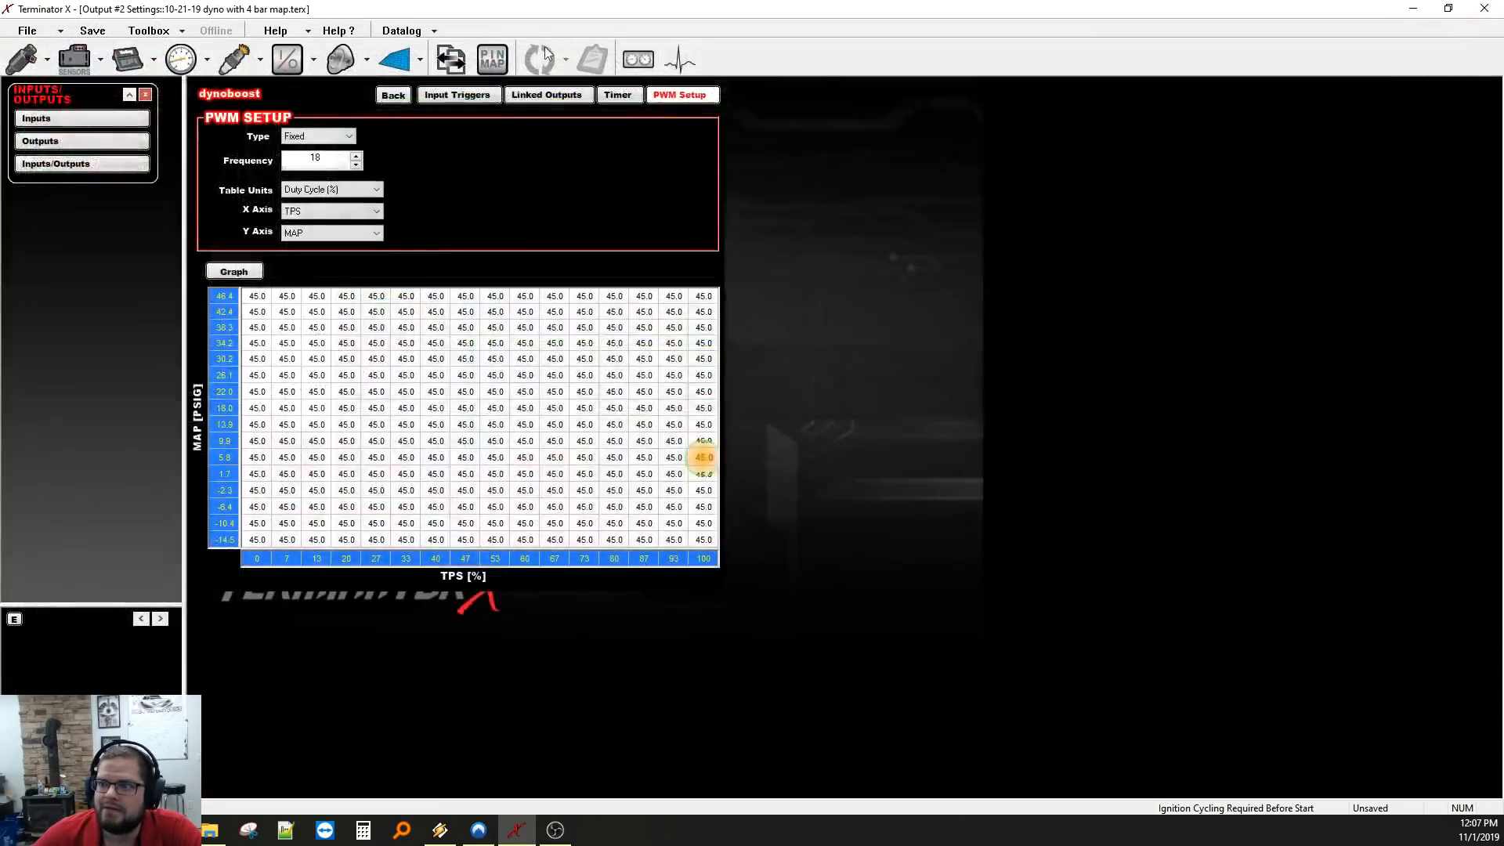
Open the datalog 003 boost duty 15 487whp 7.2psi.dl and inspect its full-throttle pull with the Boost channel group.
click(408, 31)
click(427, 53)
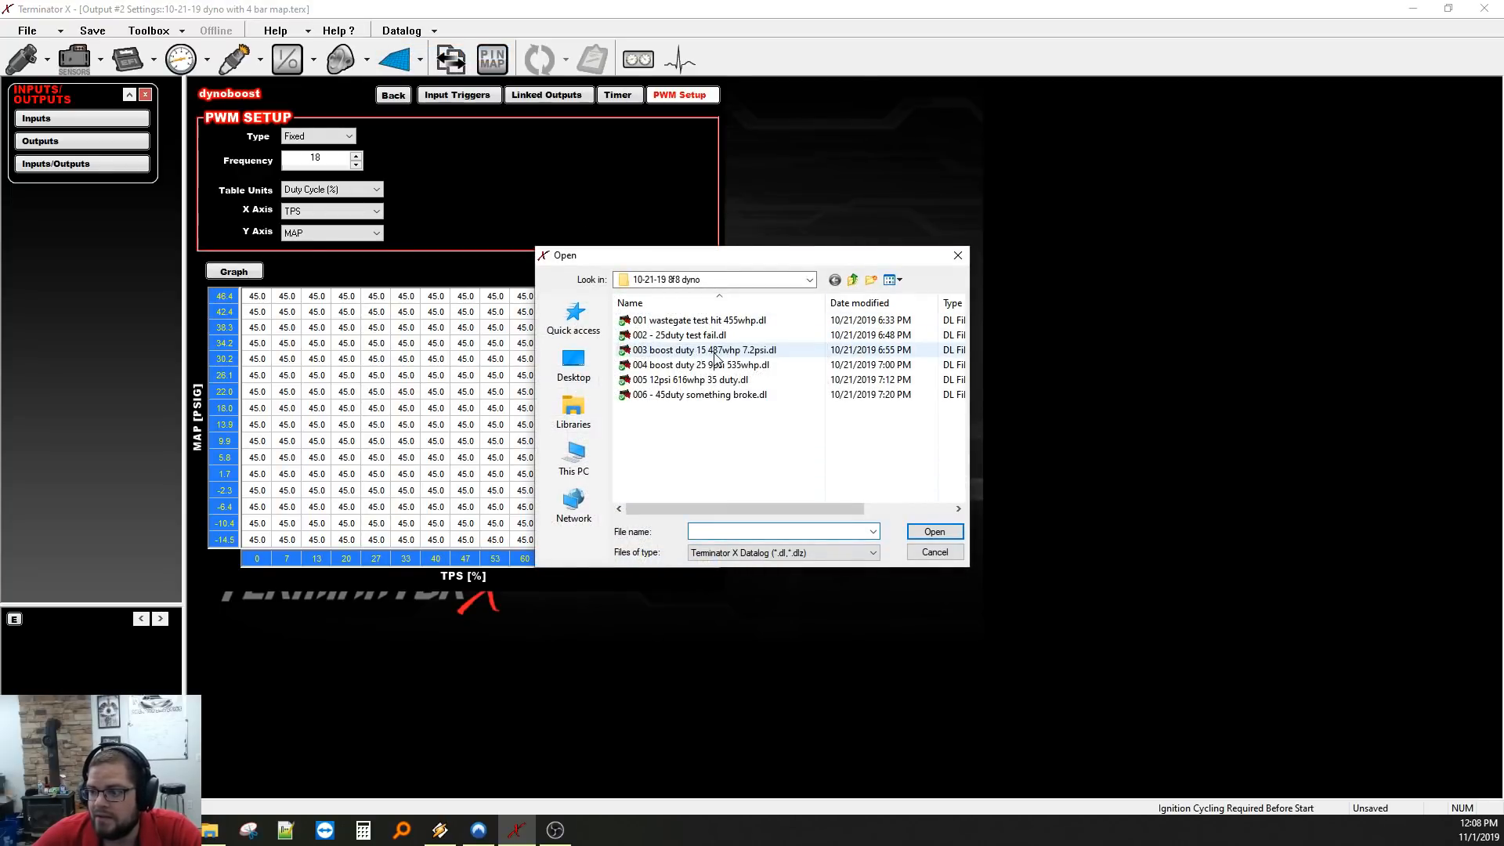
double_click(715, 356)
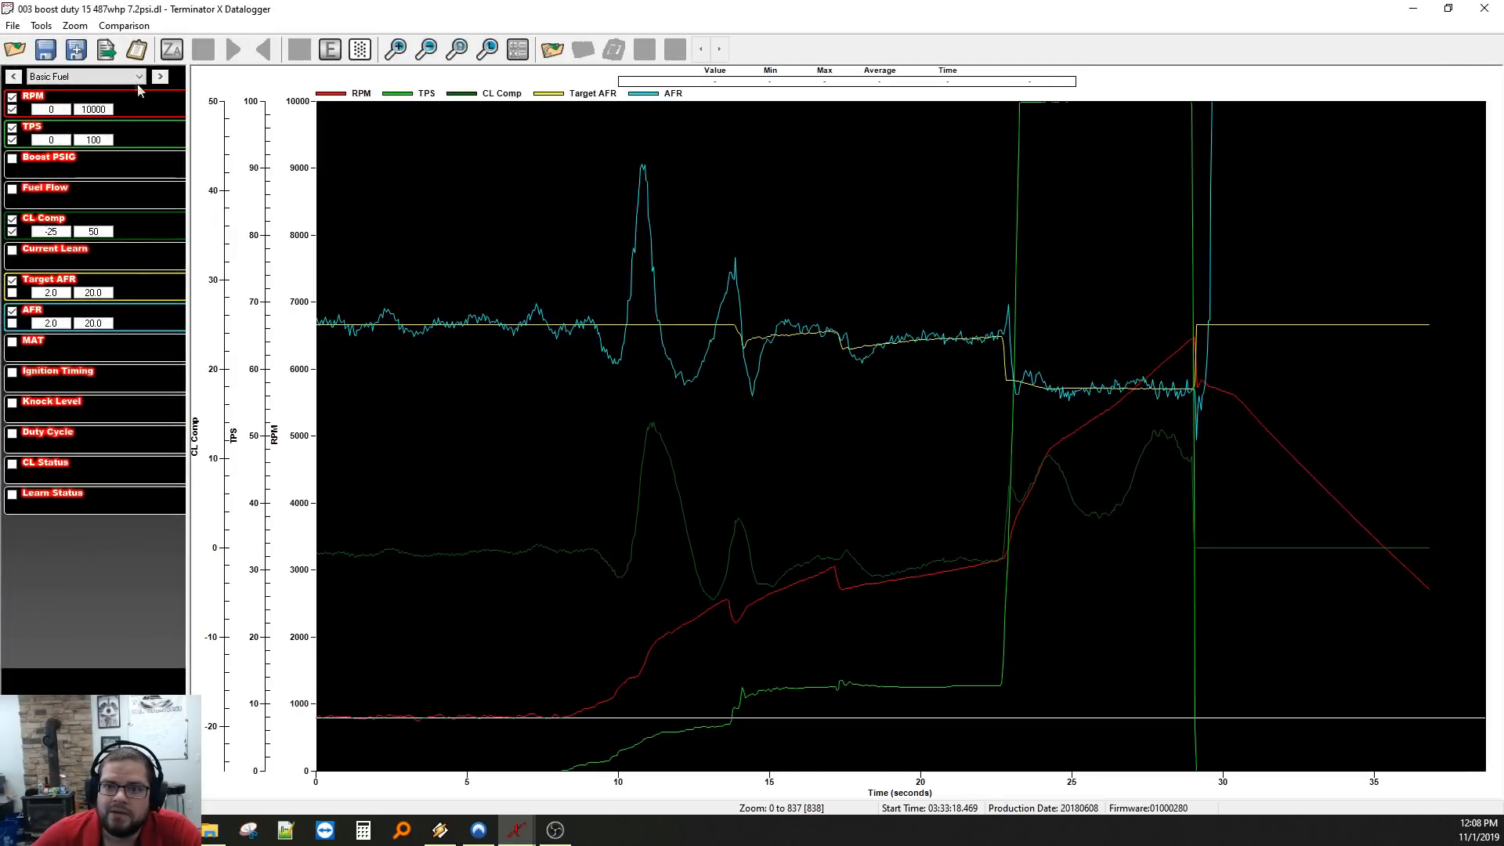
click(137, 76)
click(55, 148)
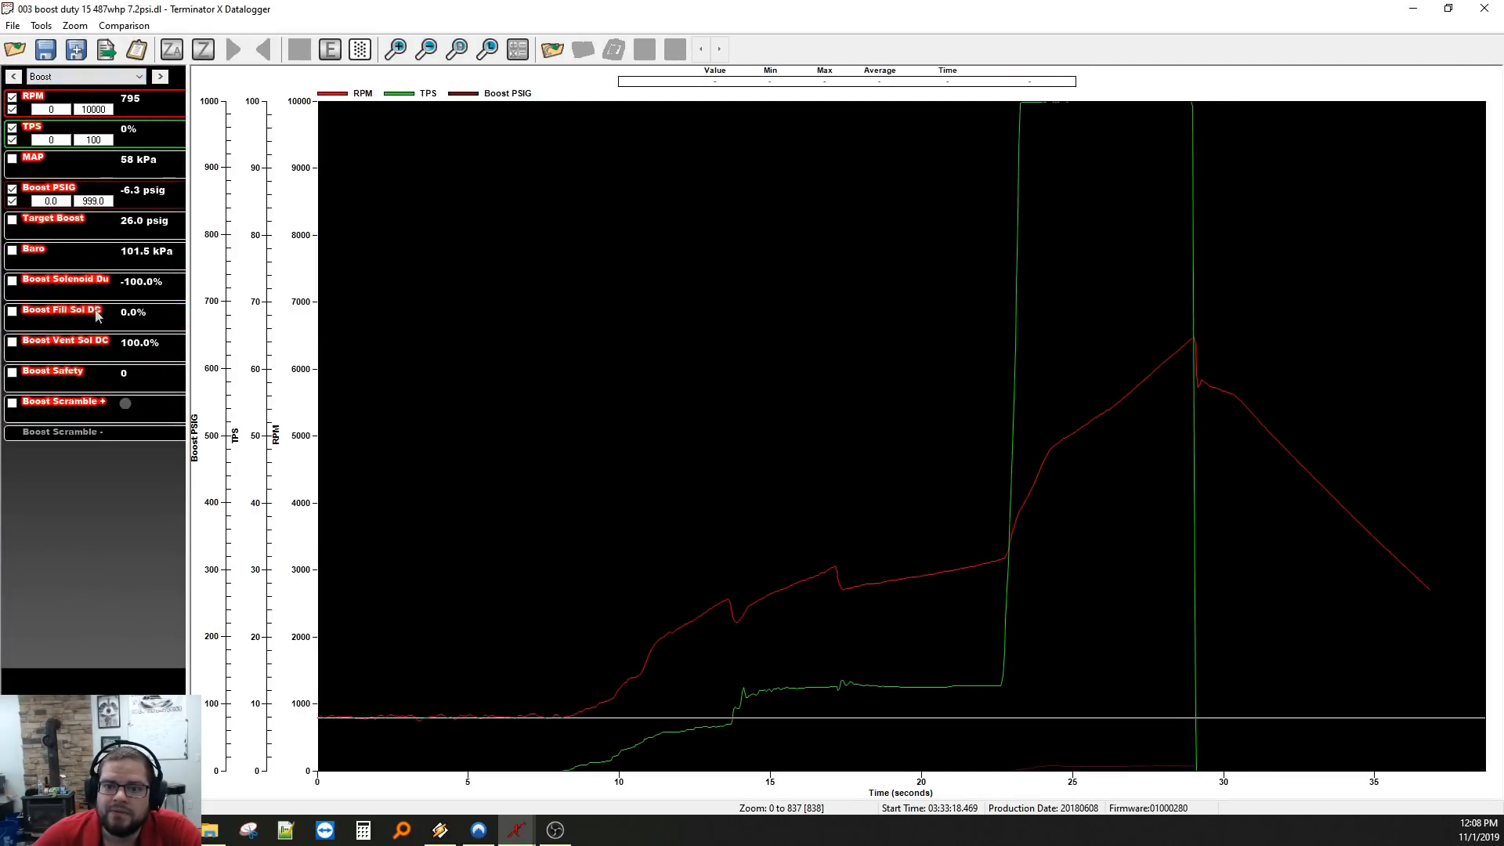
drag(994, 586, 1245, 595)
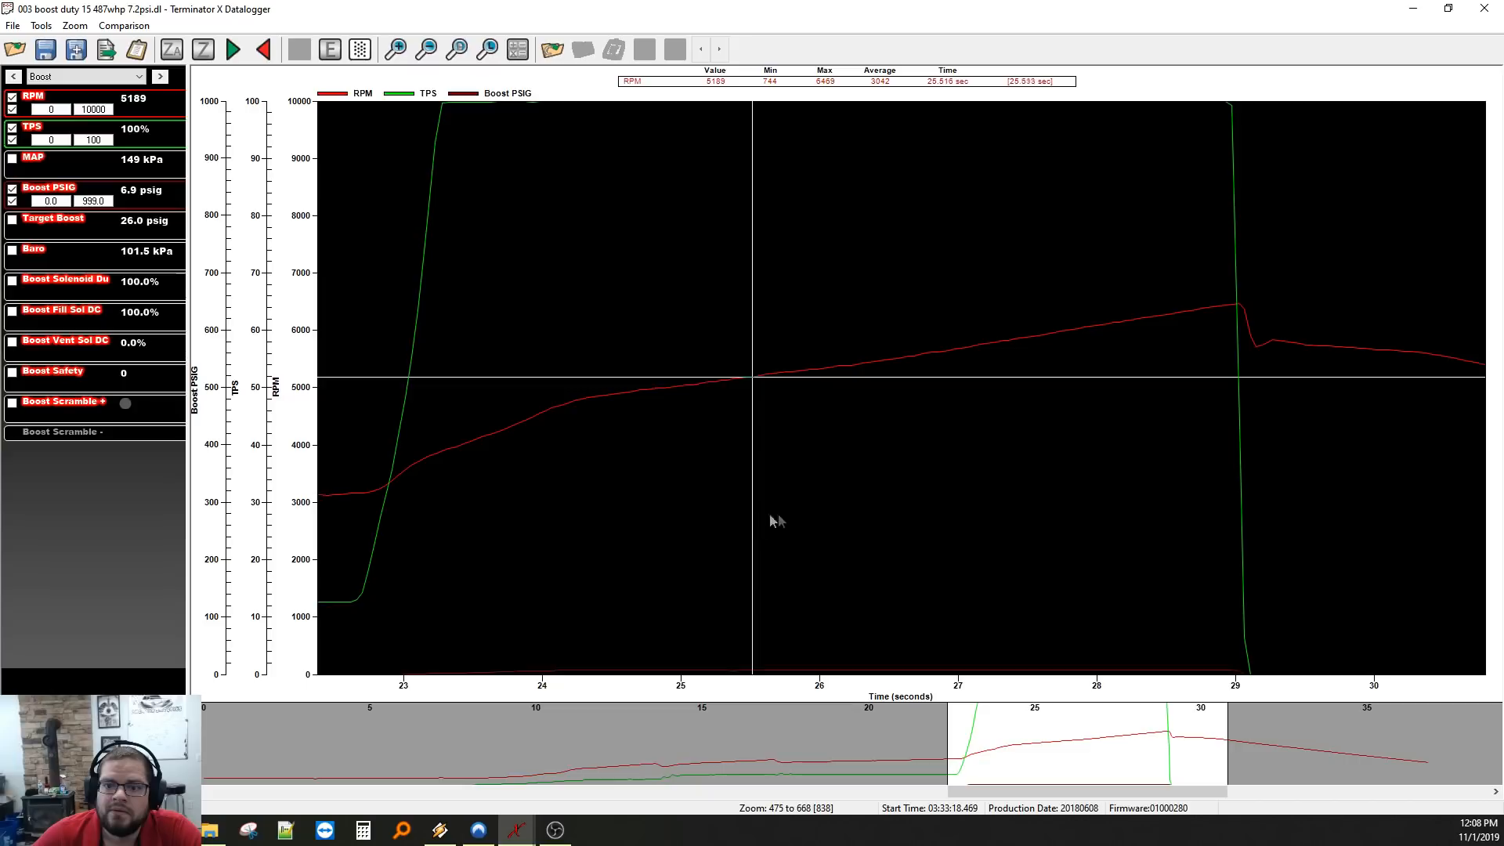
click(868, 516)
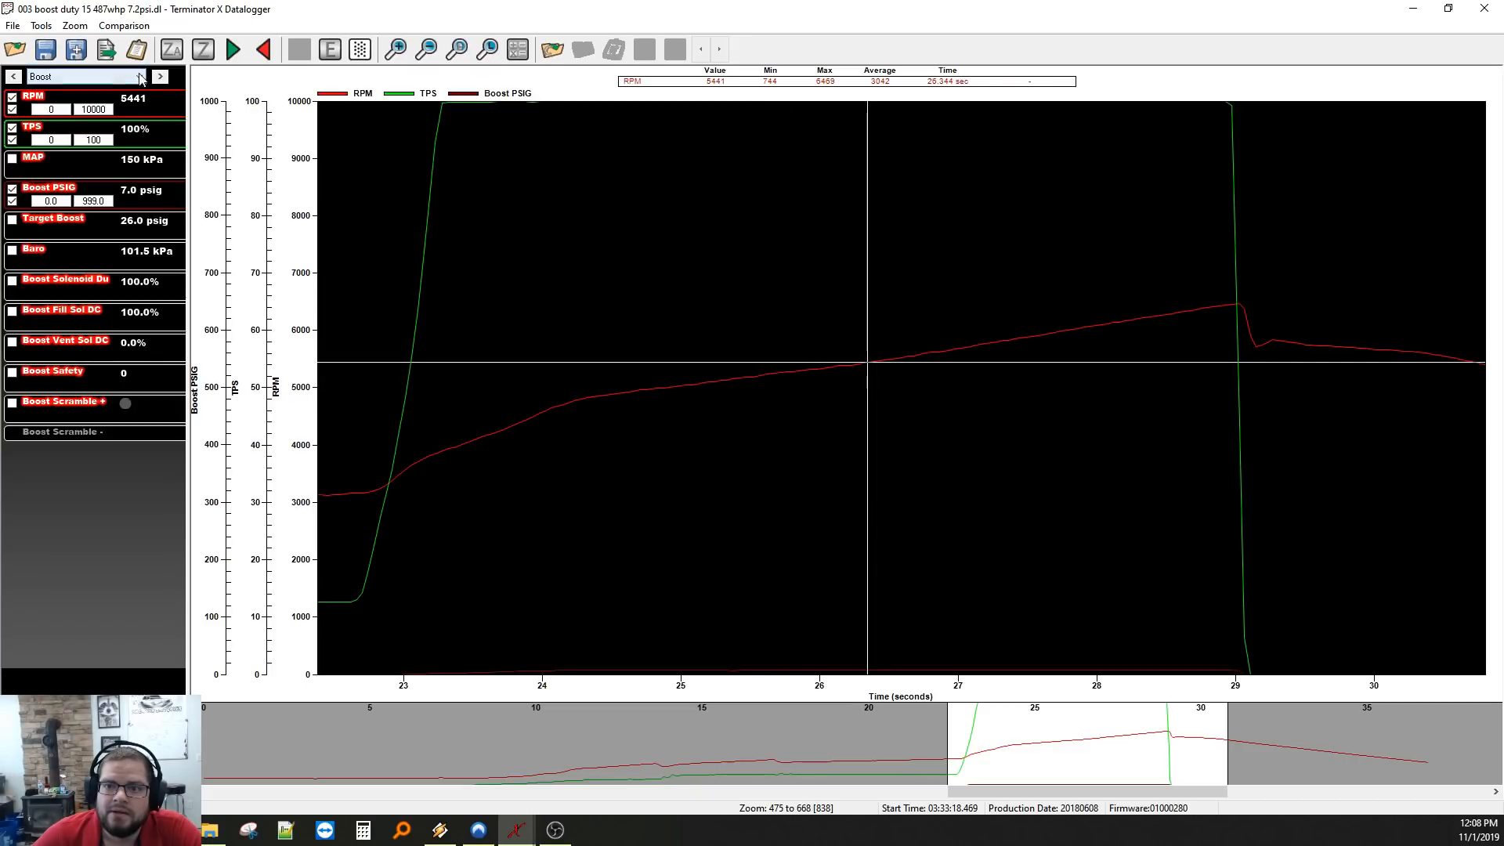
Add the dynoboost output channel to the Boost group in the datalog graph setup.
click(87, 76)
click(78, 171)
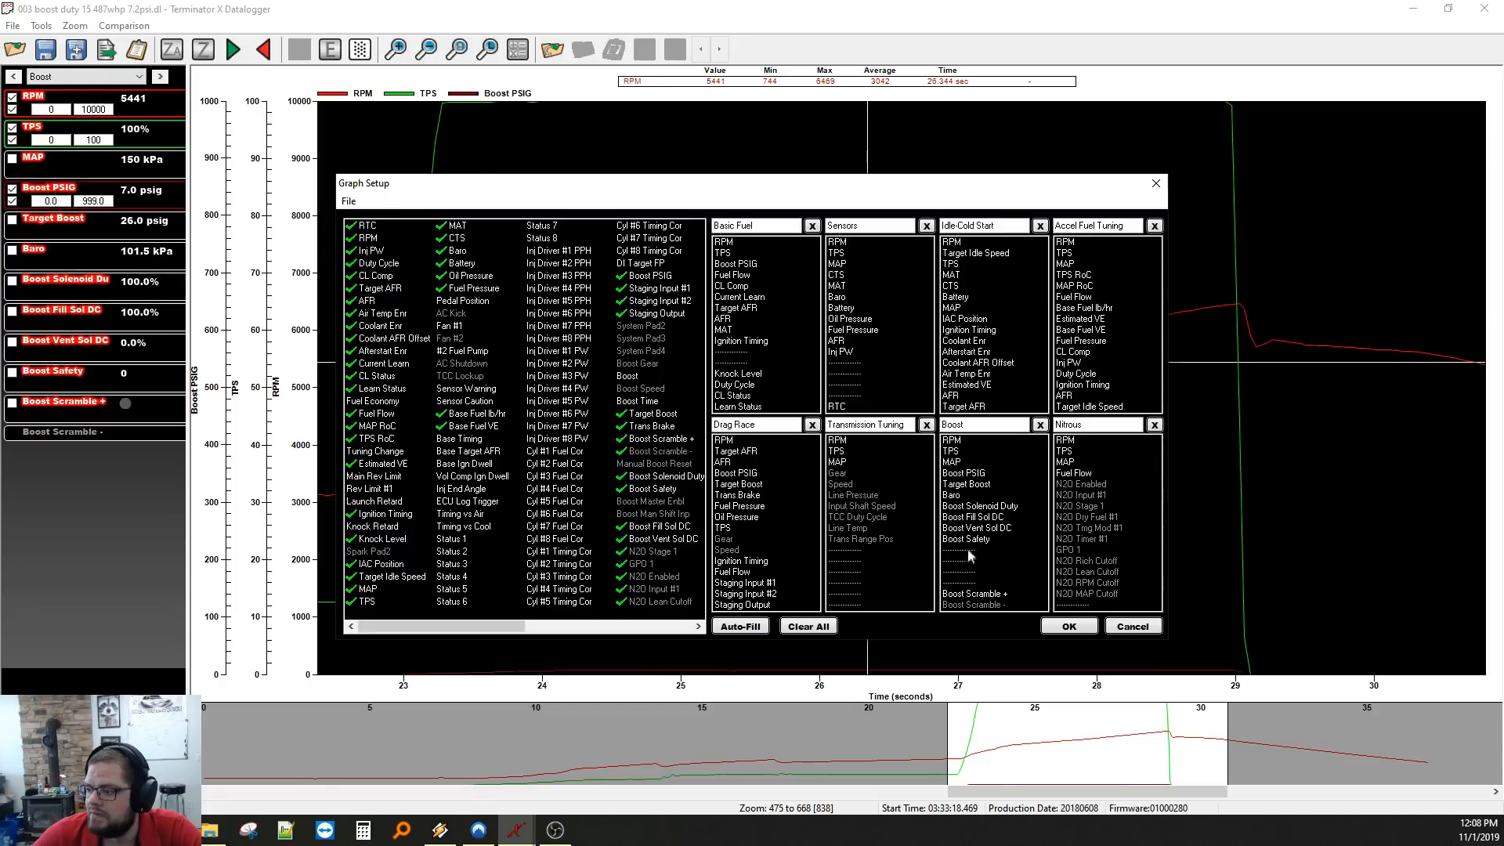
scroll(556, 445, right, 5)
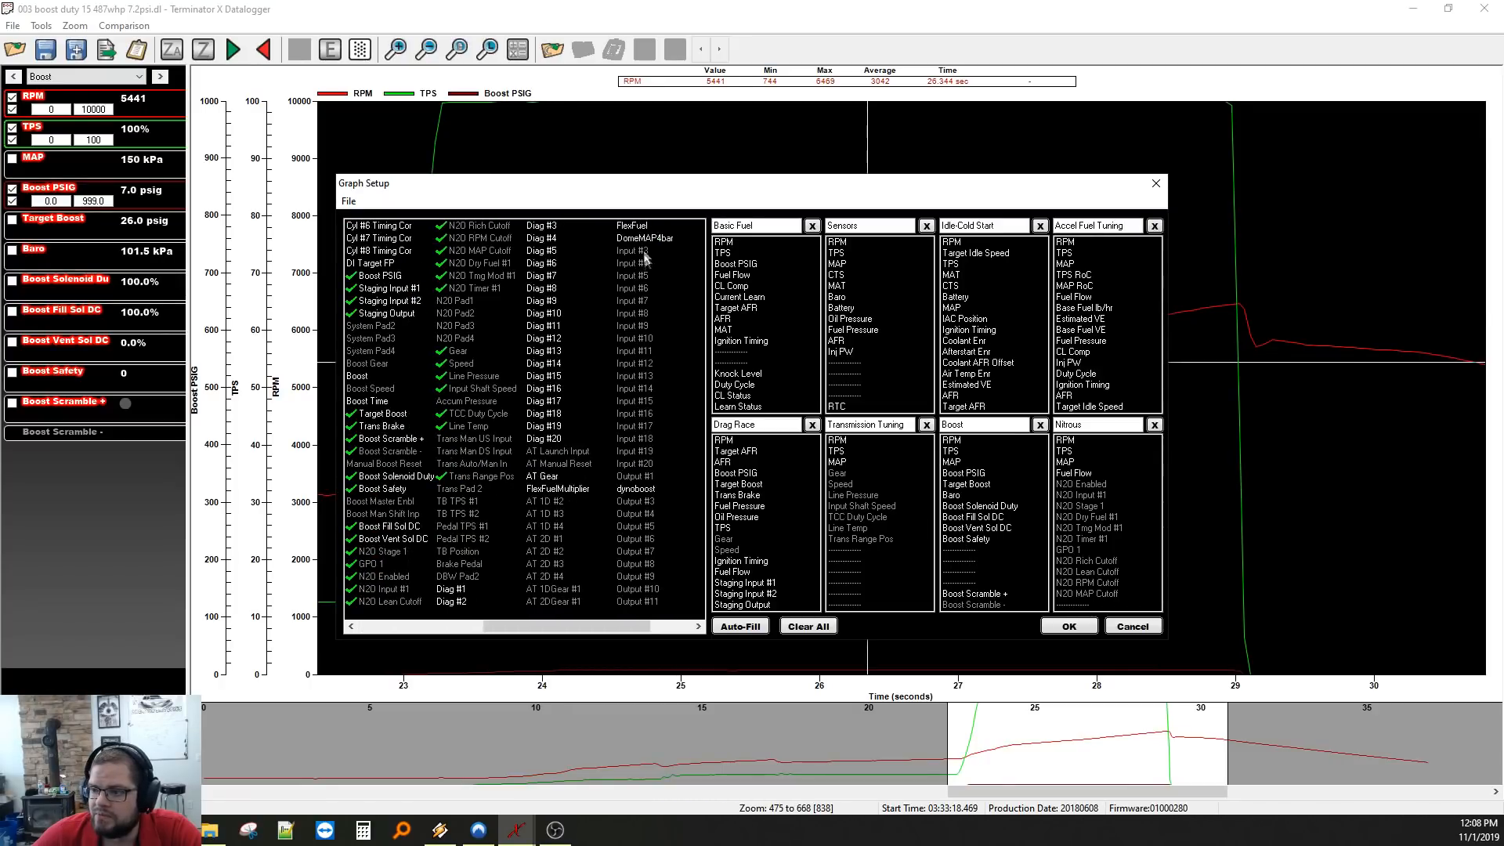
click(955, 558)
click(1069, 627)
Compare boost pressure with the dynoboost duty cycle along the full-throttle pull, then close the datalog.
click(766, 446)
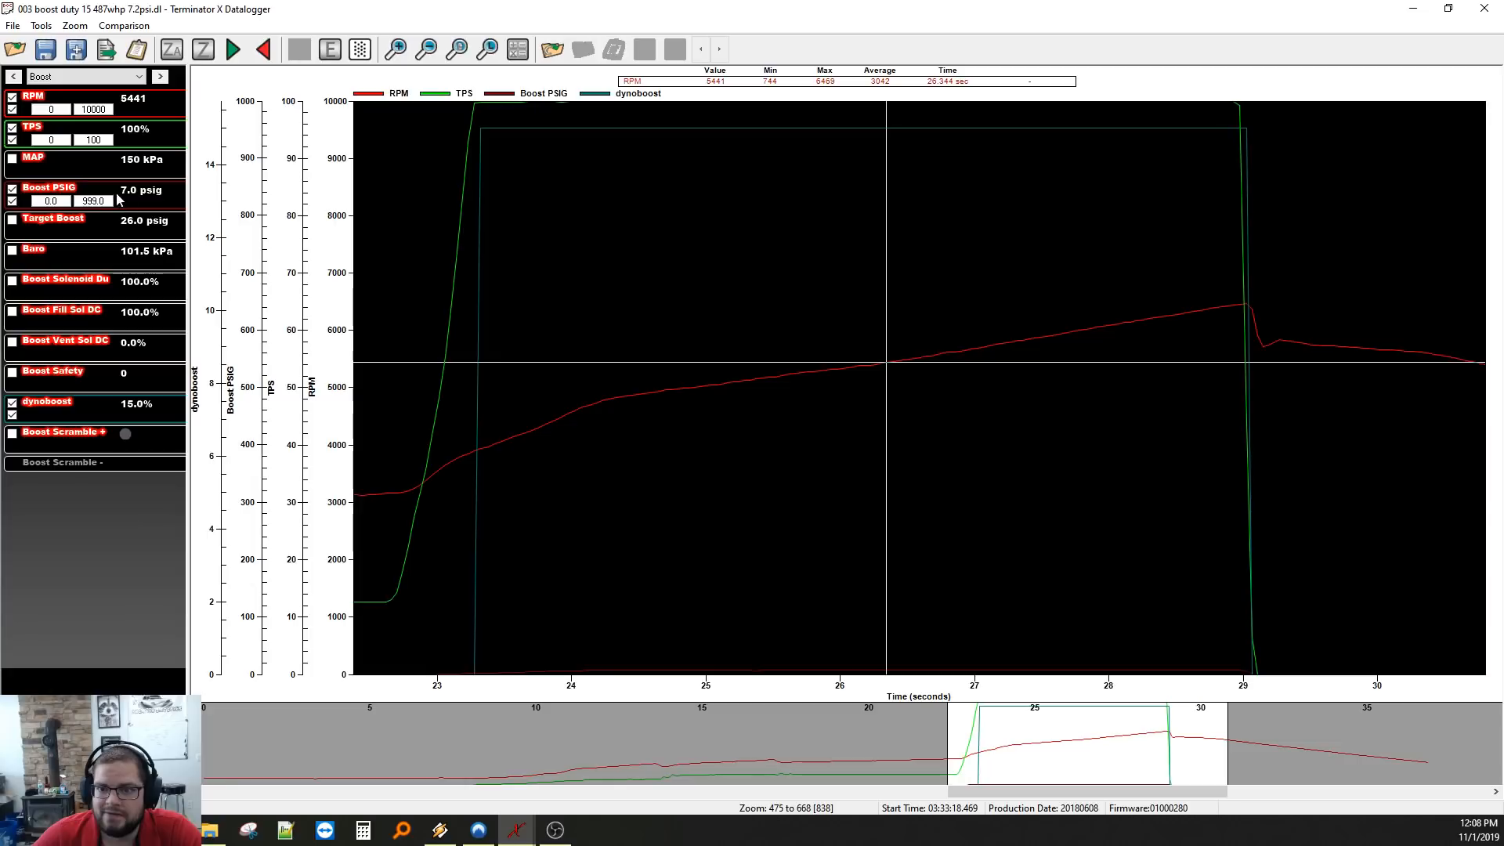
drag(869, 404, 1199, 448)
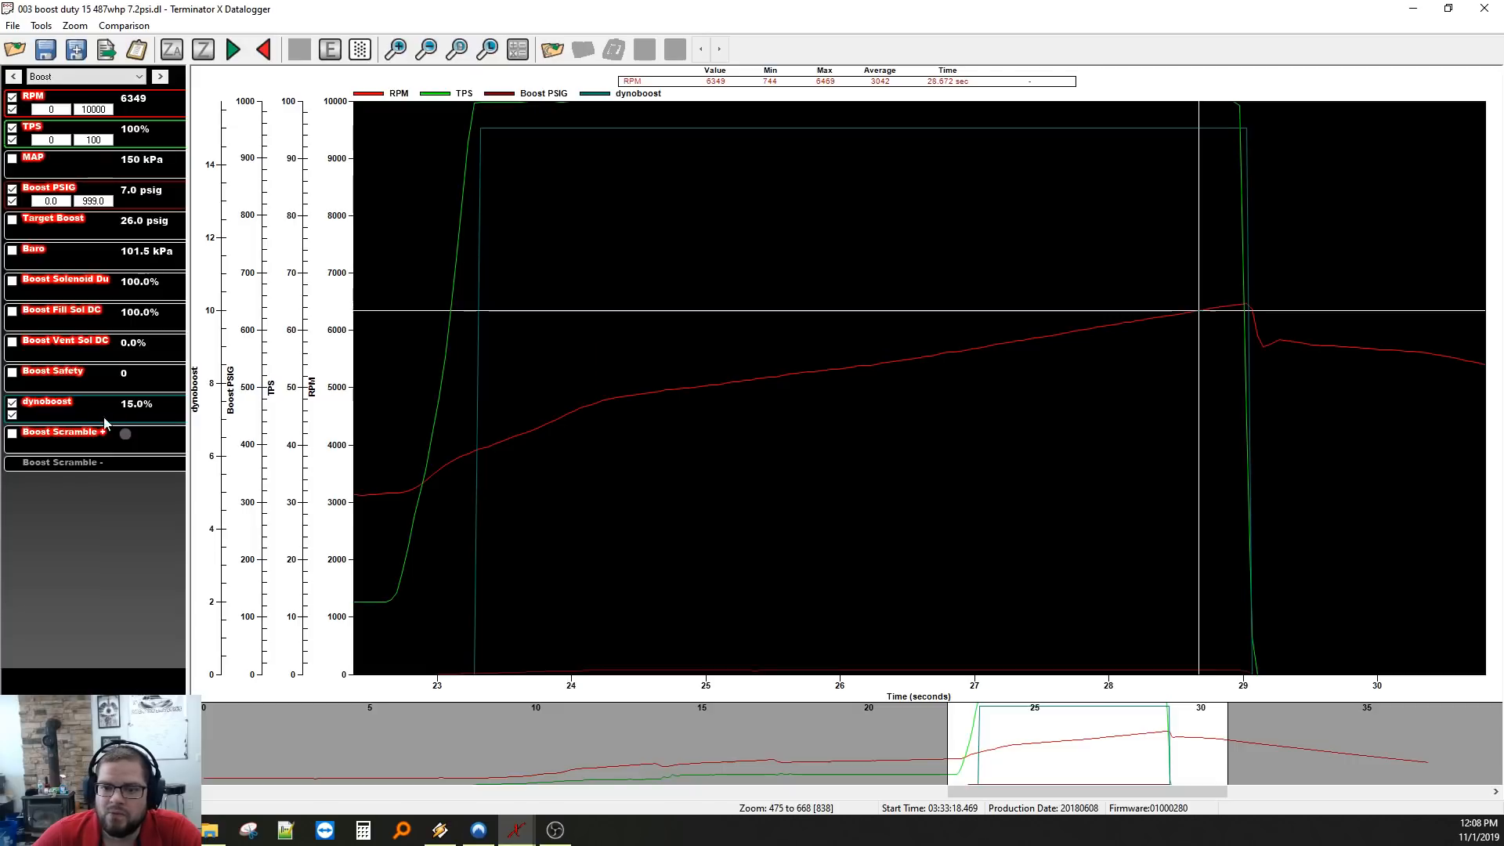
click(1485, 8)
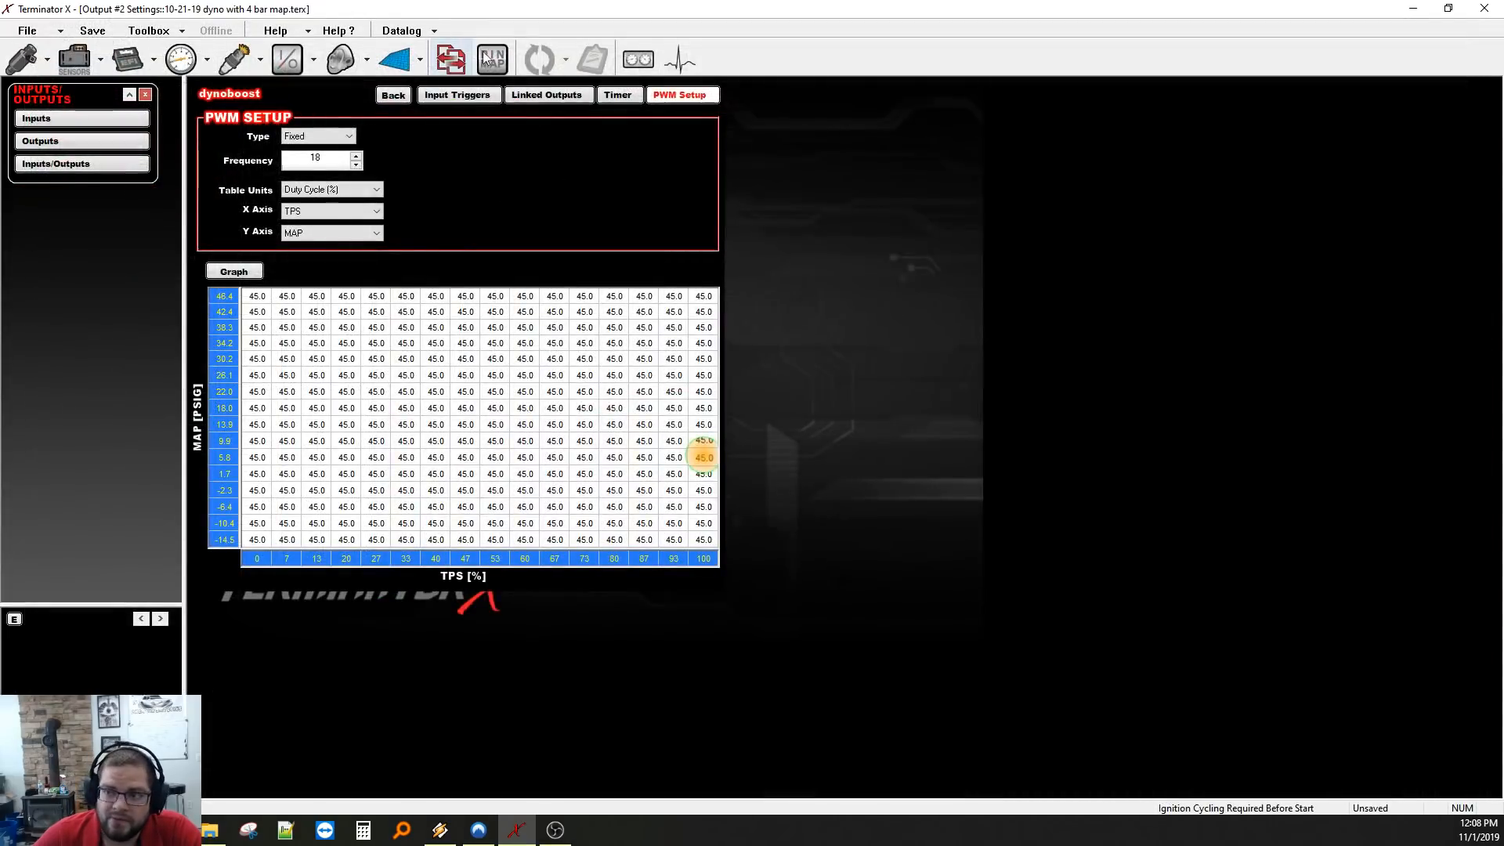
Open the ECU pin map and show the output pin assignments.
click(487, 61)
click(583, 185)
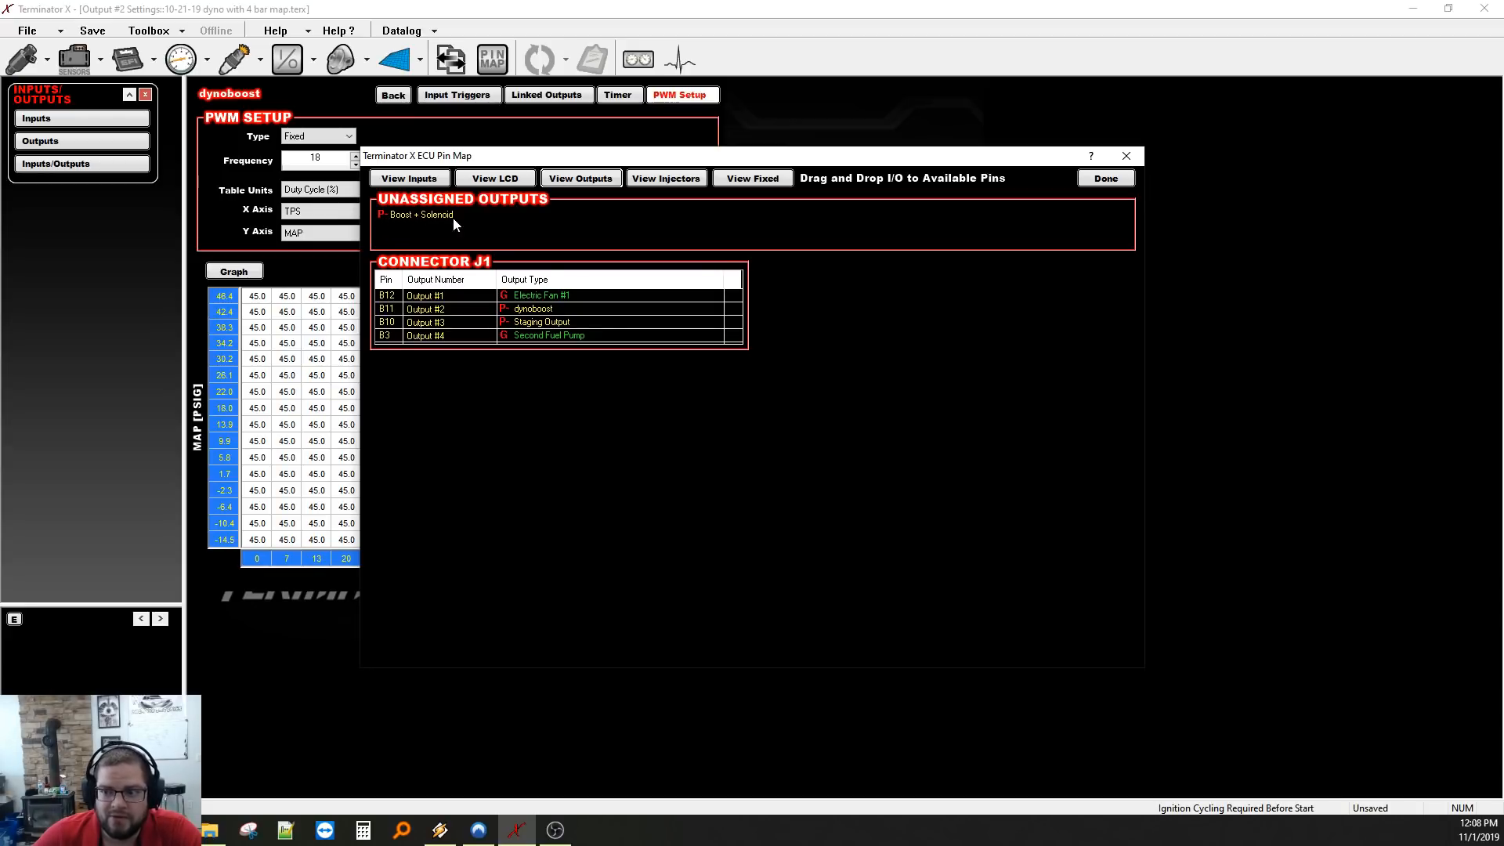
Close the pin map, check the boost system setup, and show the output pin assignments in the pin map again.
click(1105, 179)
click(341, 59)
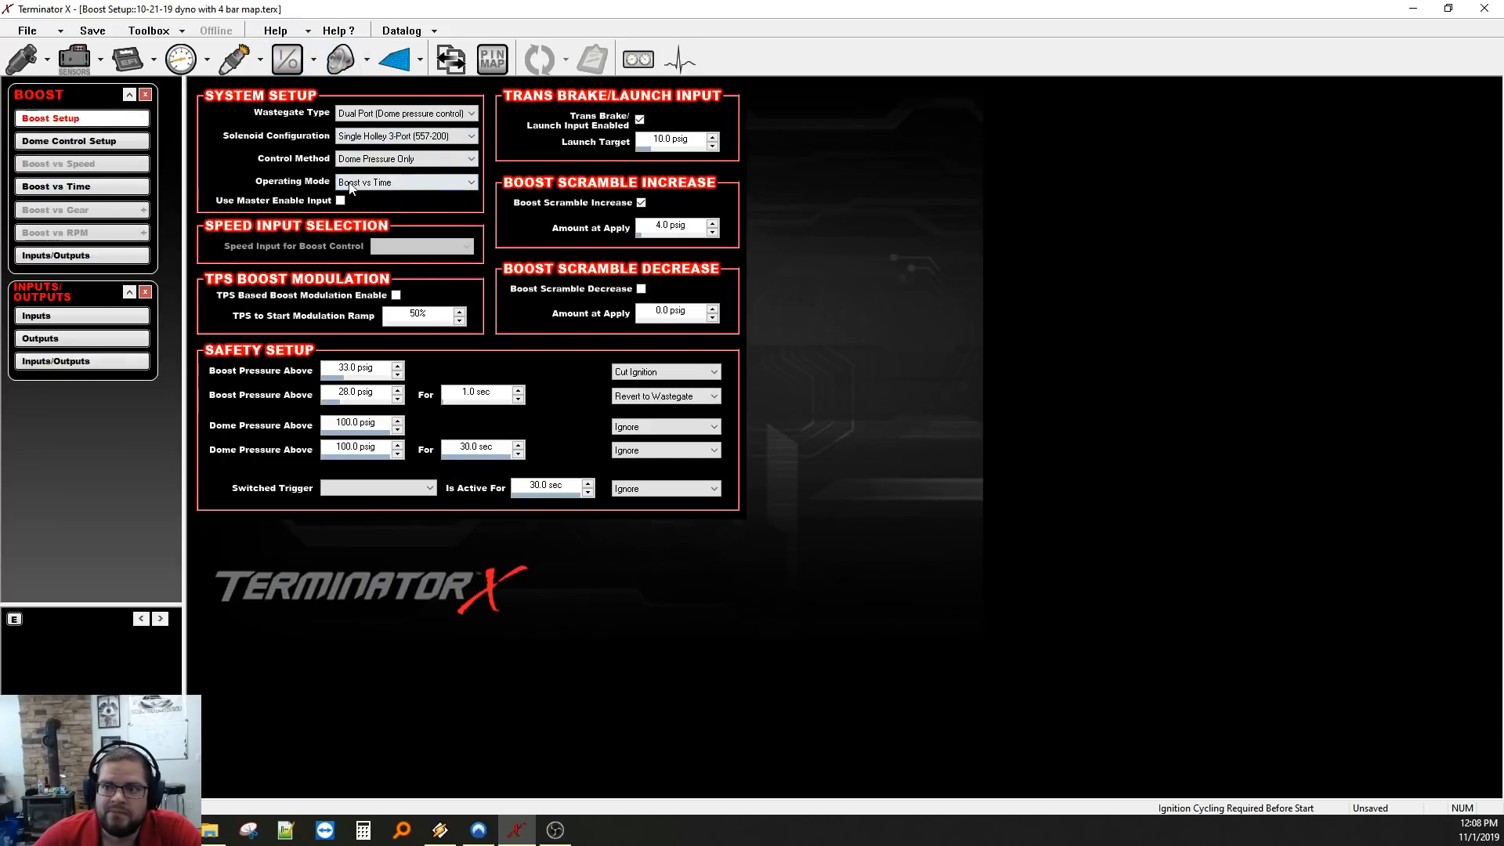
click(492, 58)
click(580, 178)
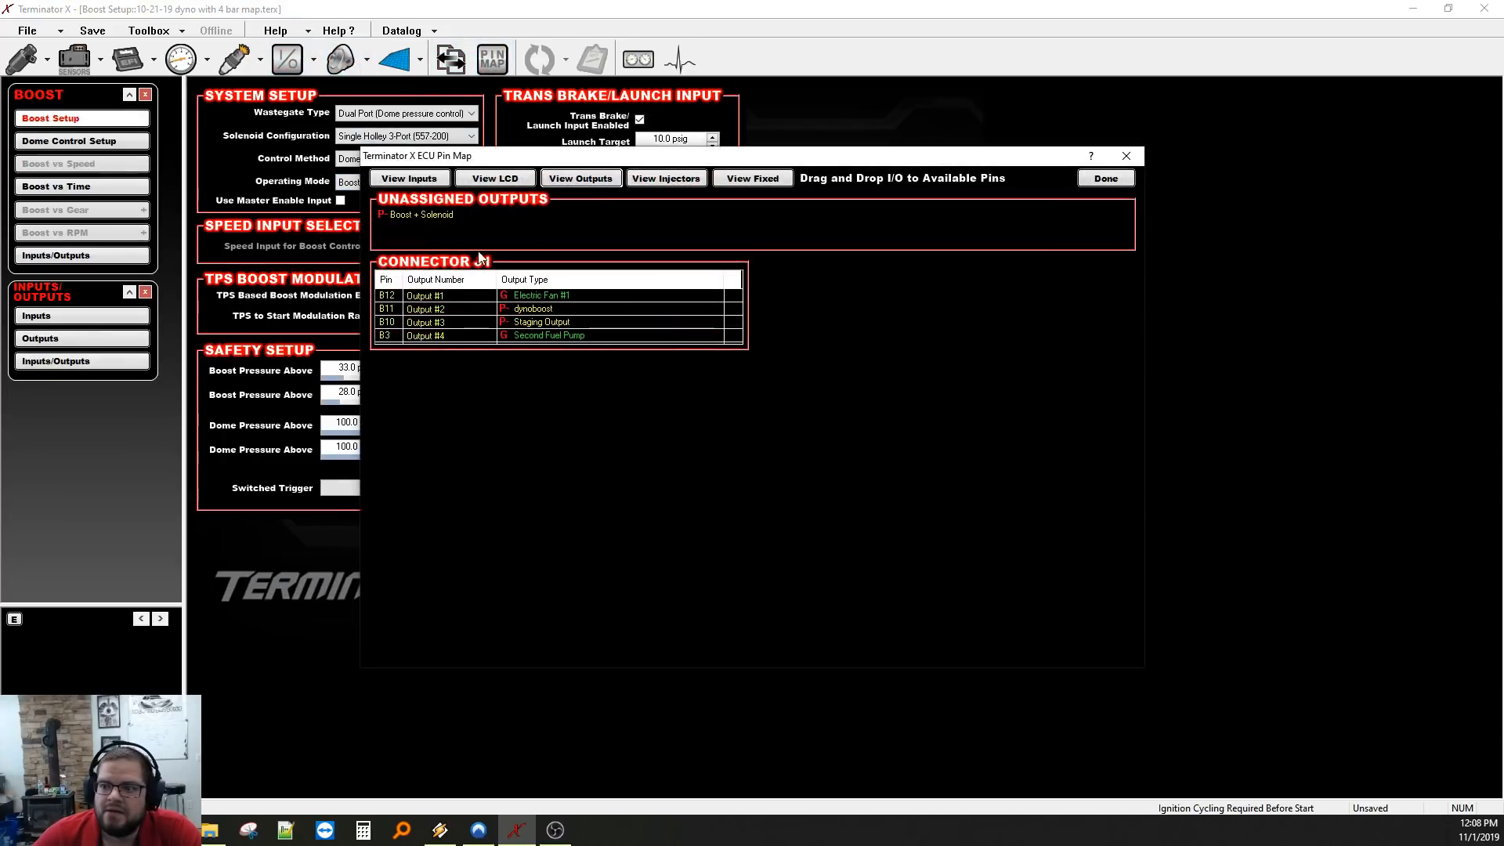
Move dynoboost from pin B11 to the unassigned outputs, assign it back to pin B11, and close the pin map.
drag(523, 310, 463, 228)
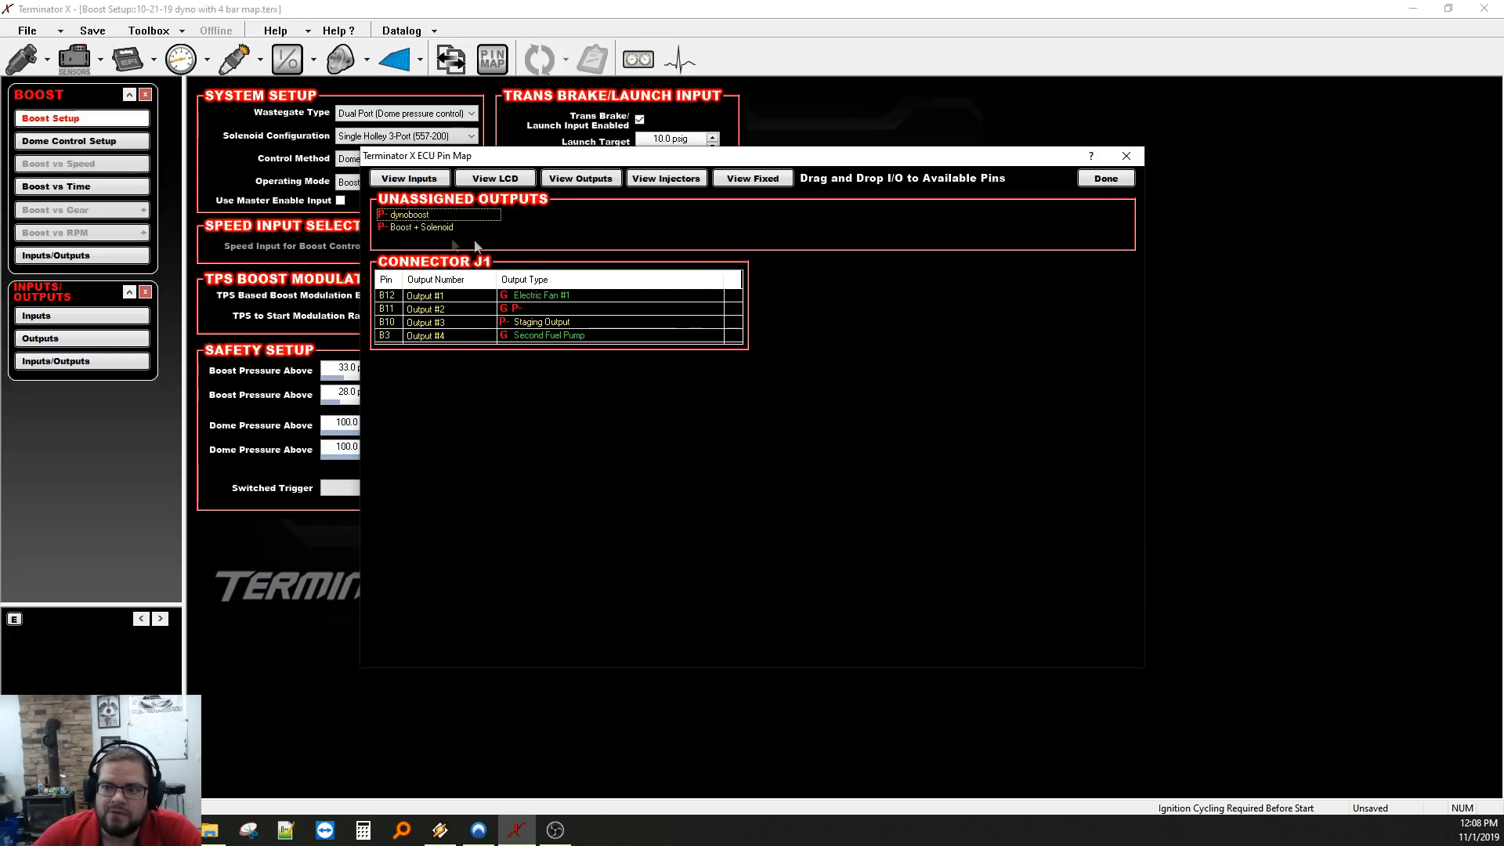
drag(411, 216, 526, 314)
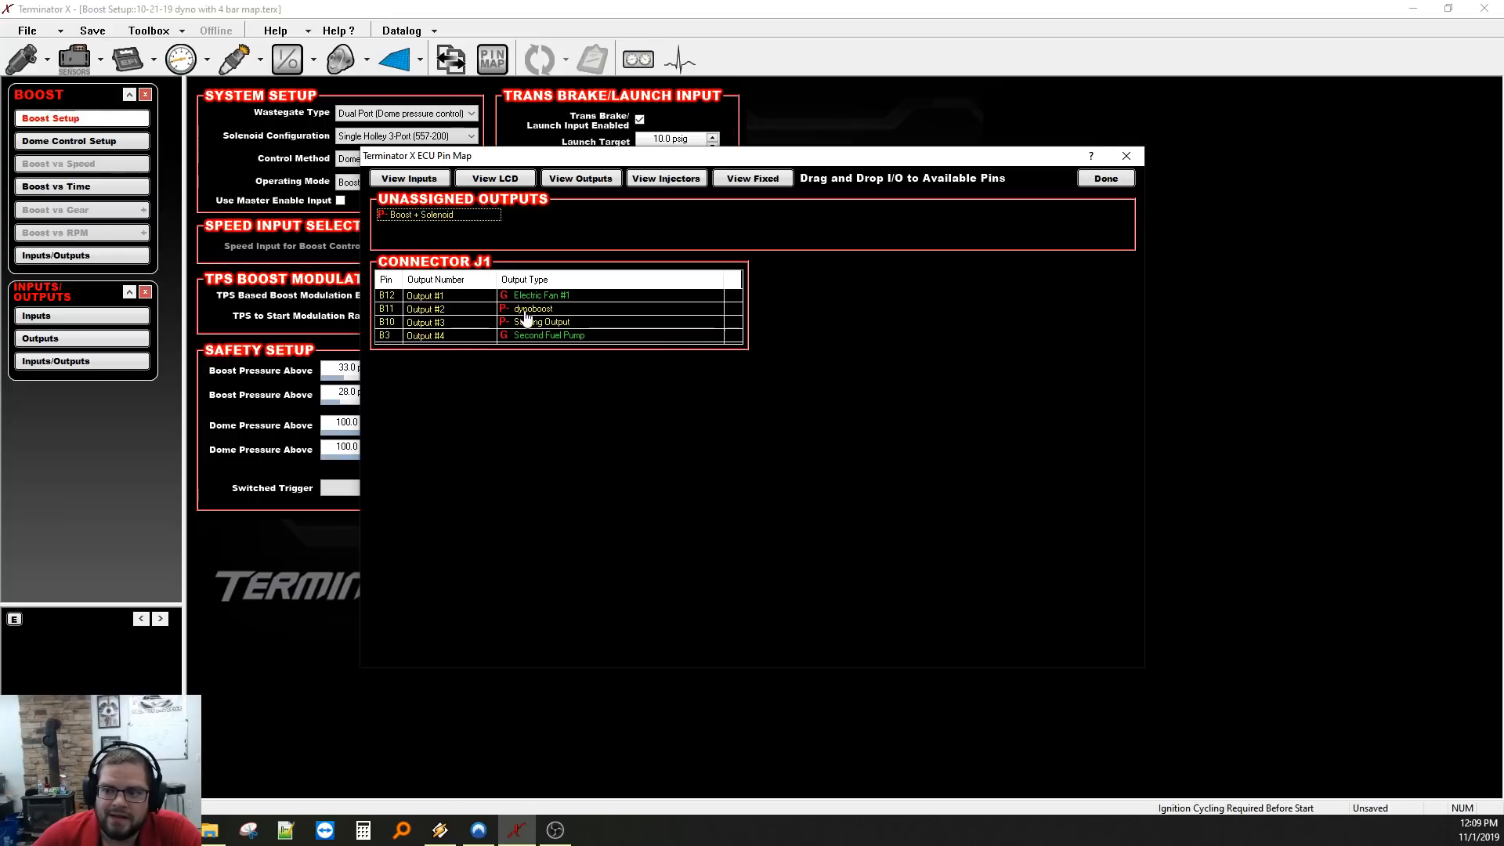
click(1107, 178)
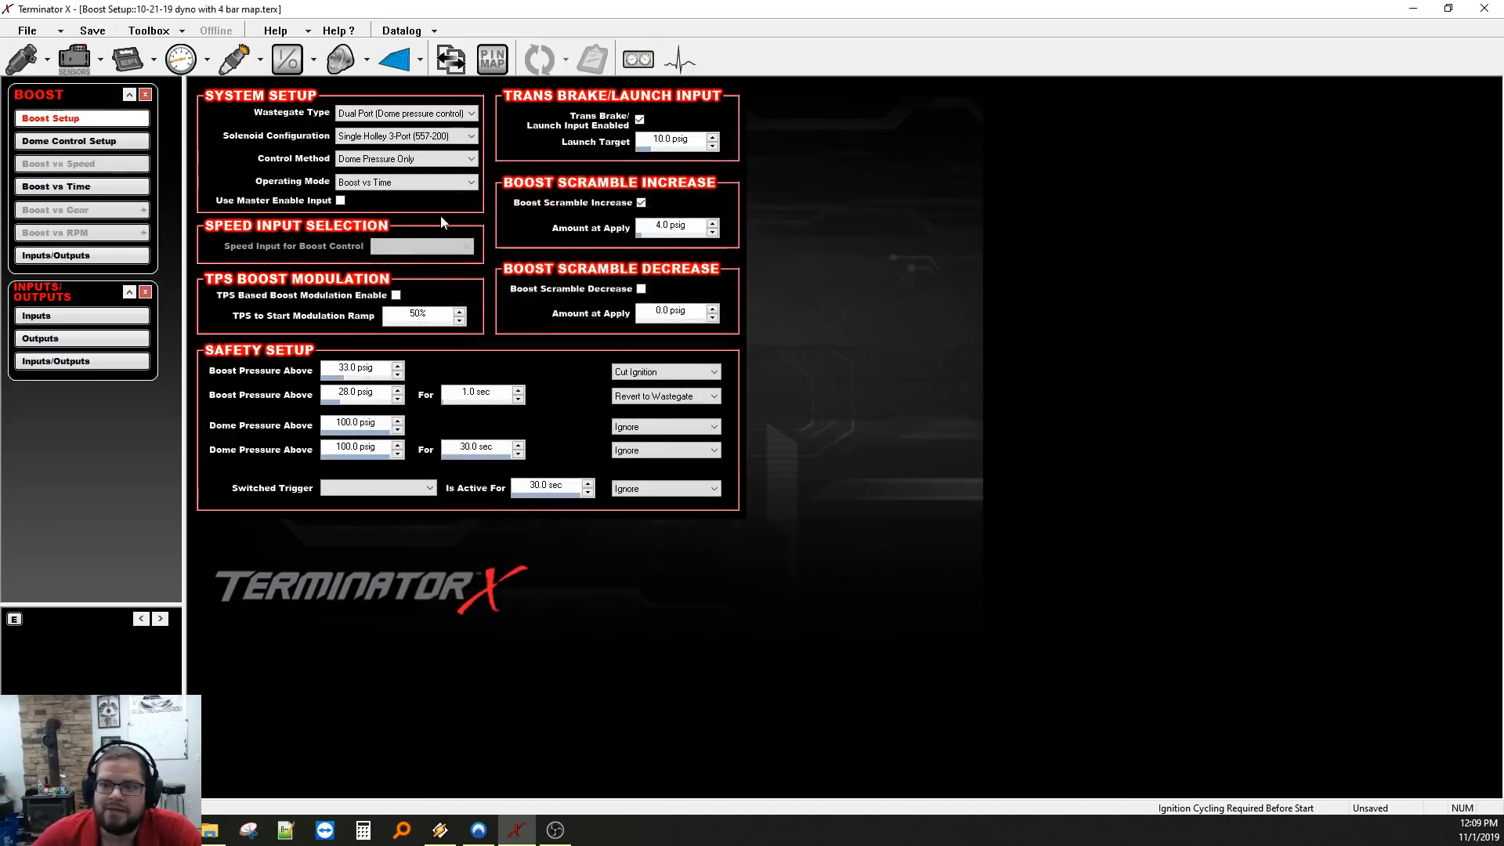
Review the custom outputs list and try to assign the unassigned Boost + Solenoid output to pin B11 in the ECU pin map.
click(99, 336)
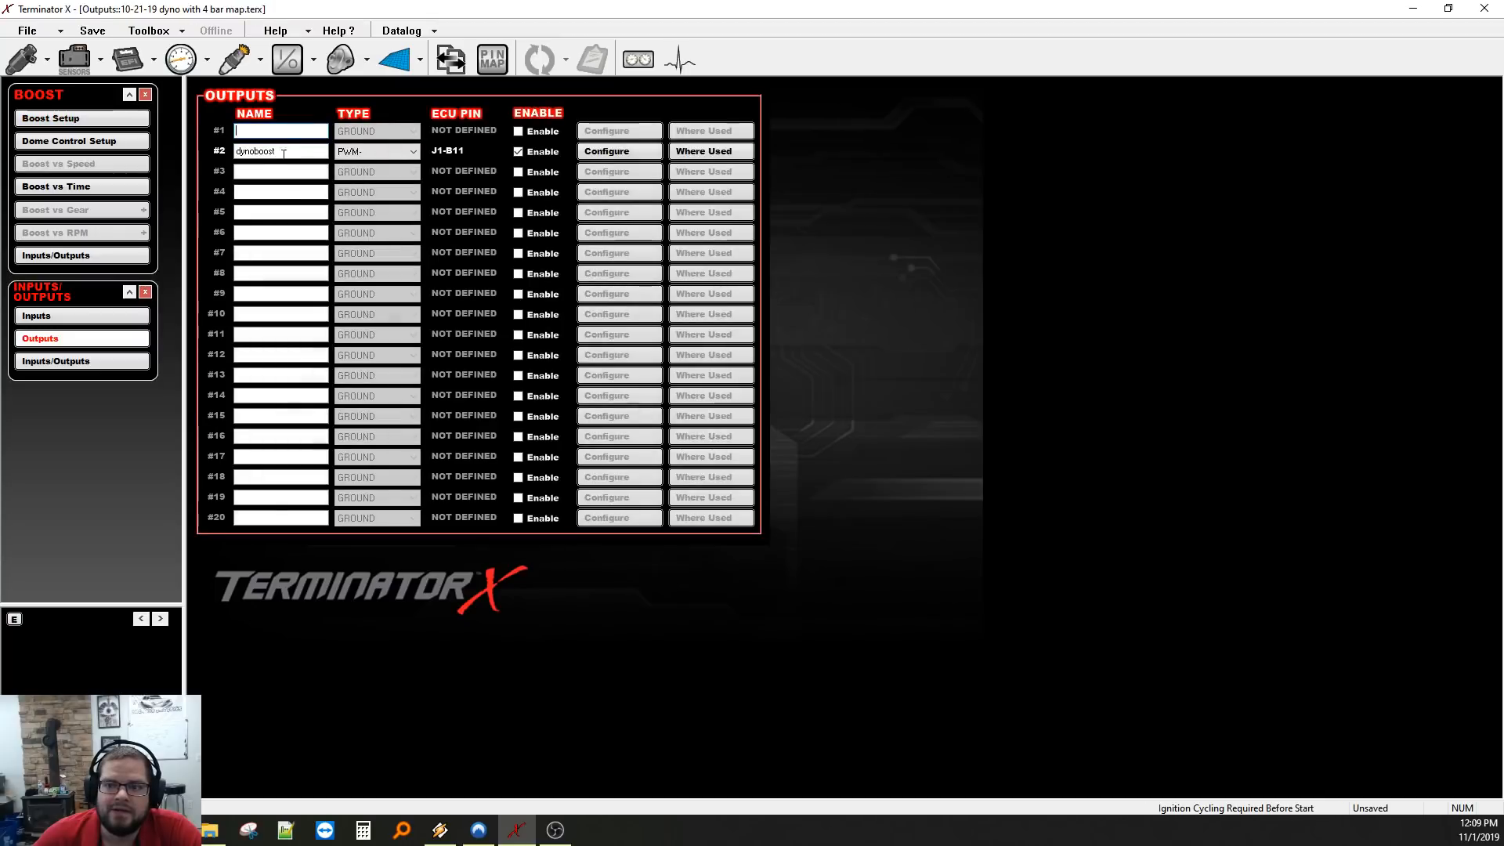
click(145, 95)
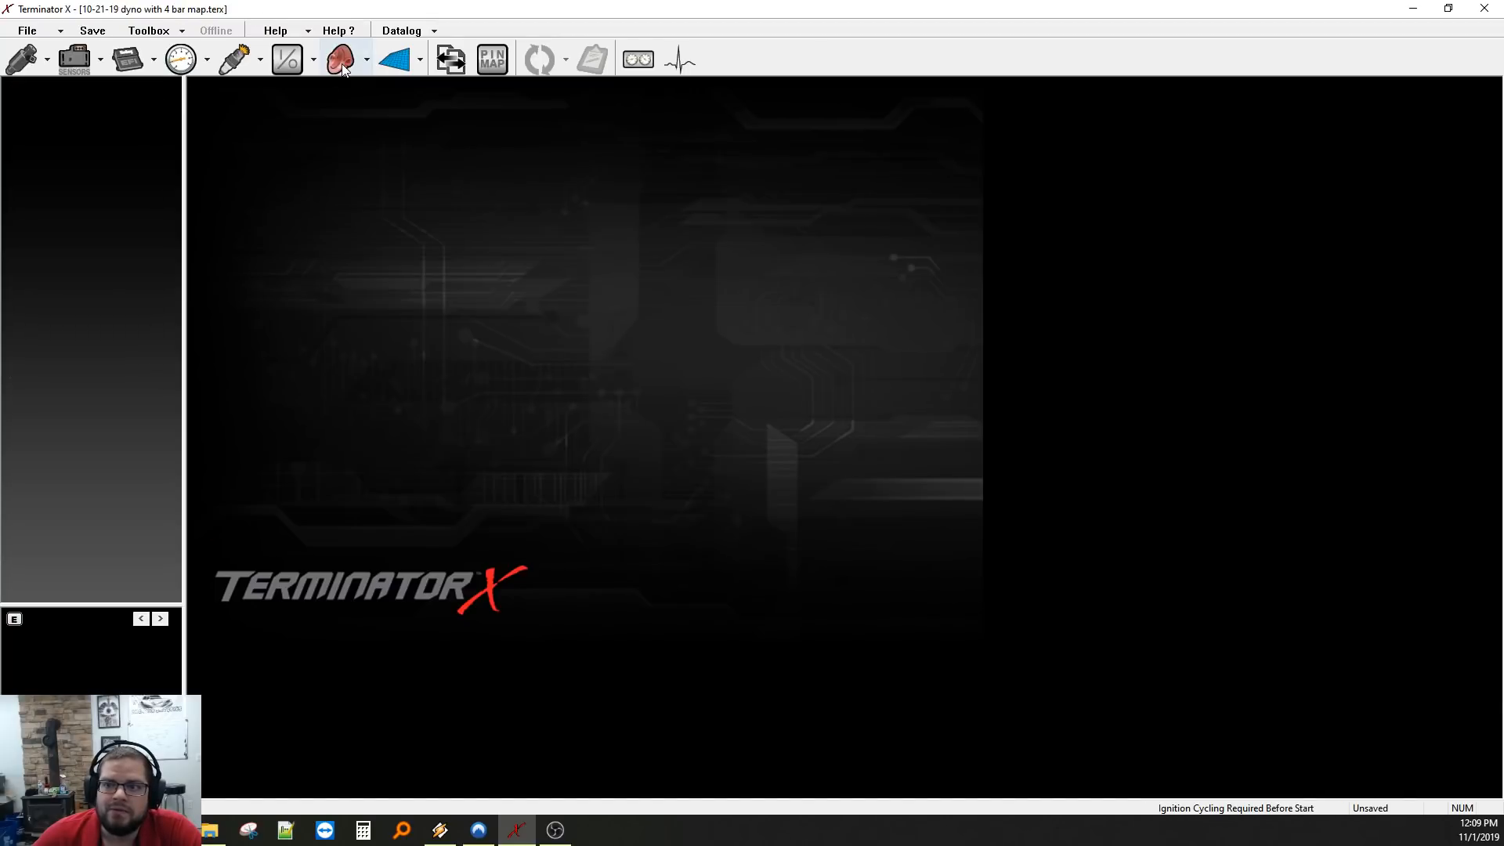
click(493, 58)
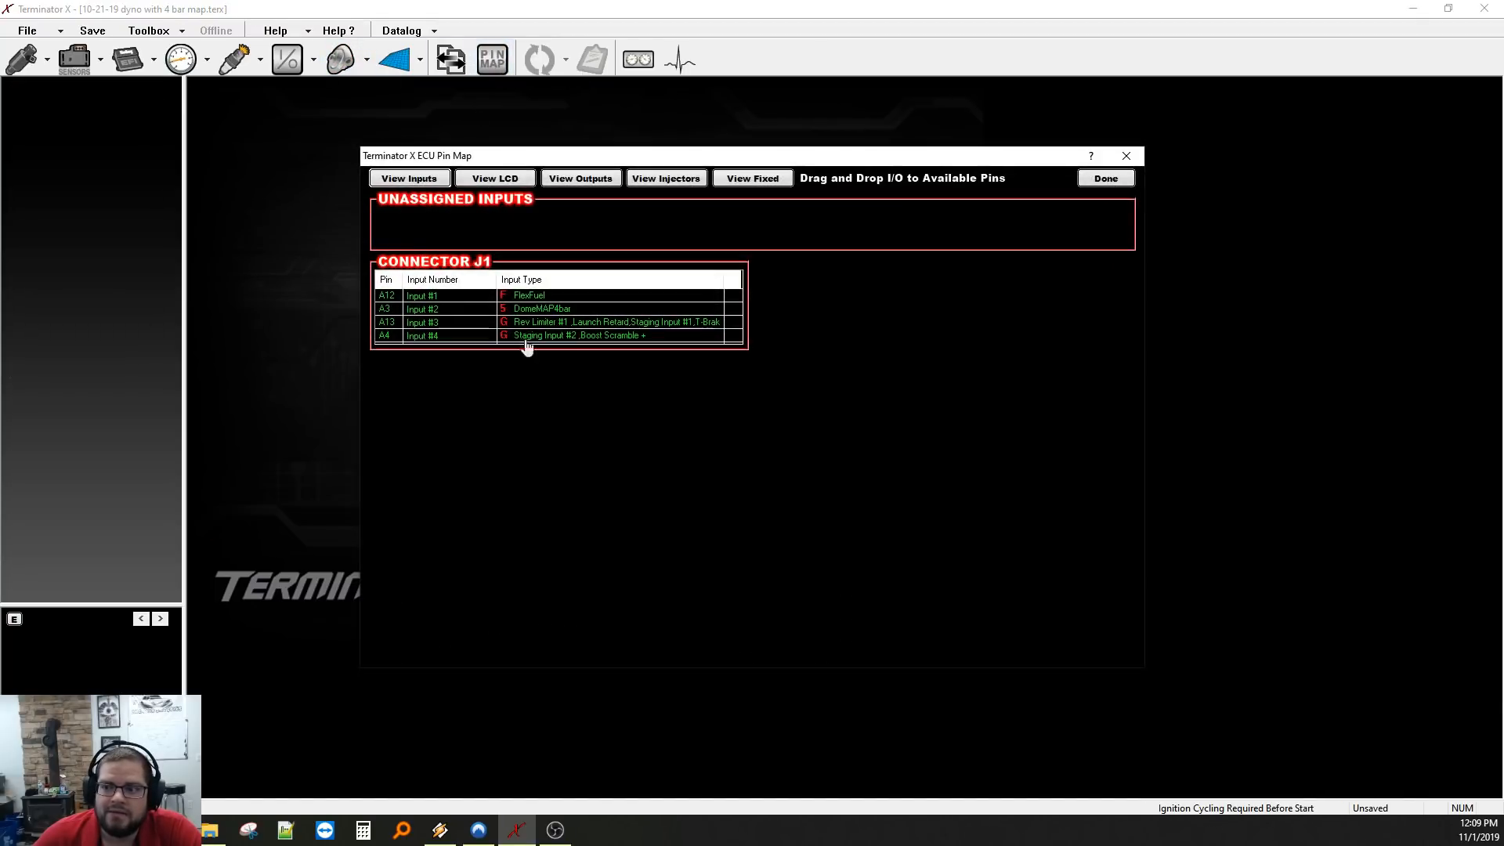
click(596, 179)
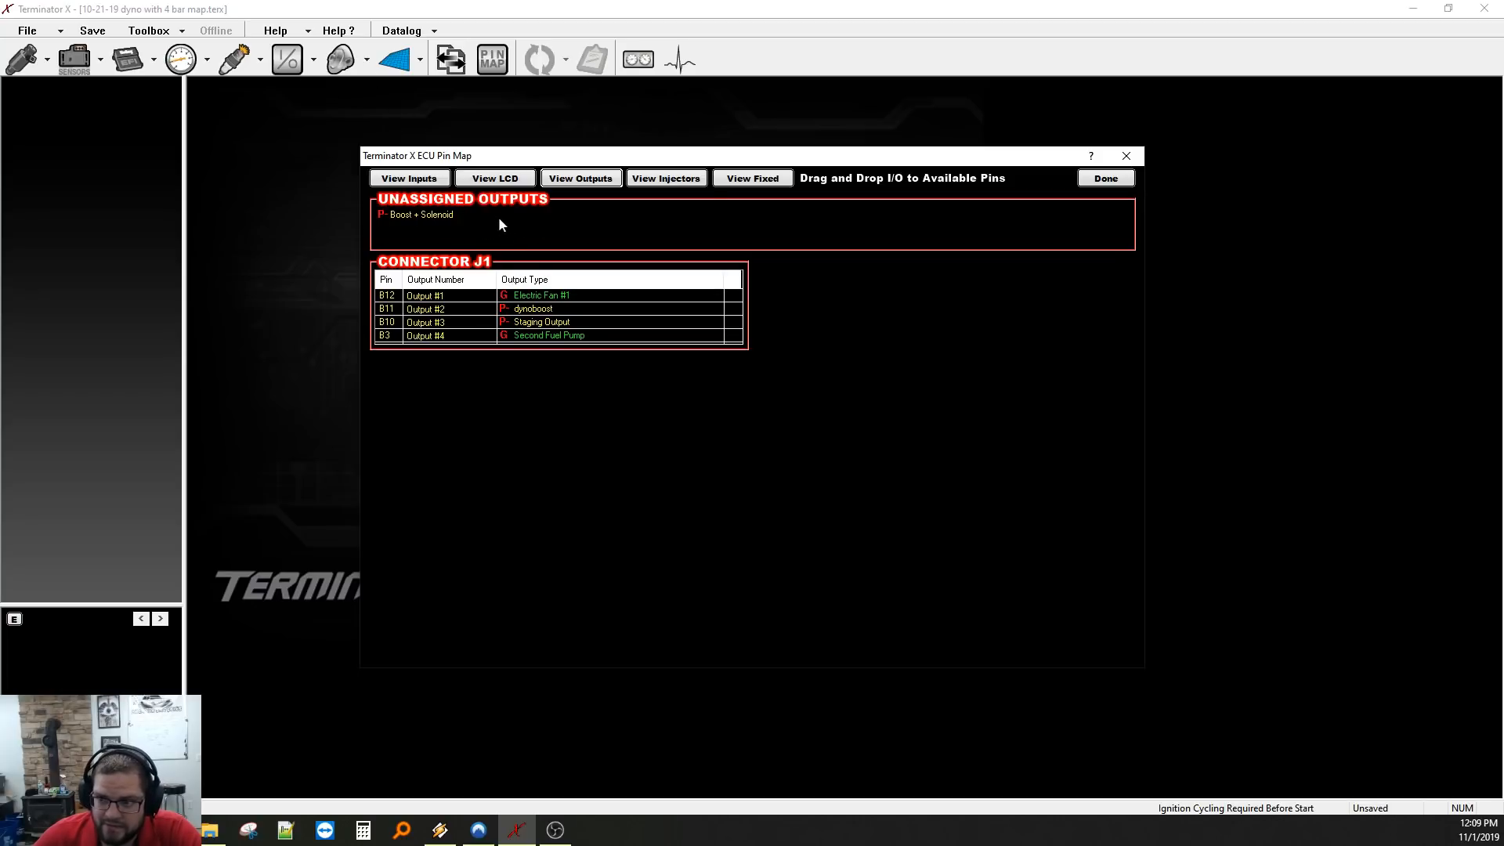
drag(468, 219, 535, 313)
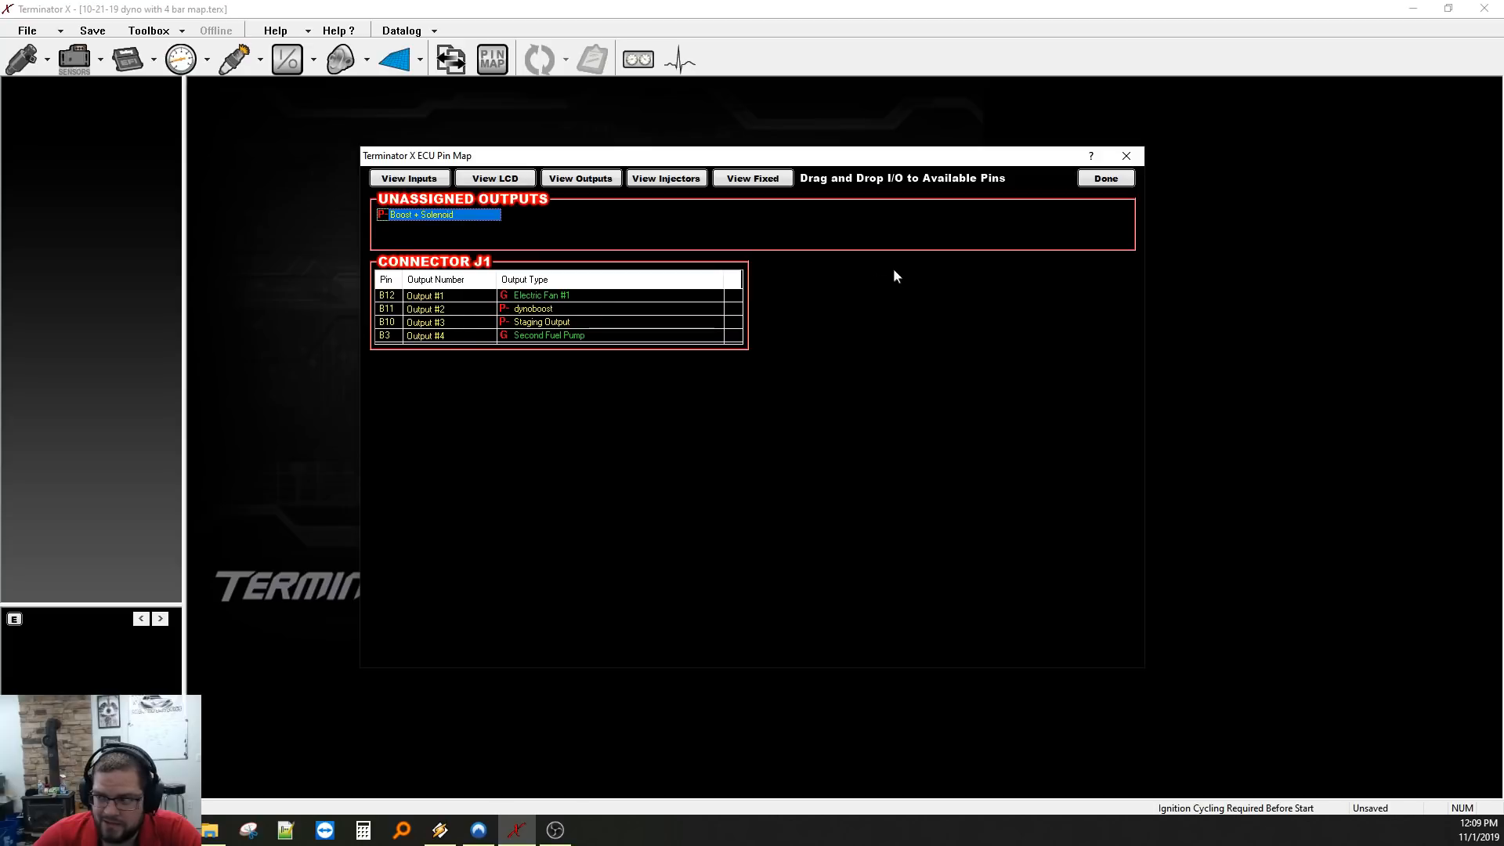
click(1126, 155)
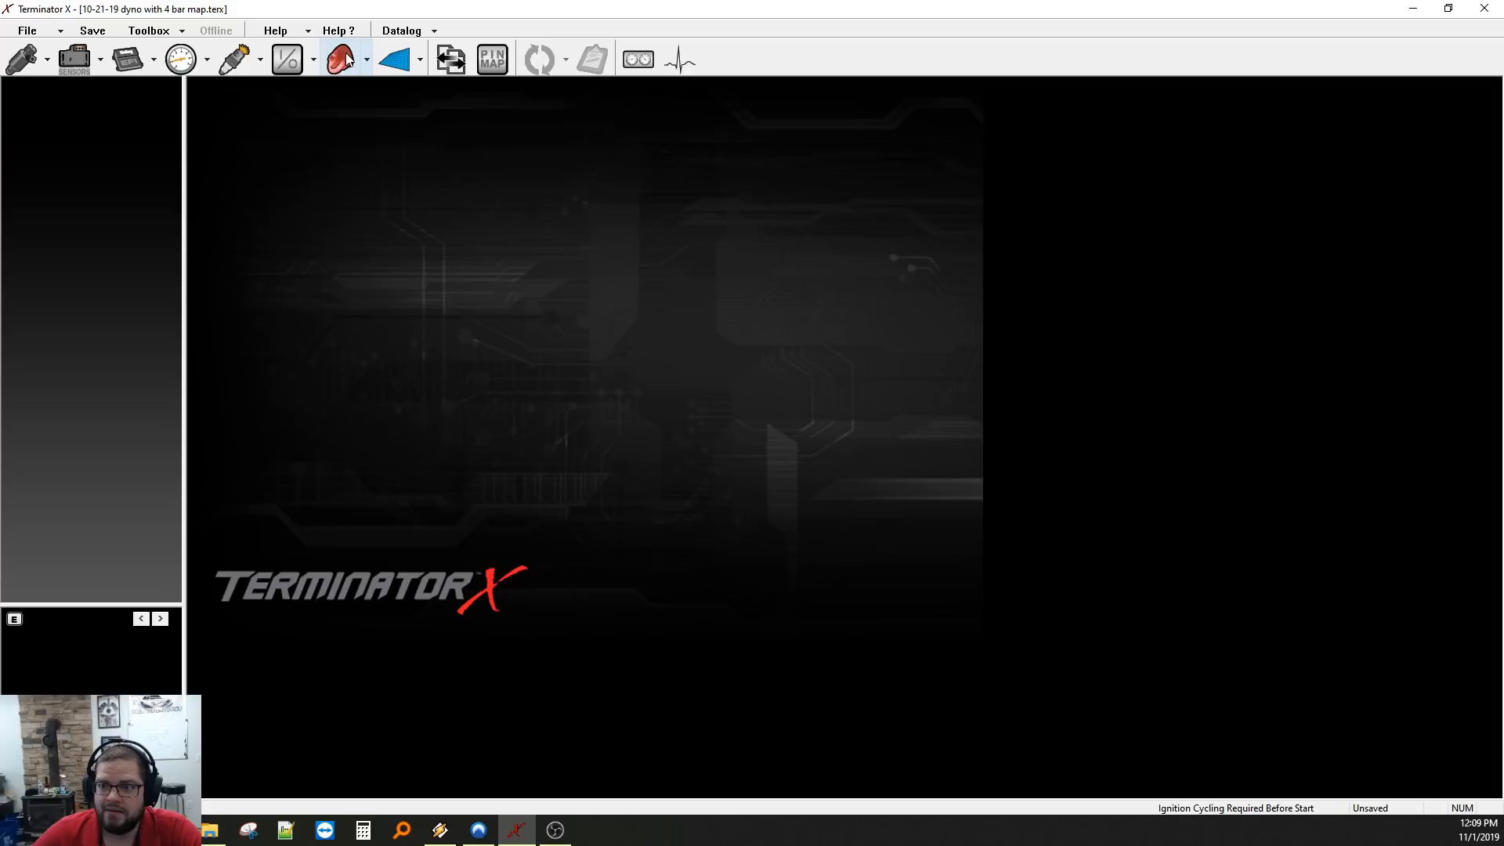
Open the PWM setup of the dynoboost output to view its duty cycle table.
click(288, 60)
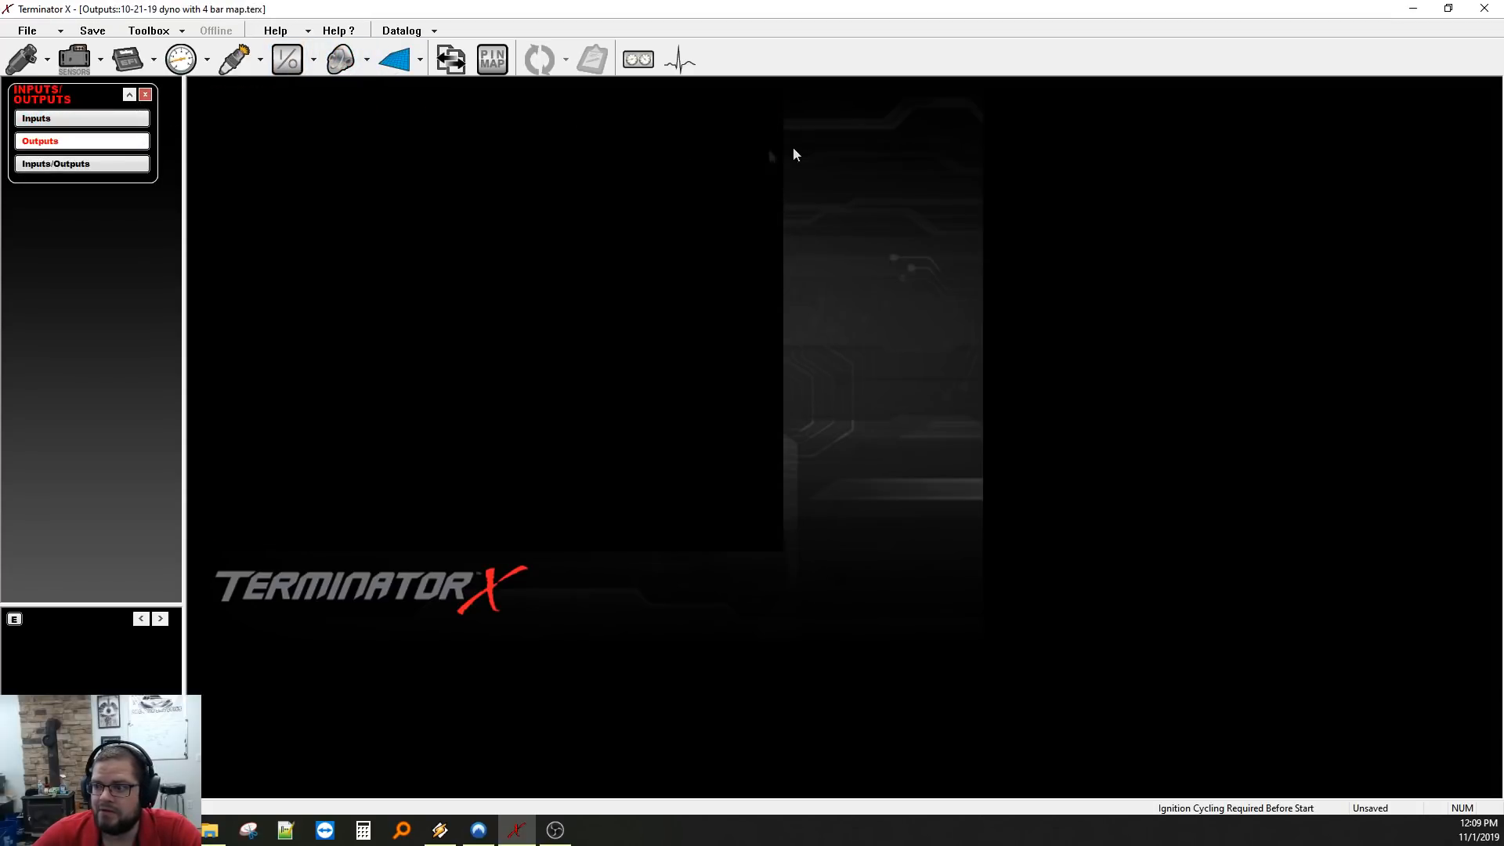
click(680, 97)
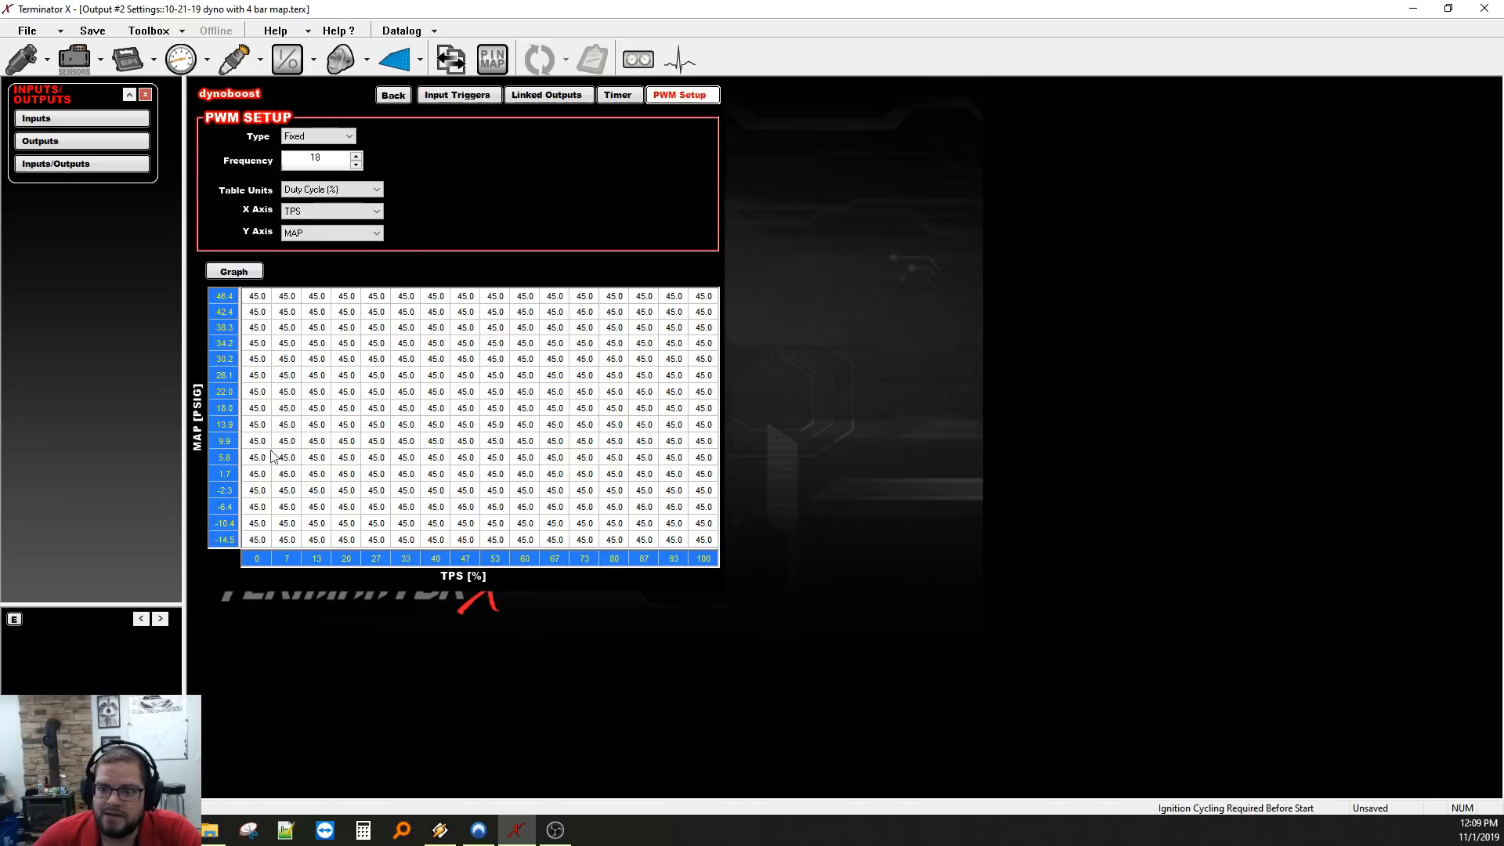
Open the datalog 004 boost duty 25 9psi 535whp.dl and show its full-throttle pull with the Boost channel group.
click(420, 29)
click(435, 50)
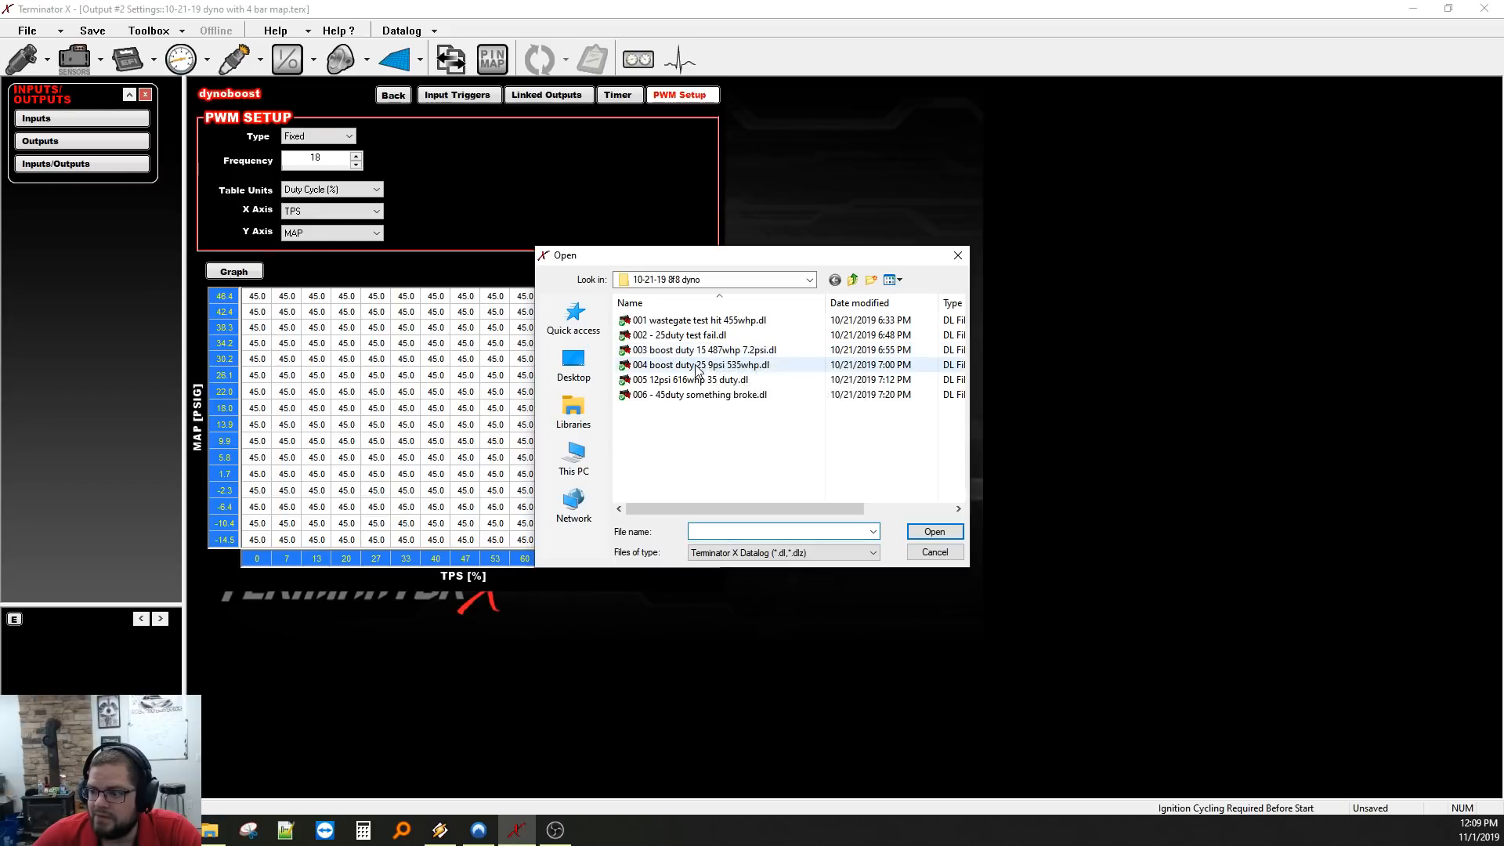
double_click(692, 352)
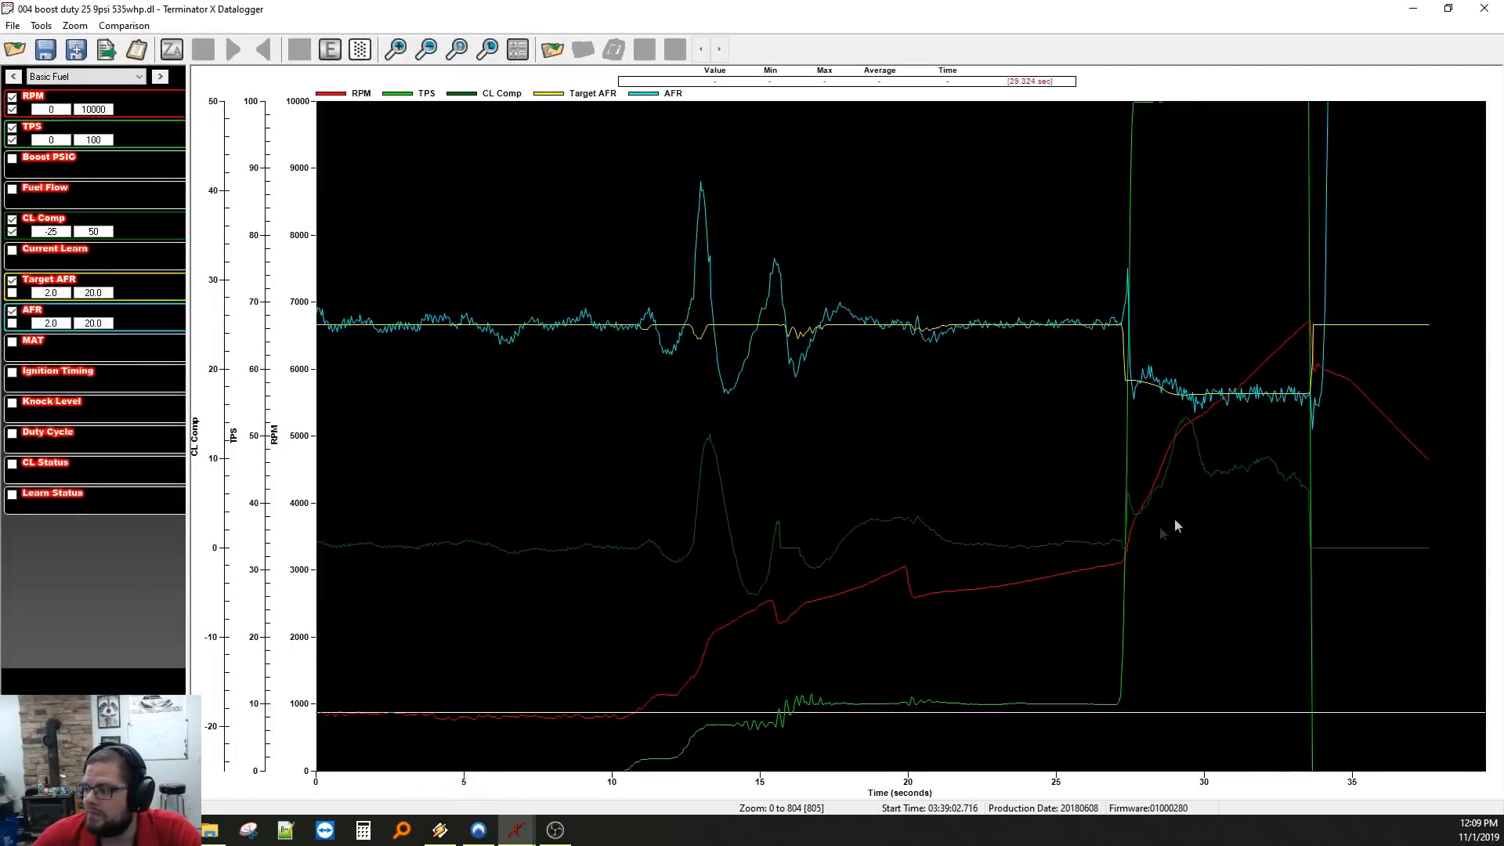
drag(1111, 520, 1329, 506)
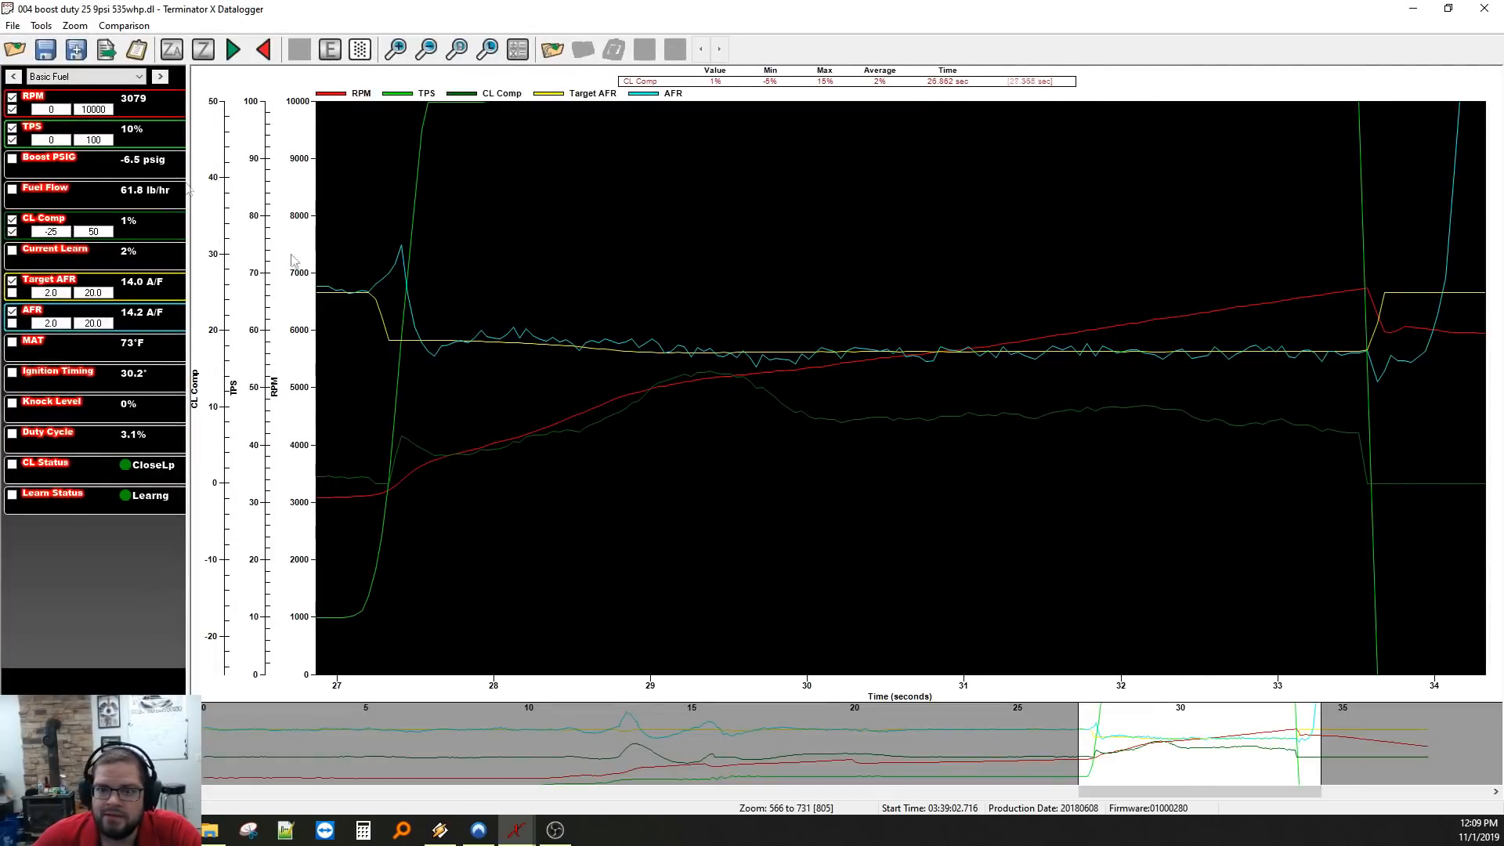
click(83, 76)
click(58, 151)
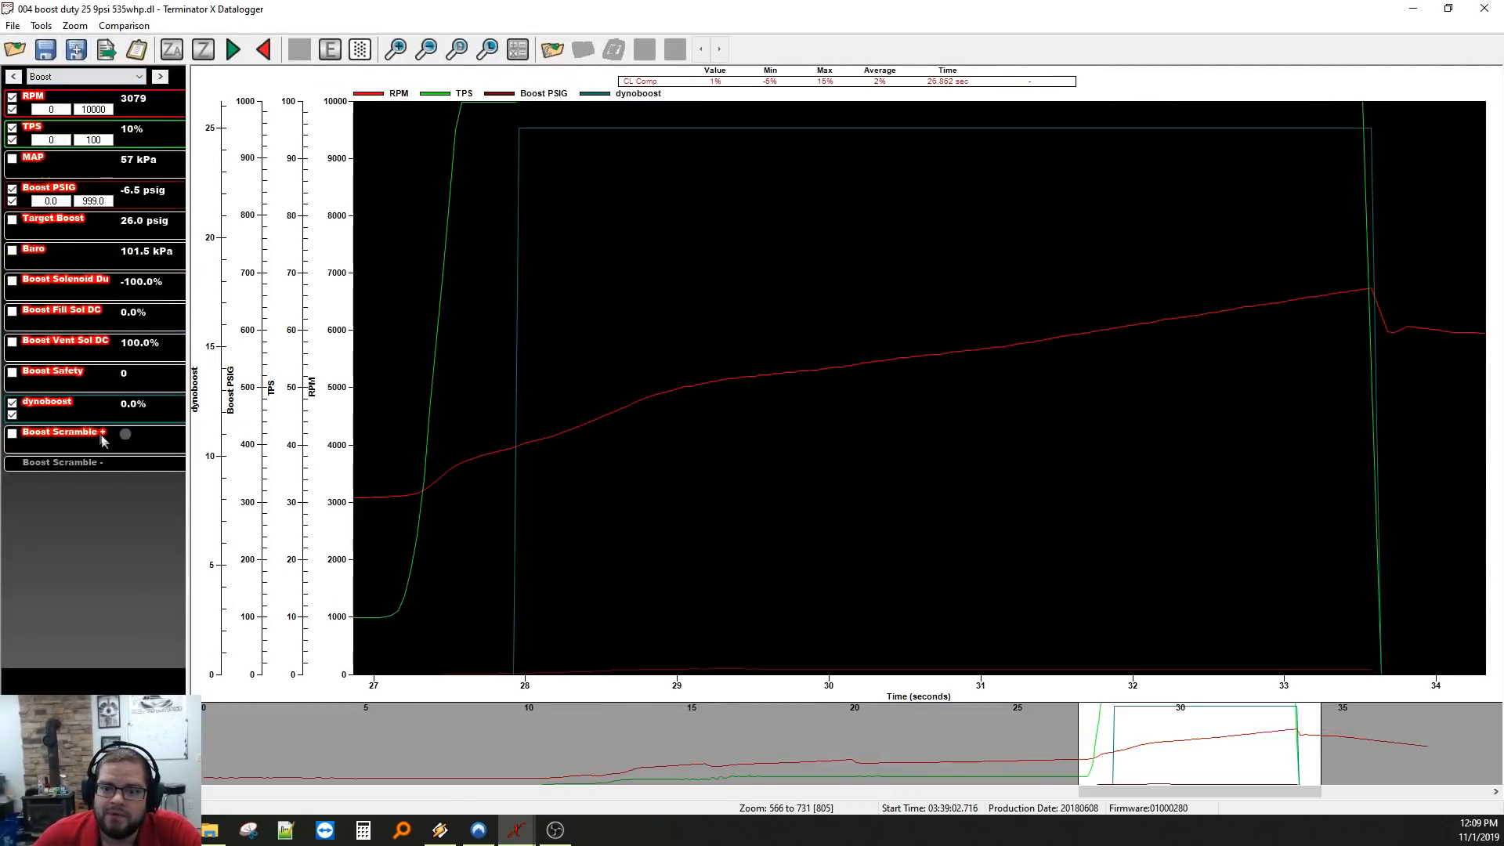
Trace boost pressure and dynoboost duty cycle from throttle opening to the end of the pull, and close the datalog.
click(372, 600)
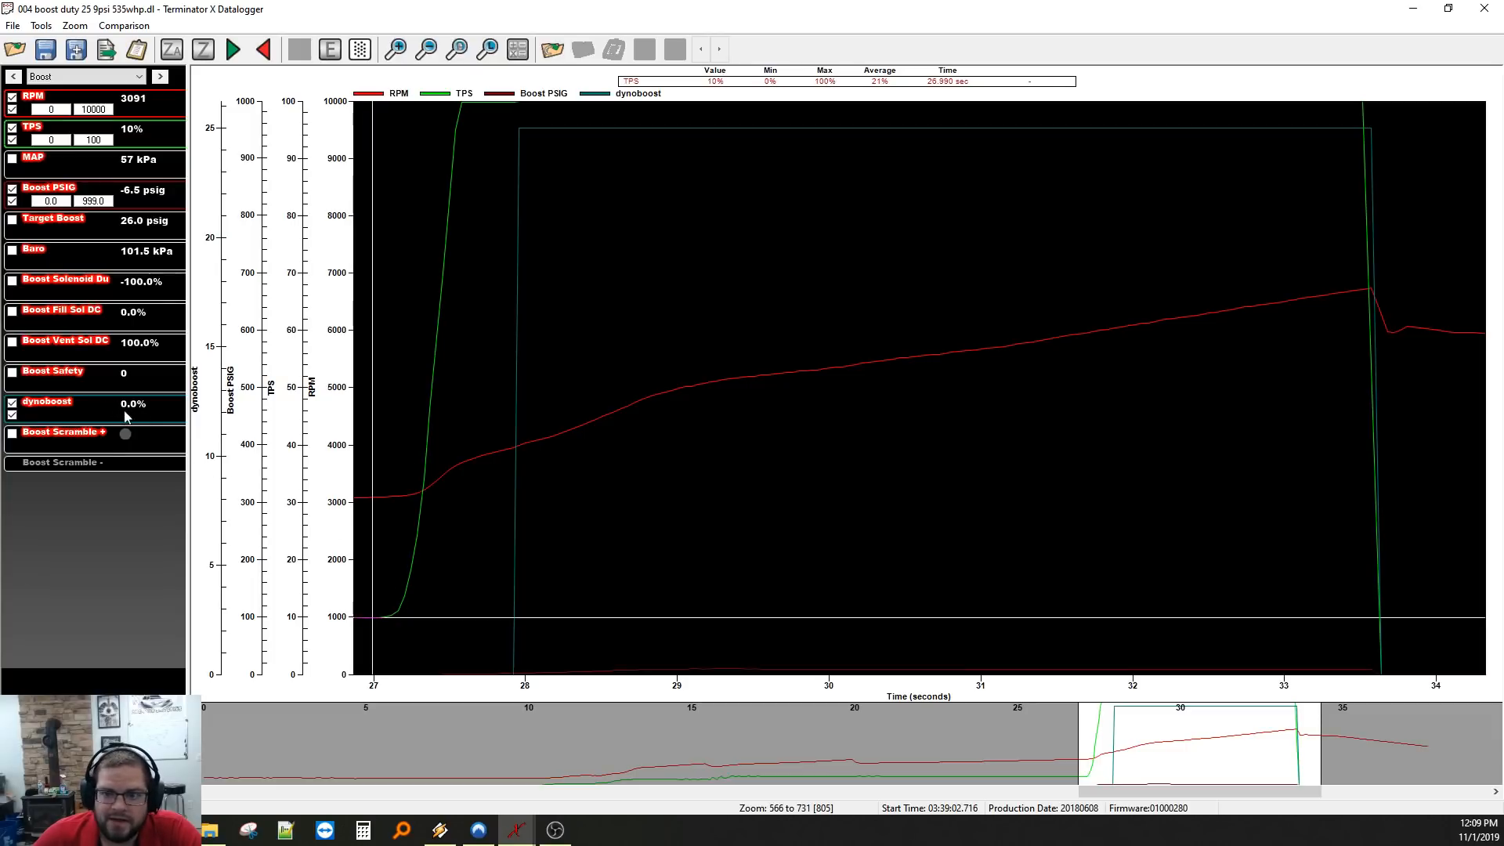
click(390, 515)
click(419, 520)
click(439, 521)
click(459, 522)
click(470, 523)
click(479, 524)
click(487, 524)
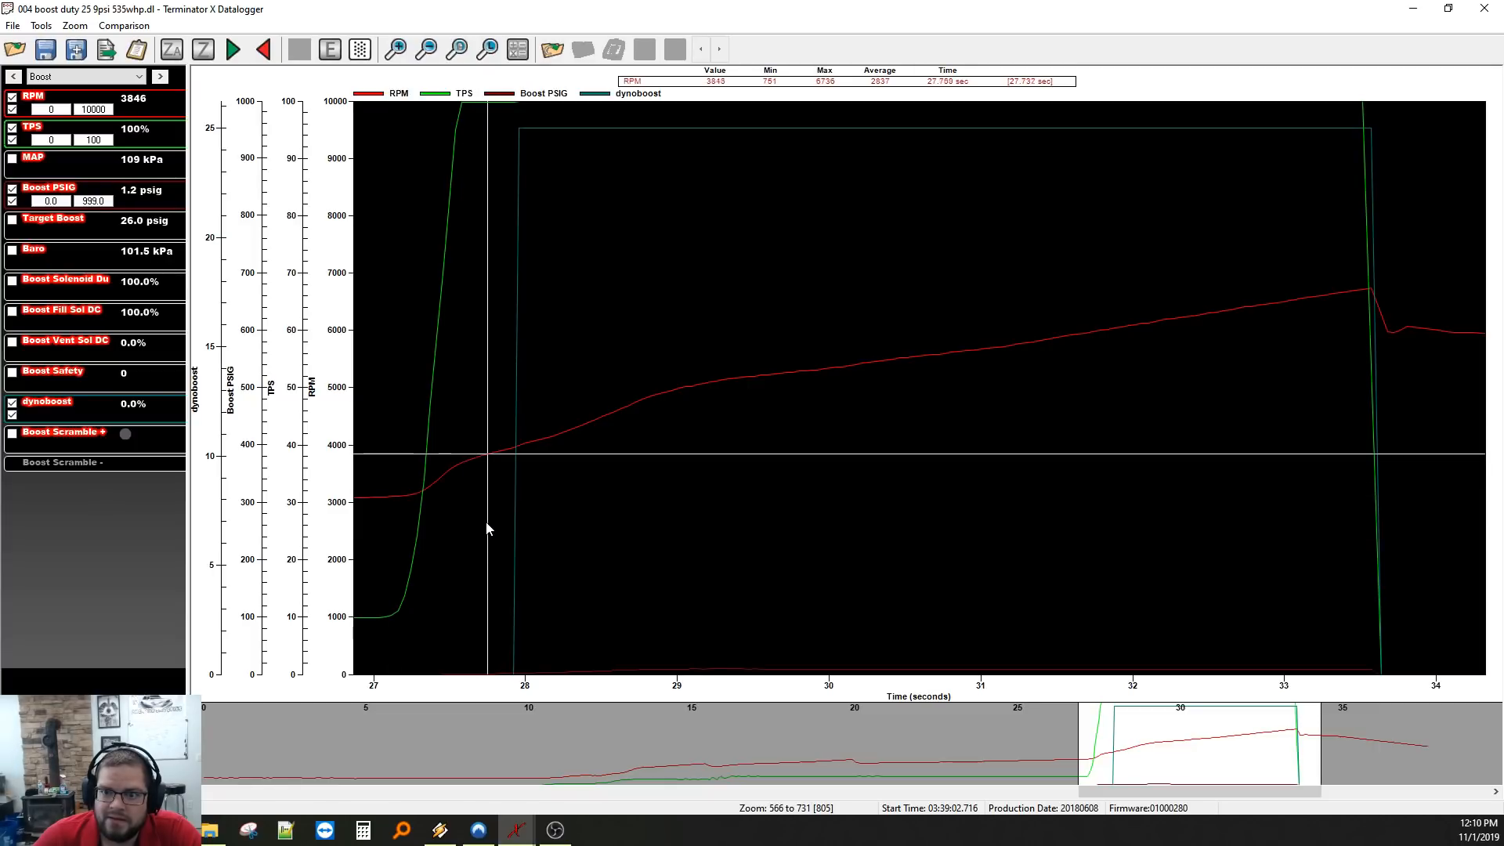
click(496, 523)
click(502, 523)
click(514, 525)
click(527, 530)
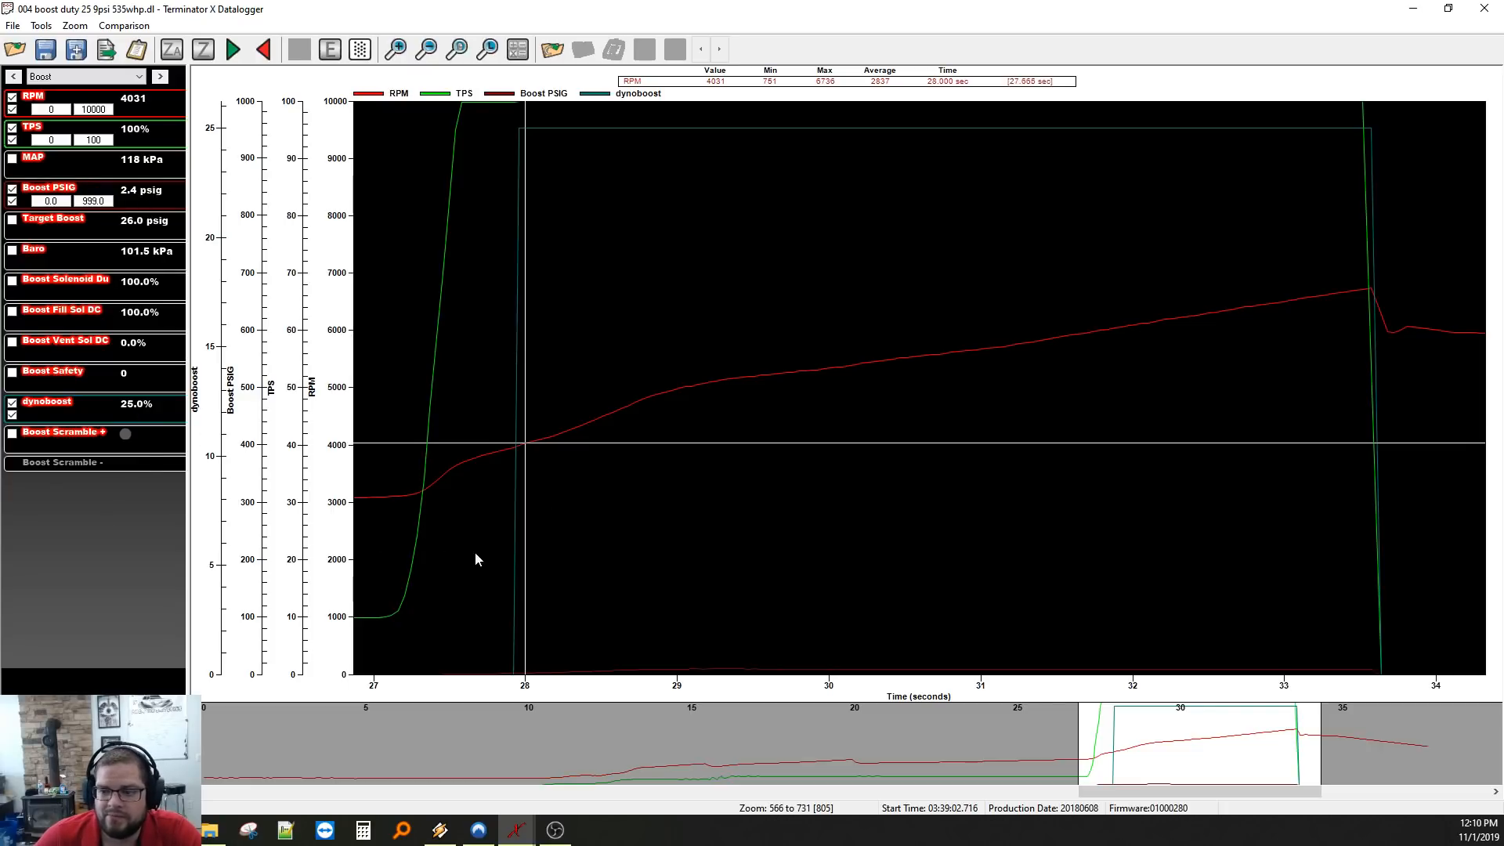
click(601, 522)
drag(578, 543, 1359, 531)
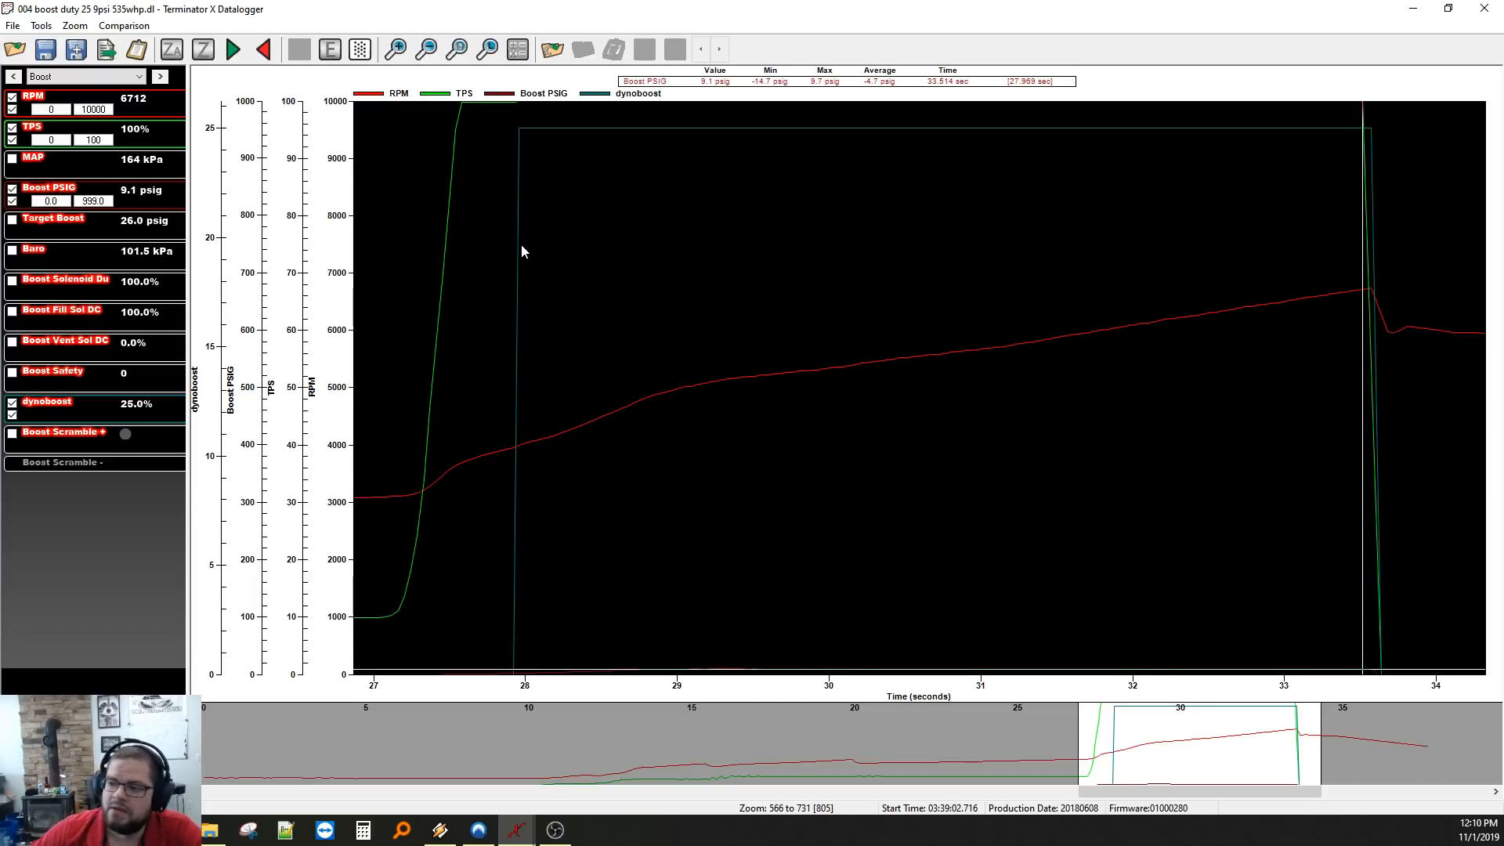
click(1484, 9)
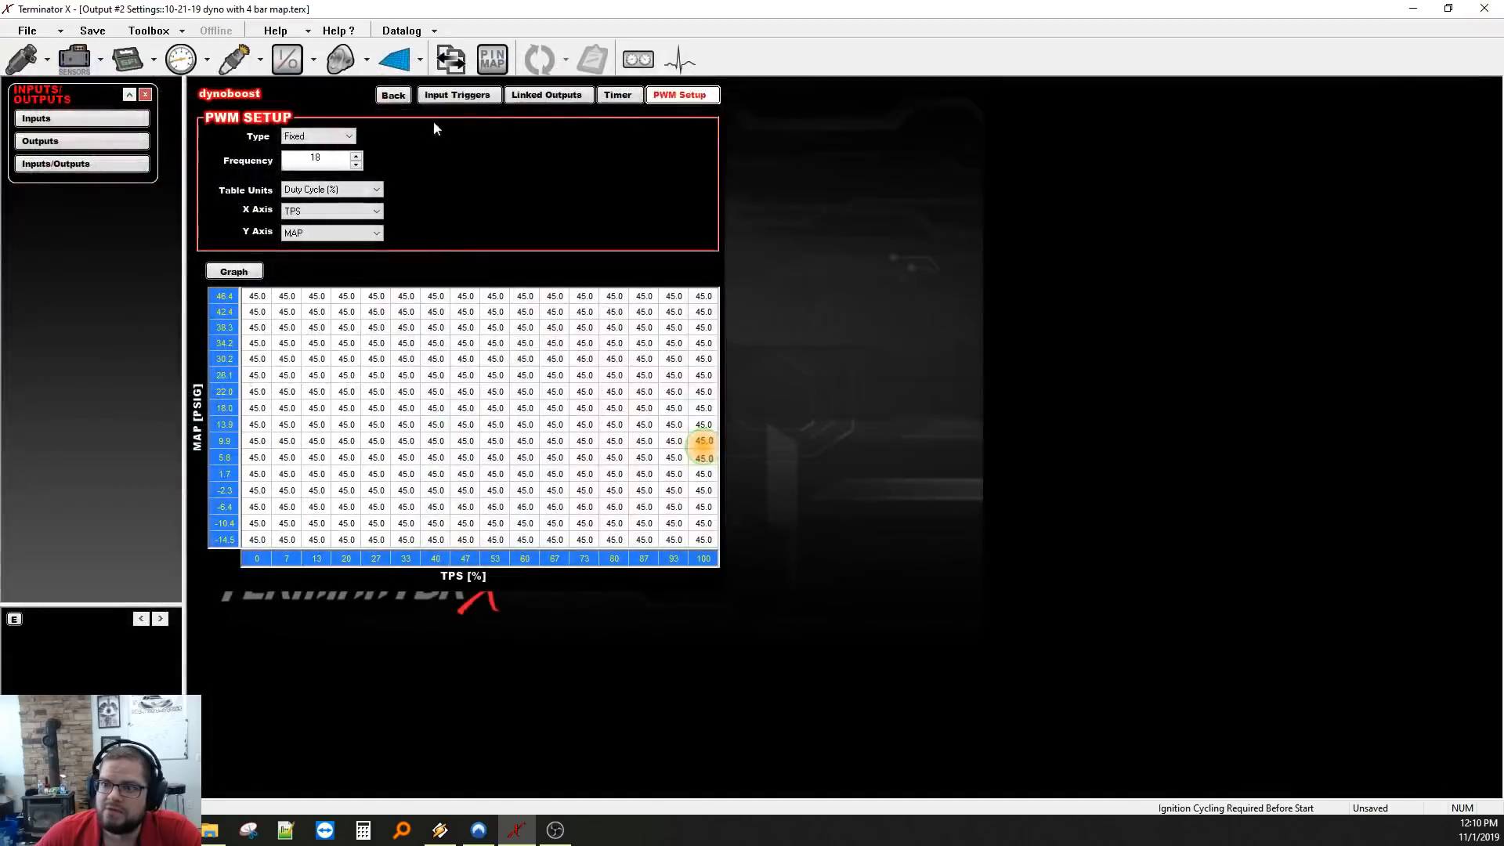
Review the boost system setup and return to the PWM setup of the dynoboost output.
click(337, 62)
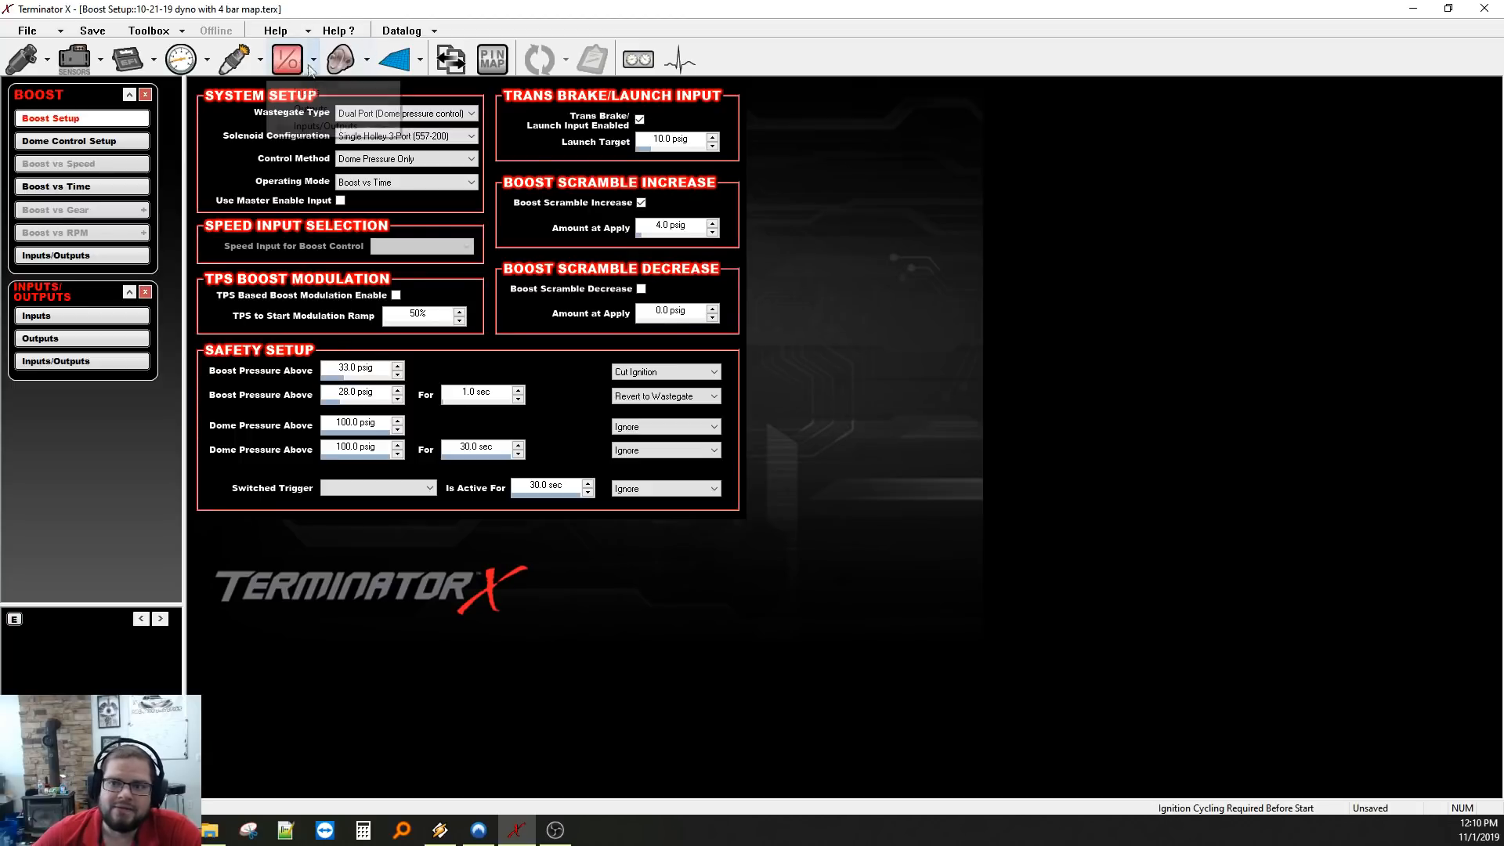
click(289, 73)
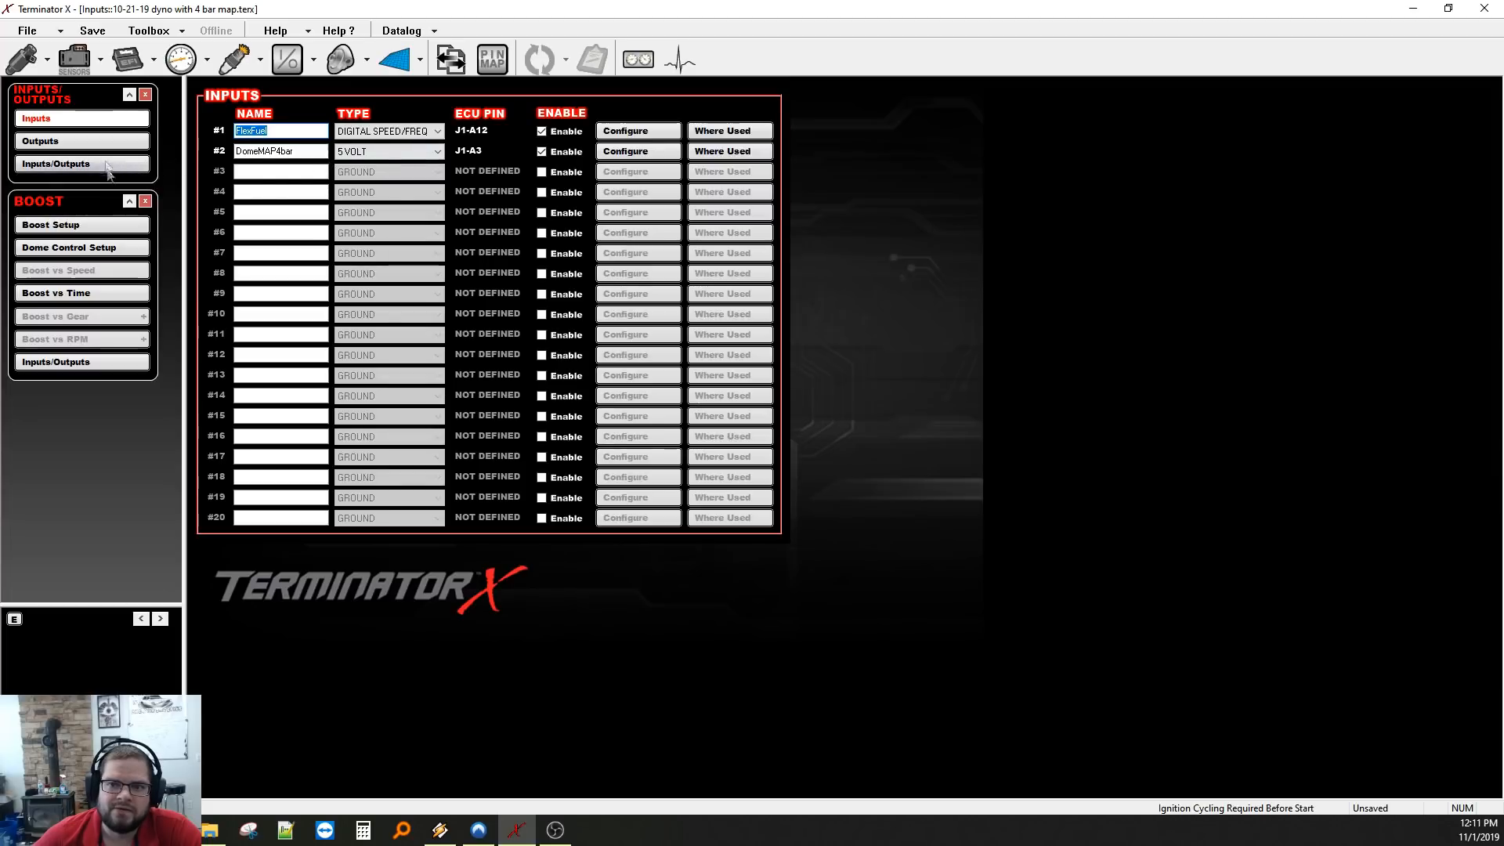
click(117, 141)
click(627, 151)
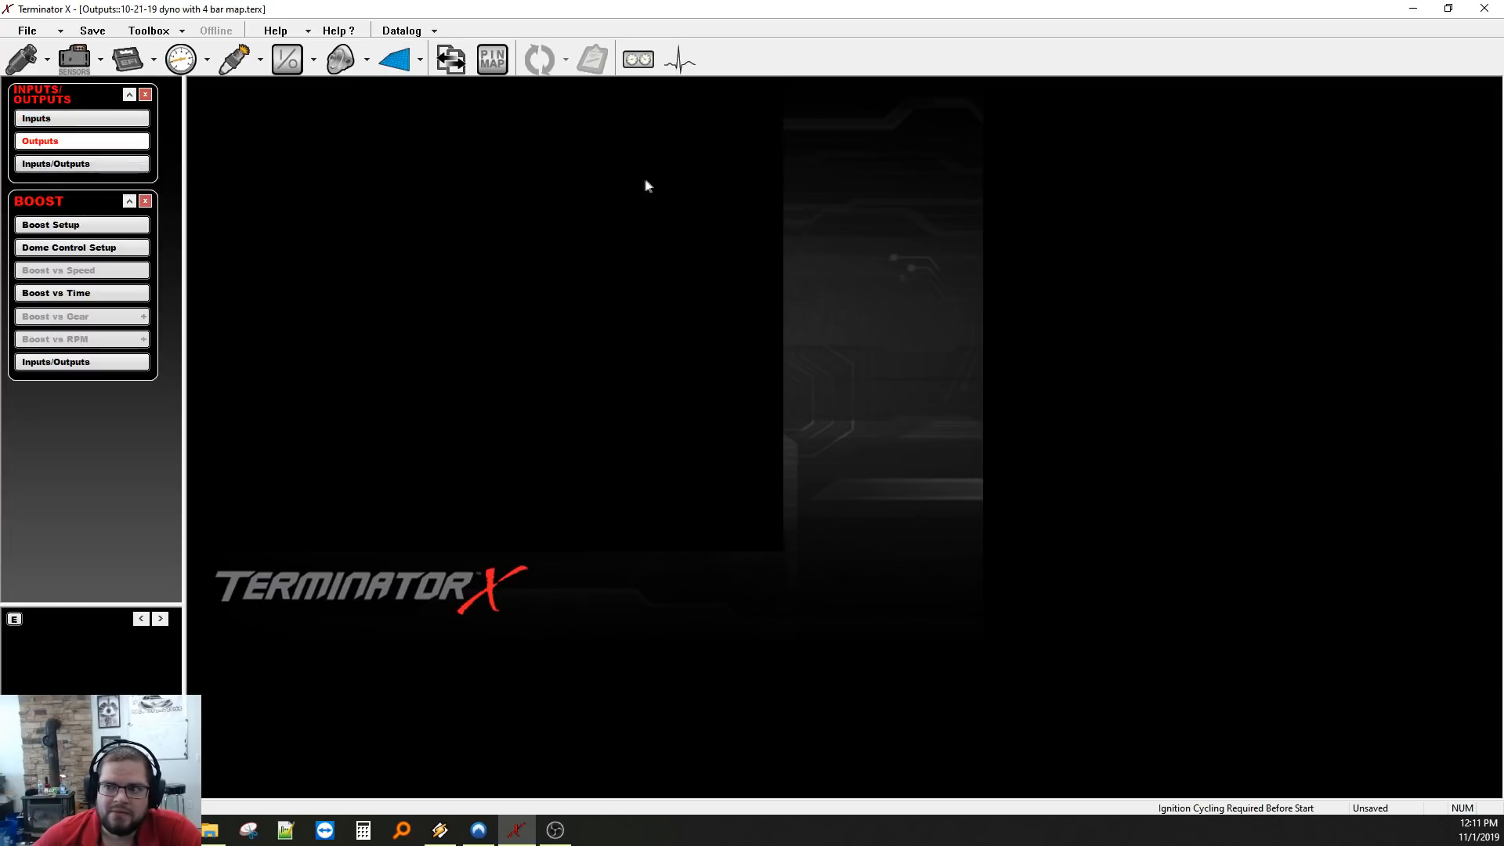
click(678, 95)
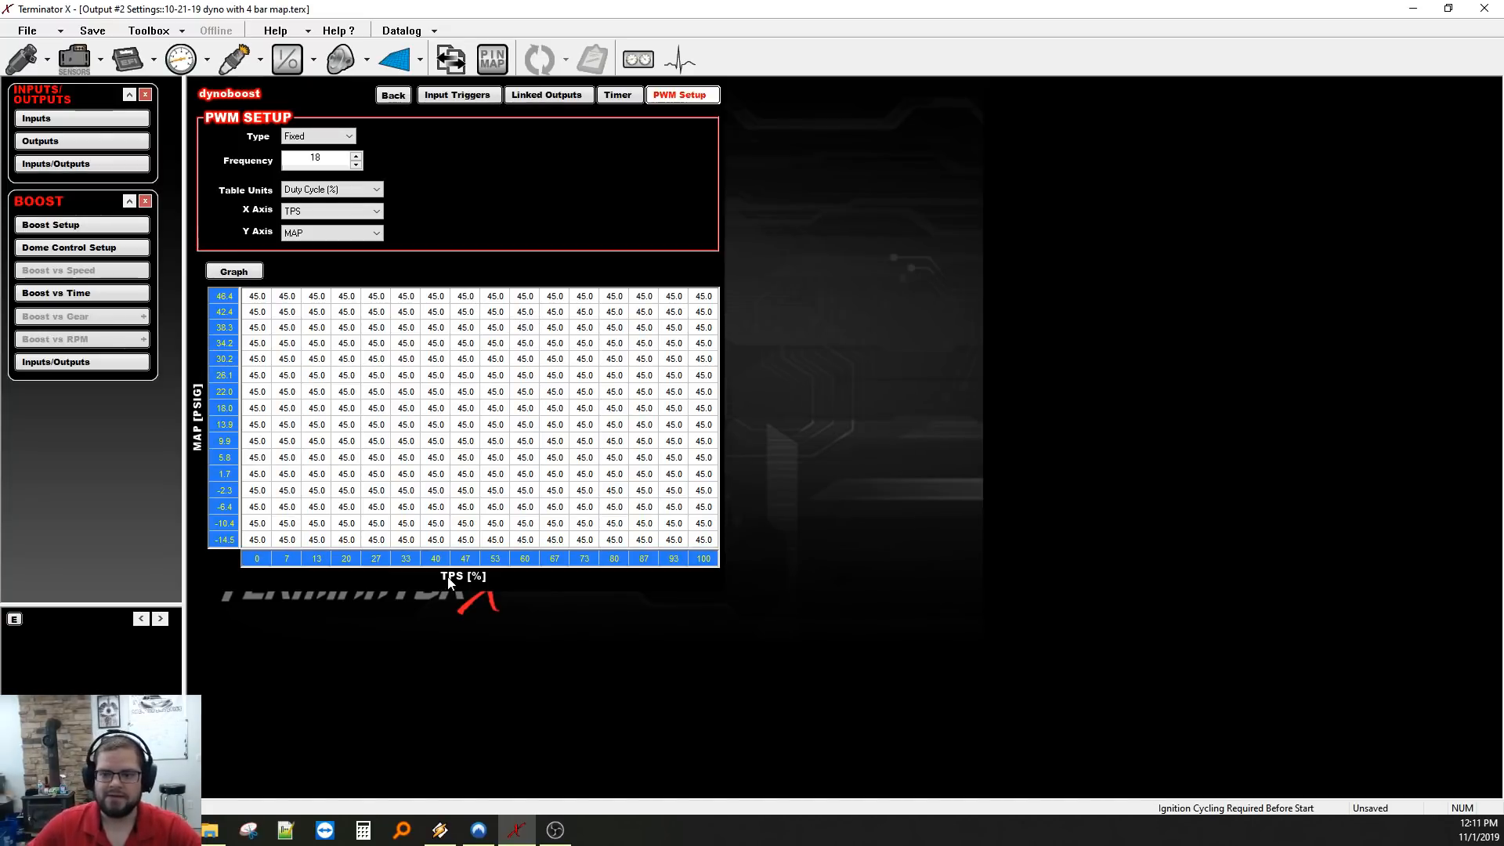
Set the dynoboost duty cycle table's X axis to RPM and its Y axis to TPS.
click(378, 212)
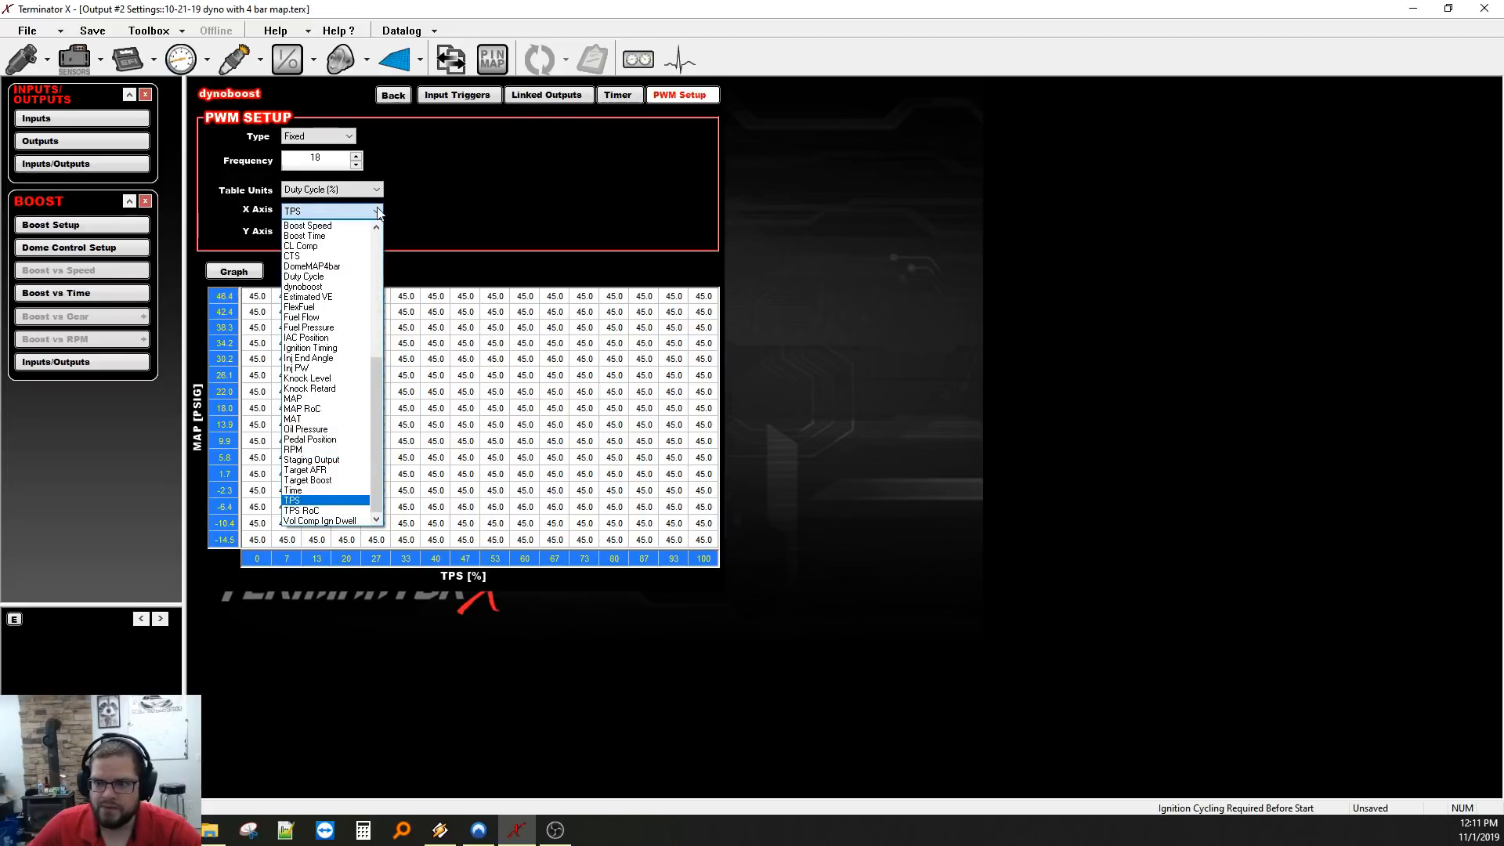
click(378, 211)
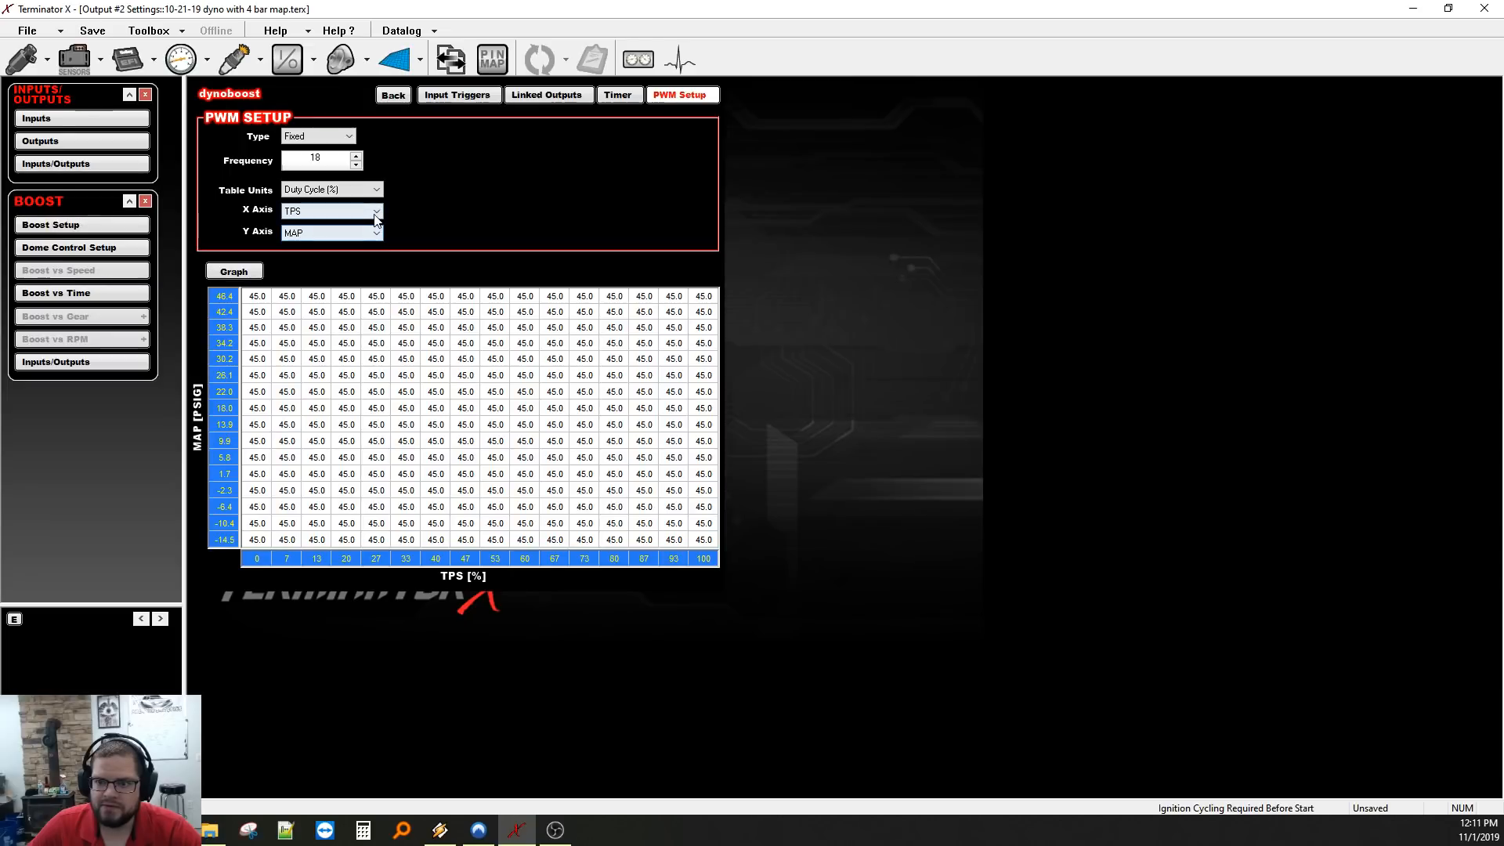
click(376, 214)
key(r)
click(375, 215)
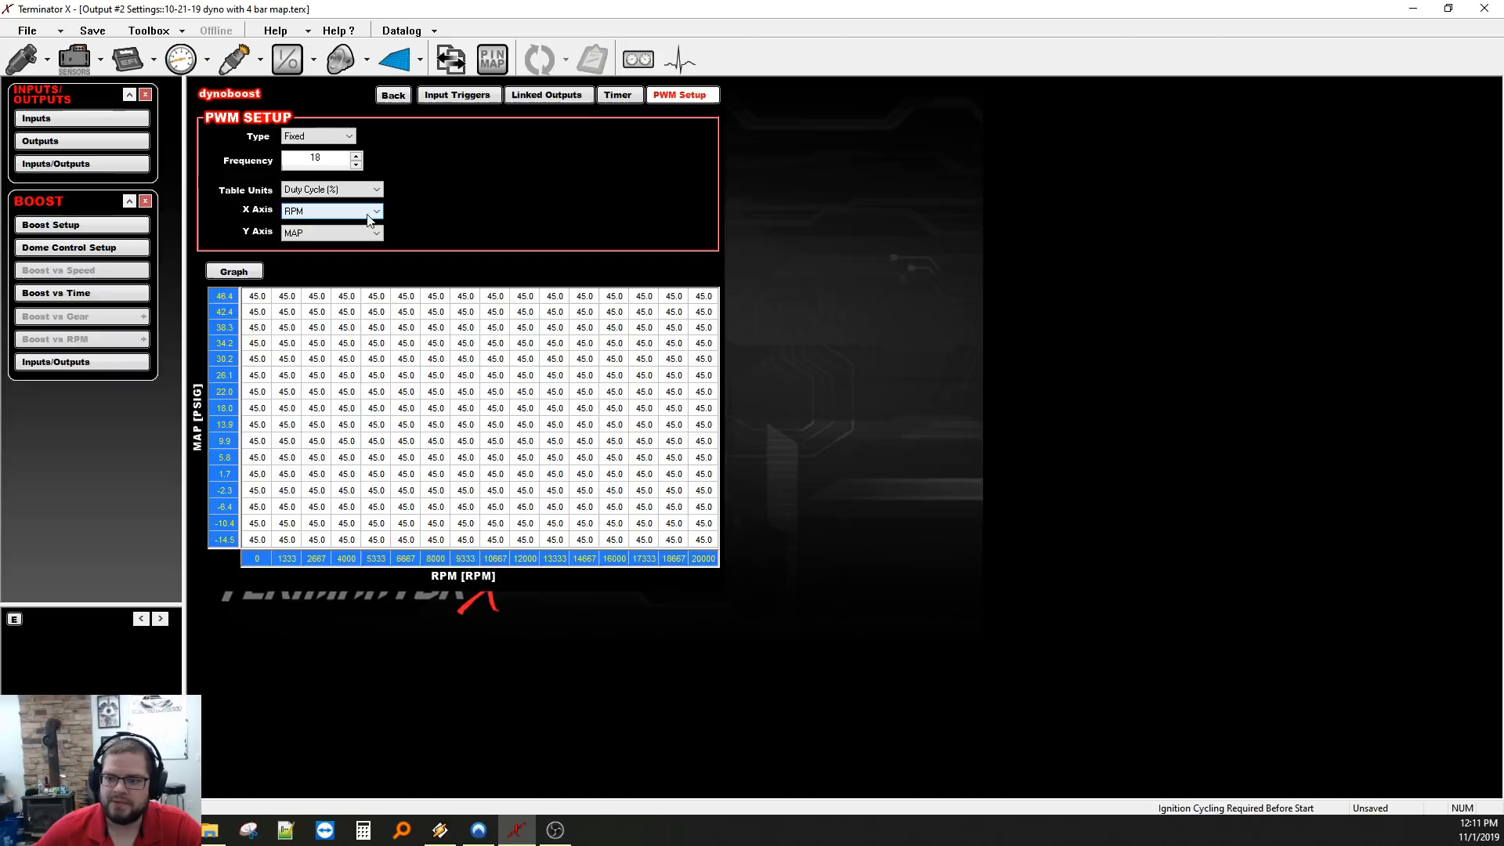
click(366, 233)
key(t)
key(p)
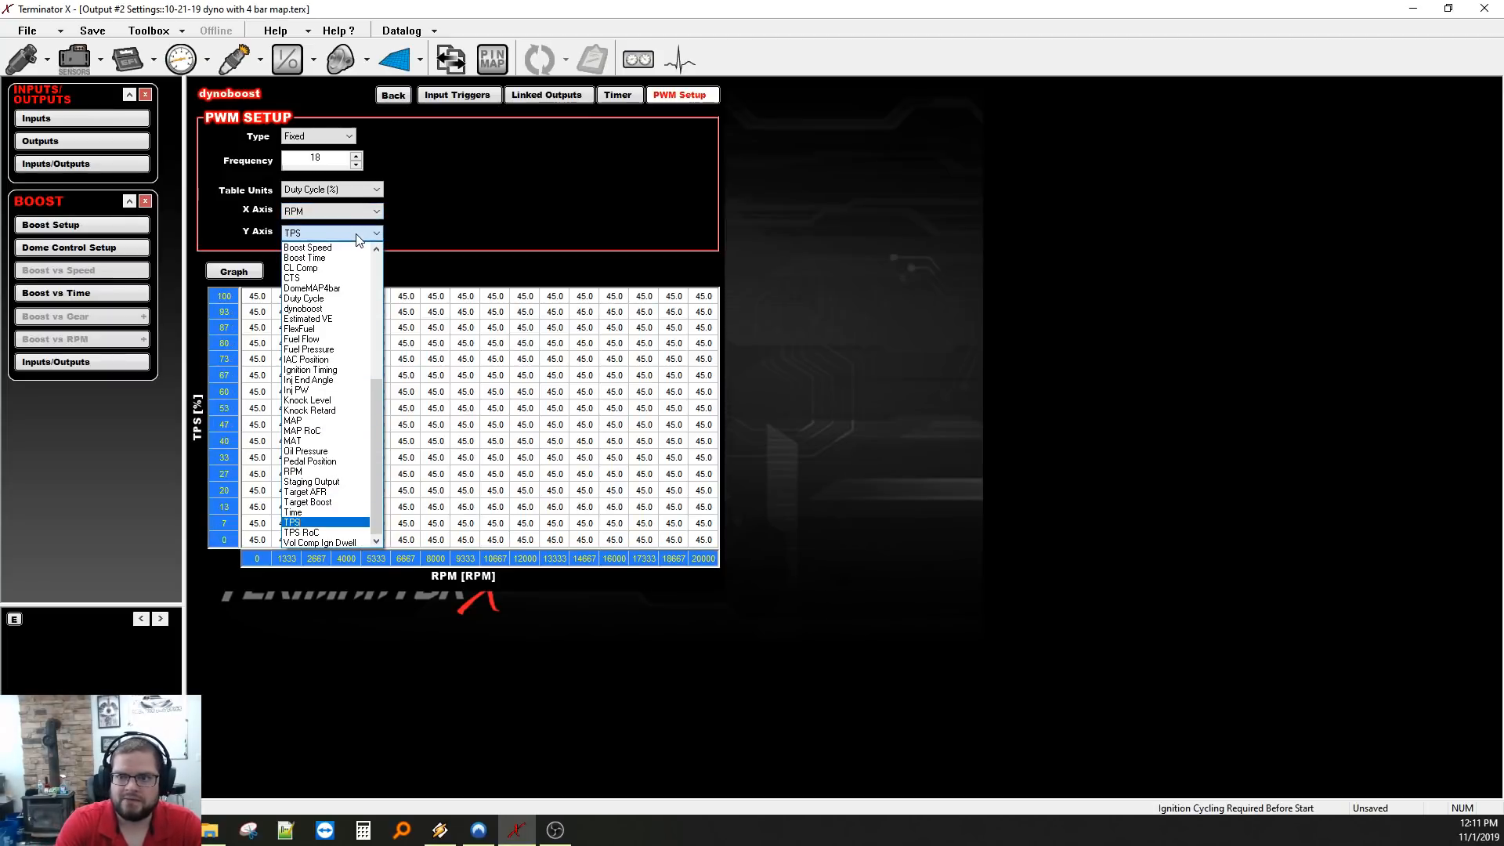
click(357, 238)
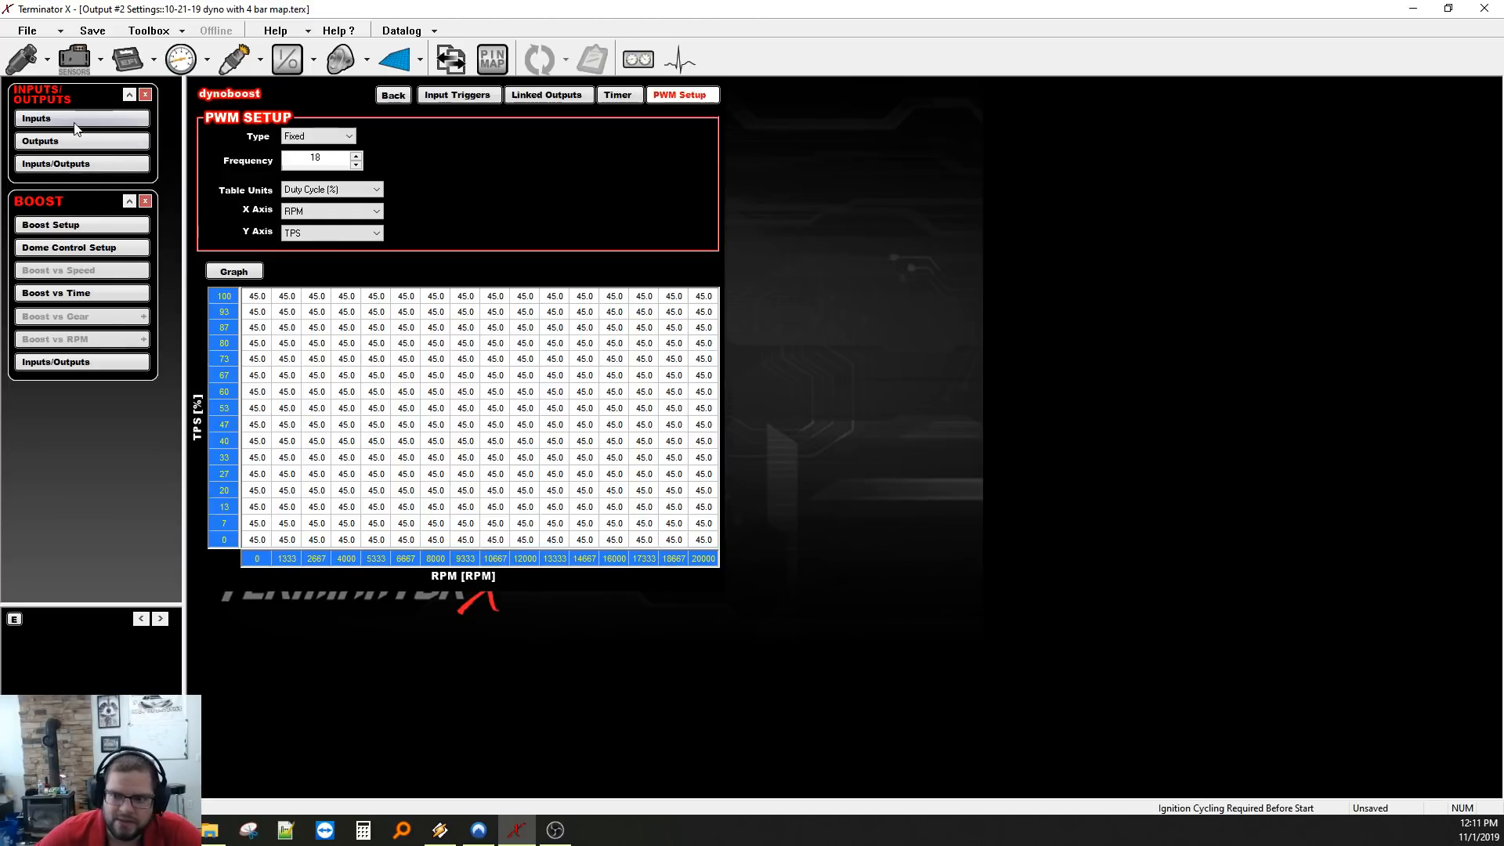
Review the boost setup's launch and scramble options and the Boost vs Time dome pressure curve, and close the boost settings.
click(338, 59)
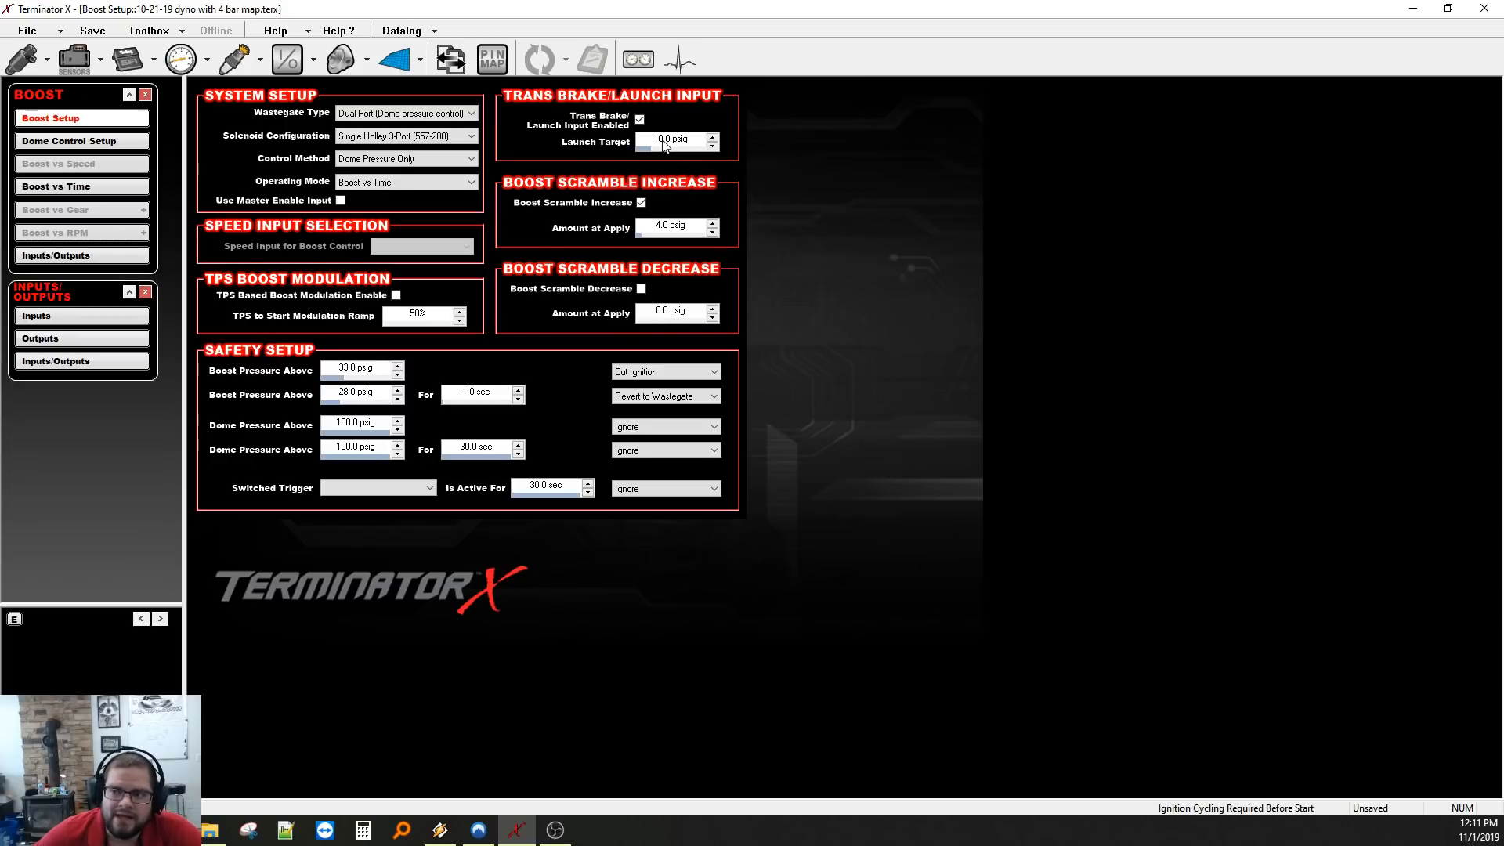
click(118, 188)
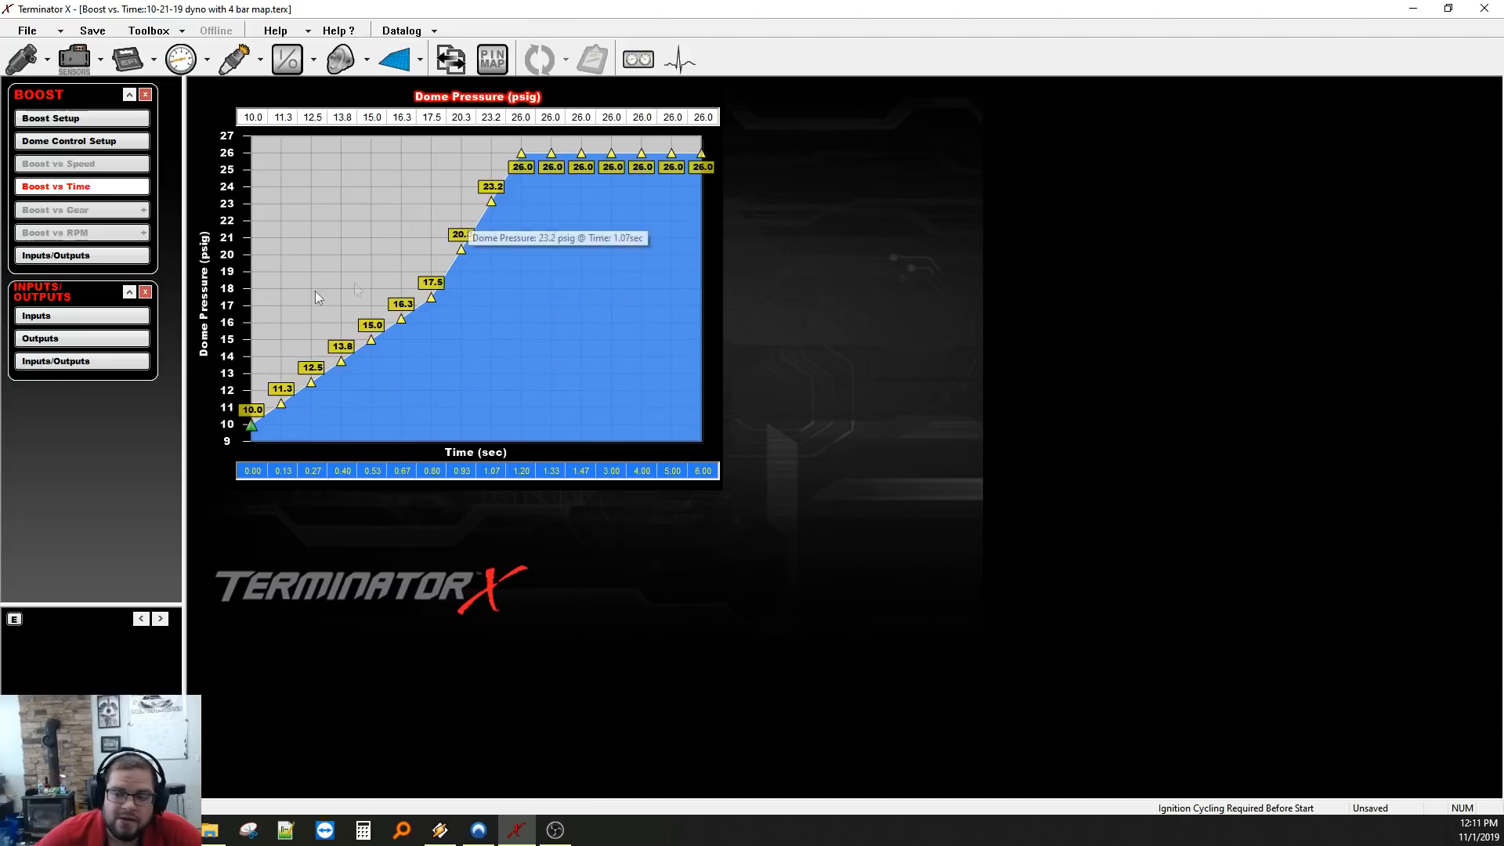
click(344, 61)
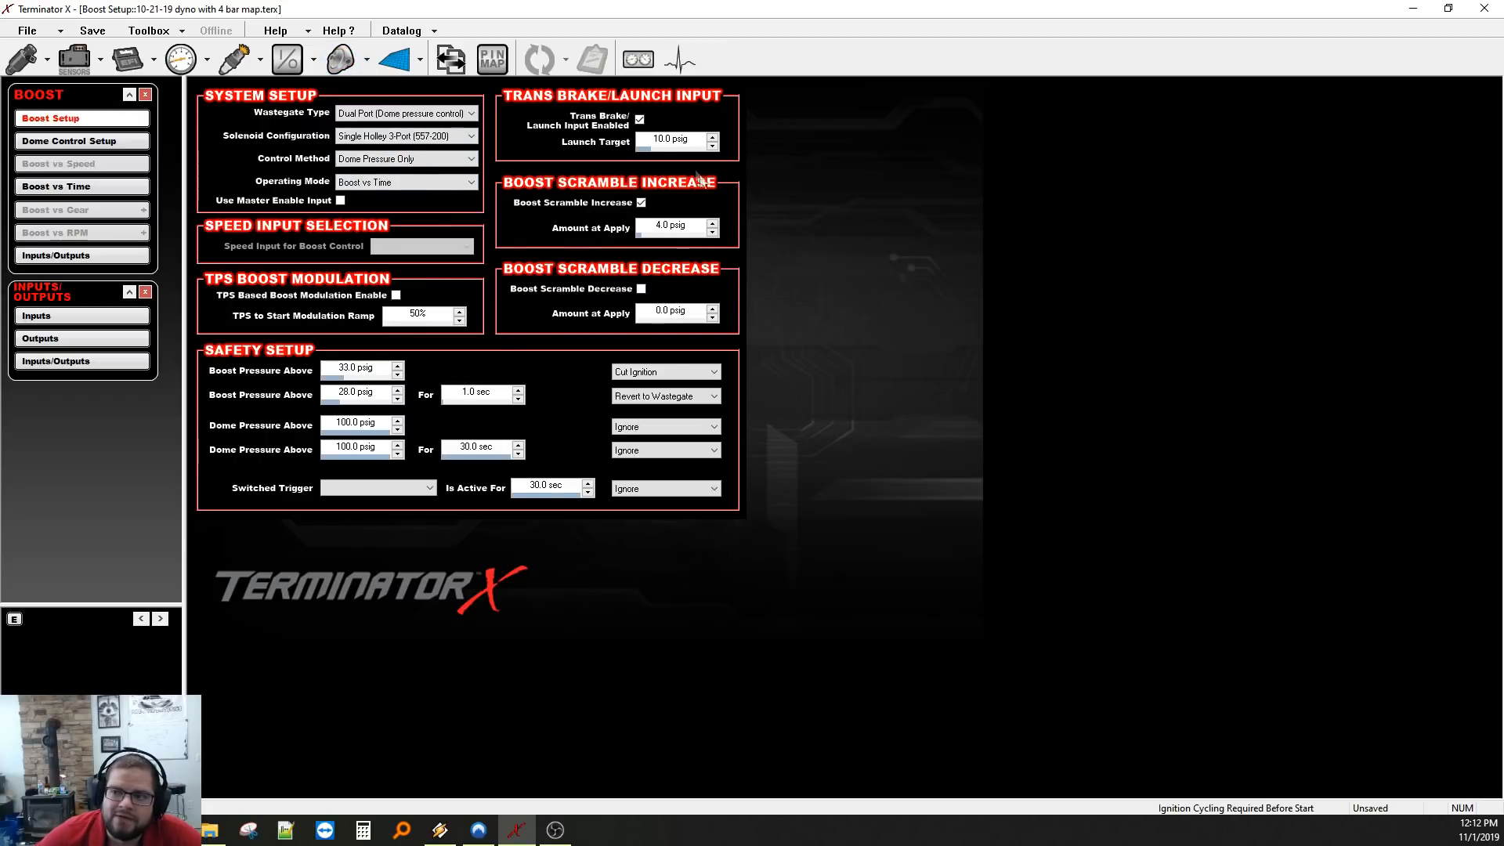
click(145, 94)
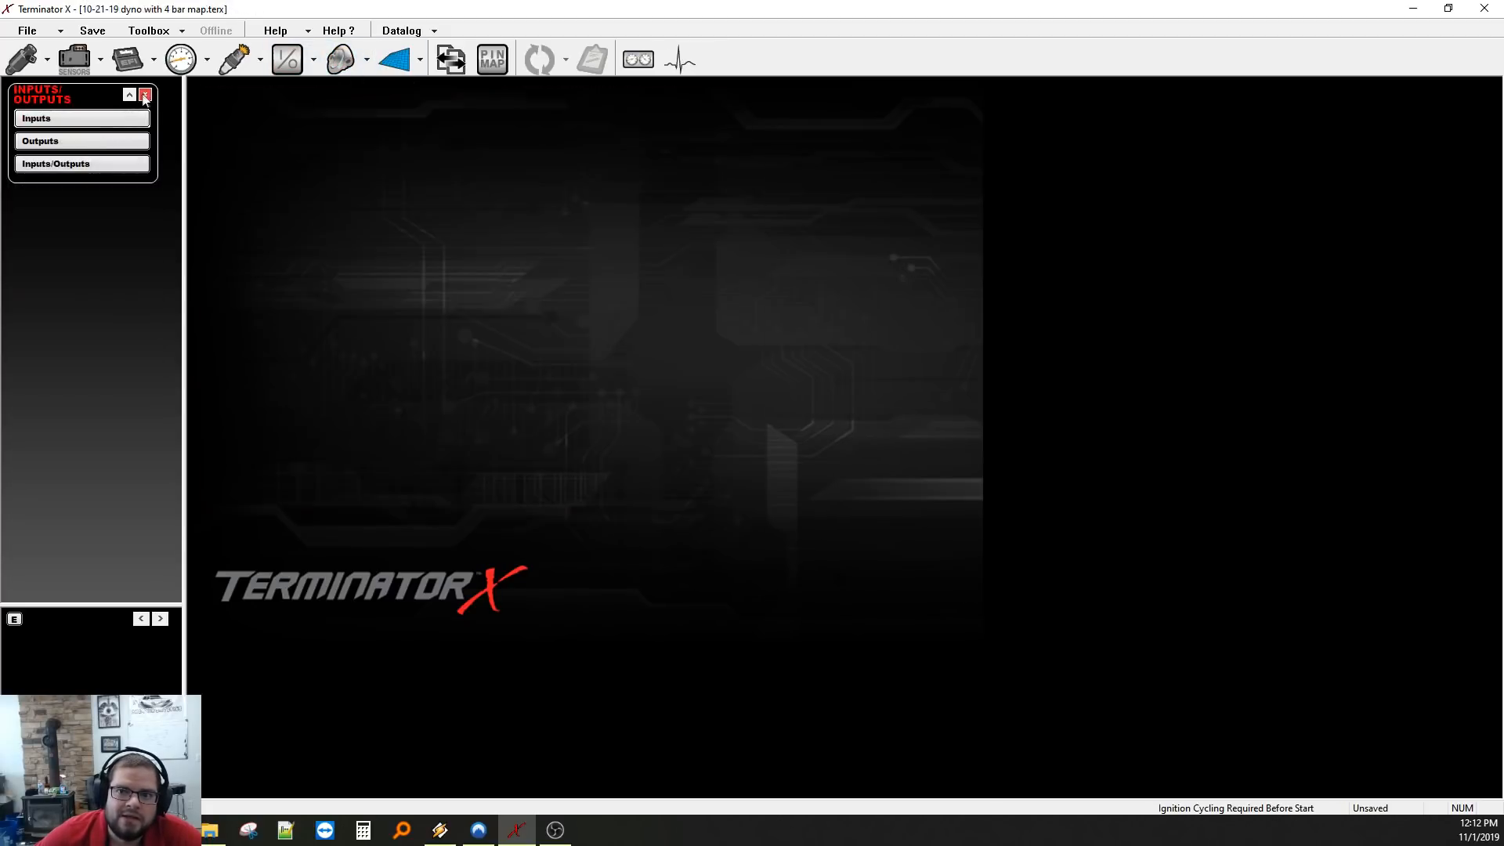
Open the dynoboost output's PWM setup and set the last RPM axis value of the duty cycle table to 8000.
click(124, 149)
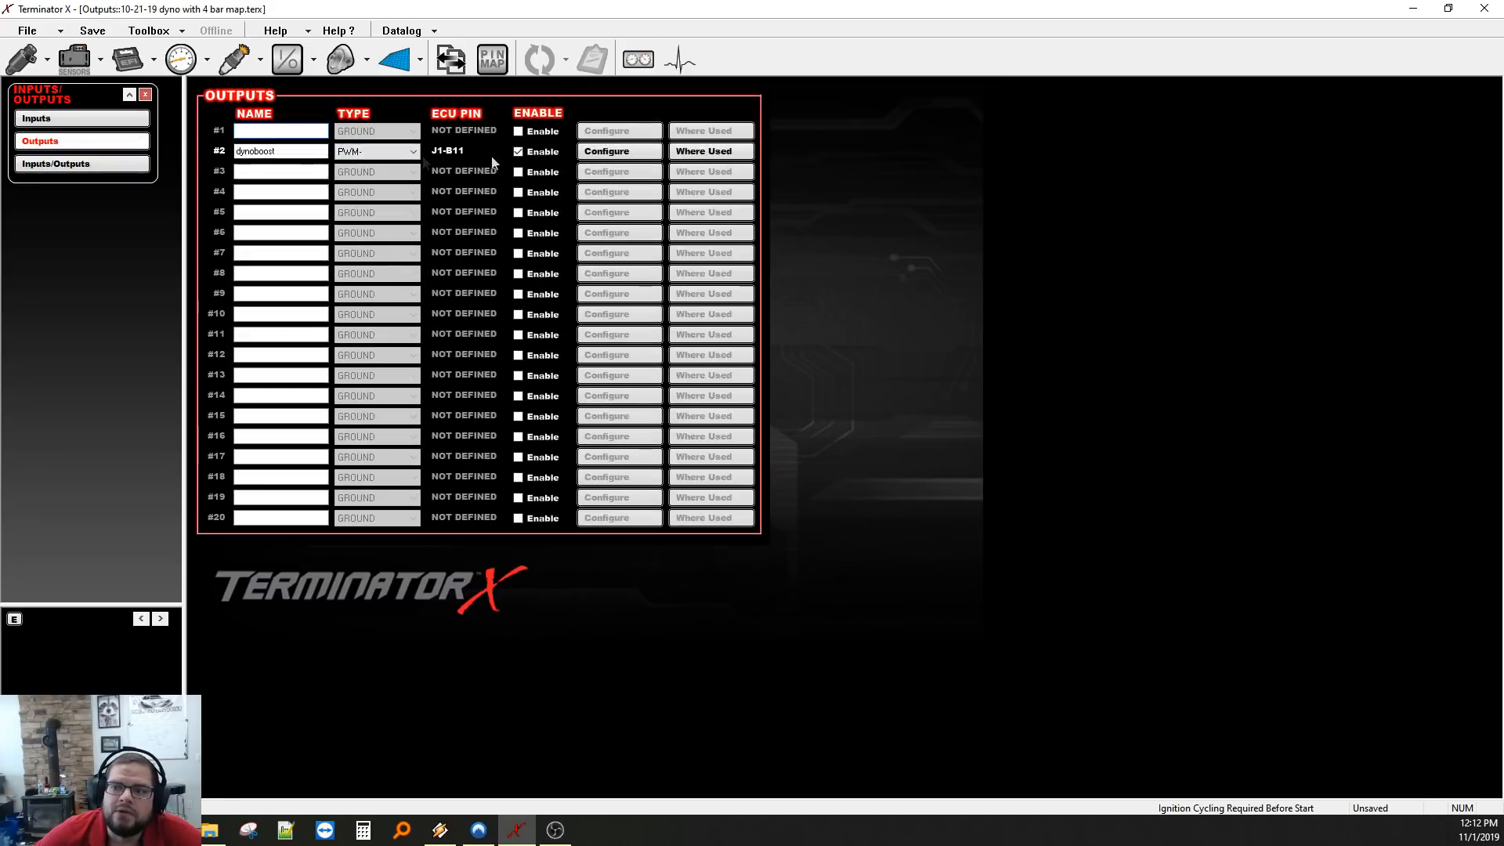
click(680, 94)
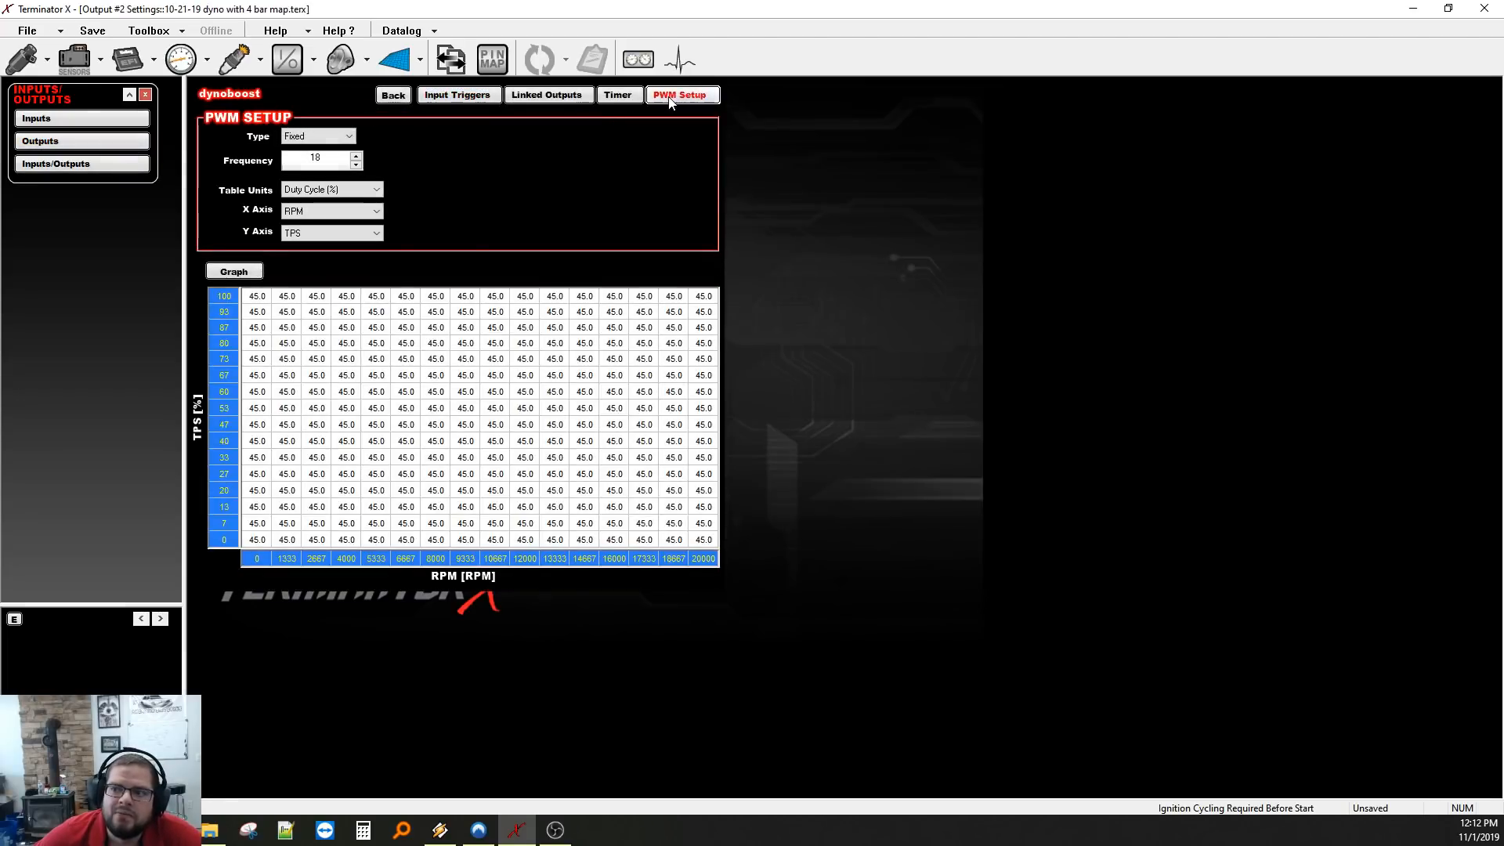
click(703, 561)
text(800)
key(Return)
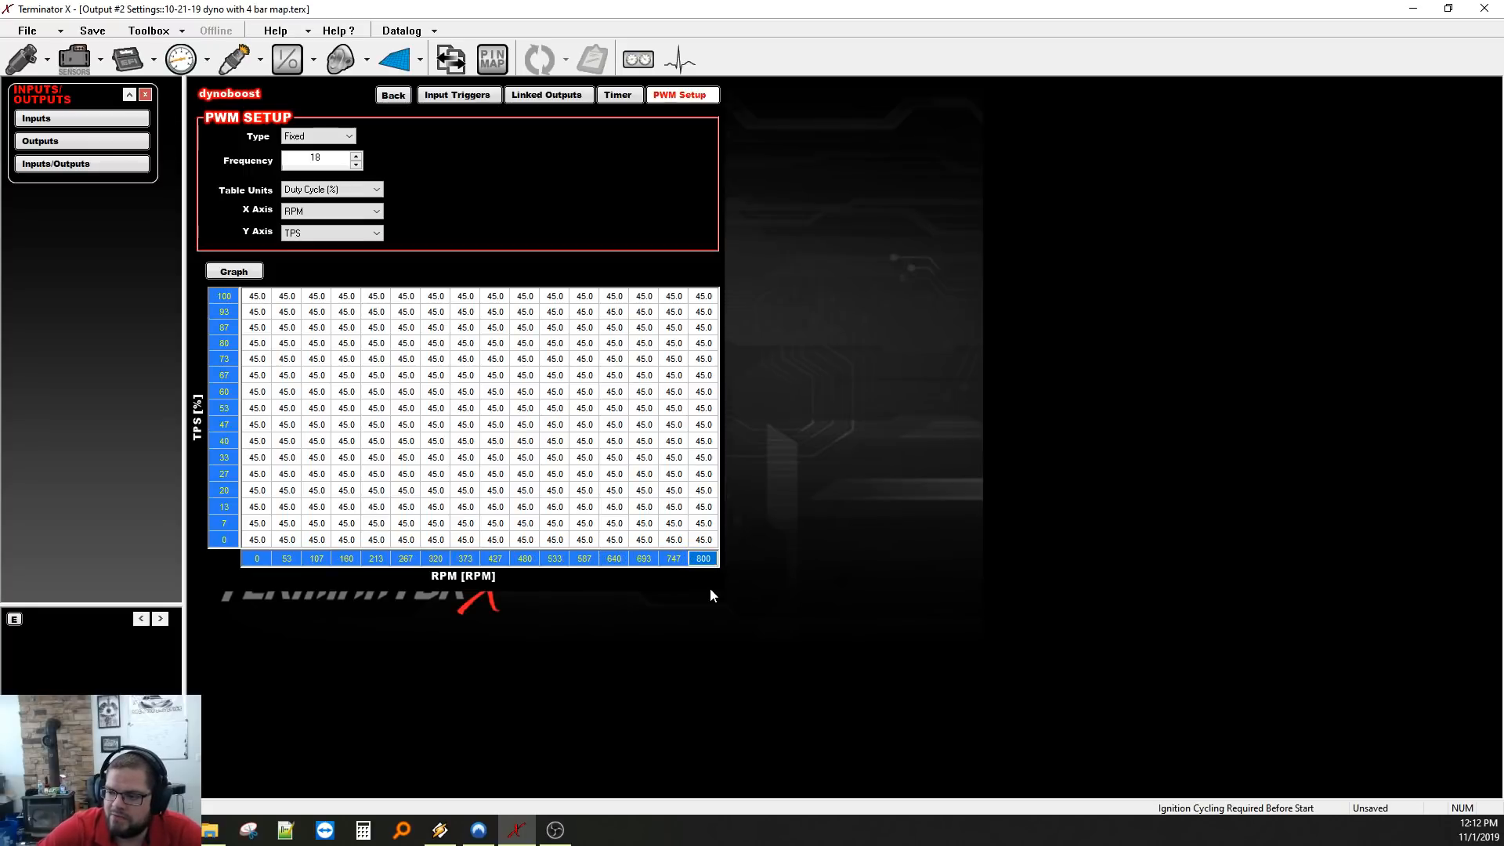
double_click(710, 562)
key(Return)
double_click(709, 561)
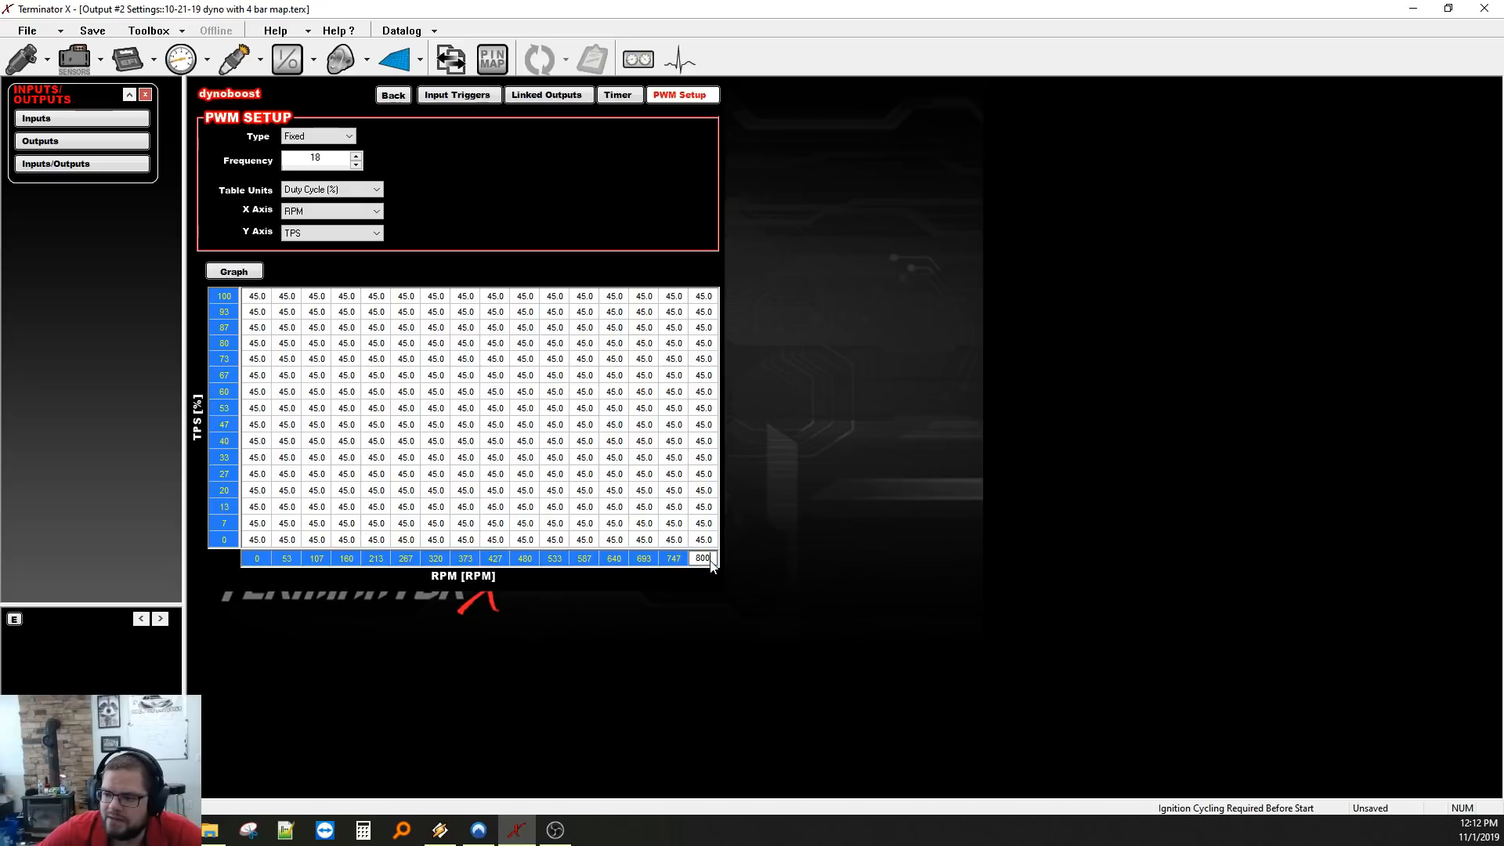
text(0)
Fill the RPM axis with evenly spaced values from 0 to 8000.
click(266, 561)
mouse_move(267, 563)
mouse_down()
mouse_move(710, 563)
mouse_move(459, 576)
mouse_move(254, 562)
mouse_up()
right_click(254, 560)
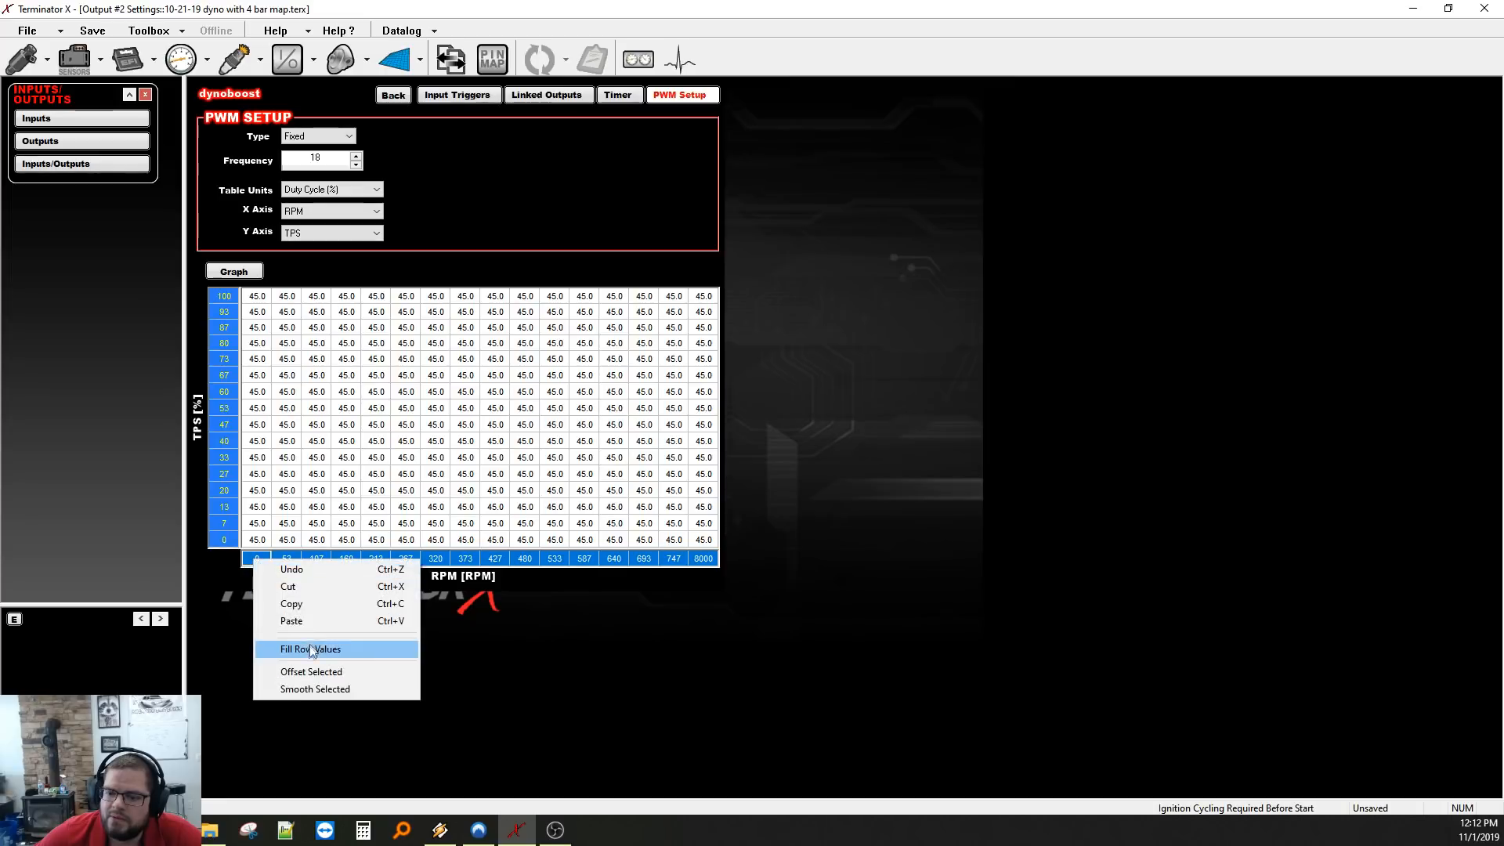
click(364, 644)
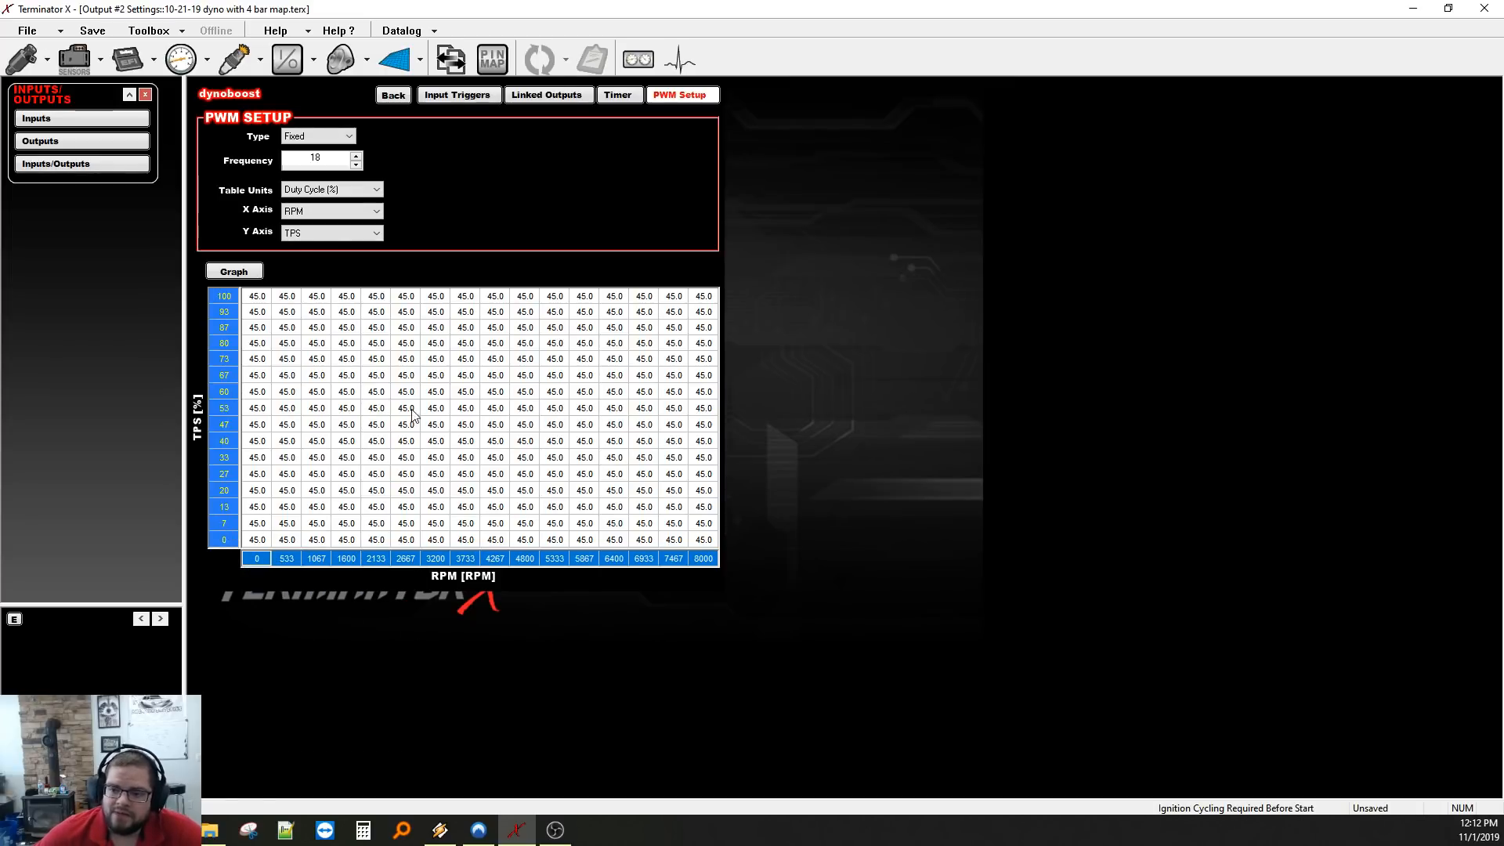
Open the datalog "006 - 45duty something broke.dl", examine the Boost channels during the full-throttle pull, and close it.
click(411, 31)
click(419, 52)
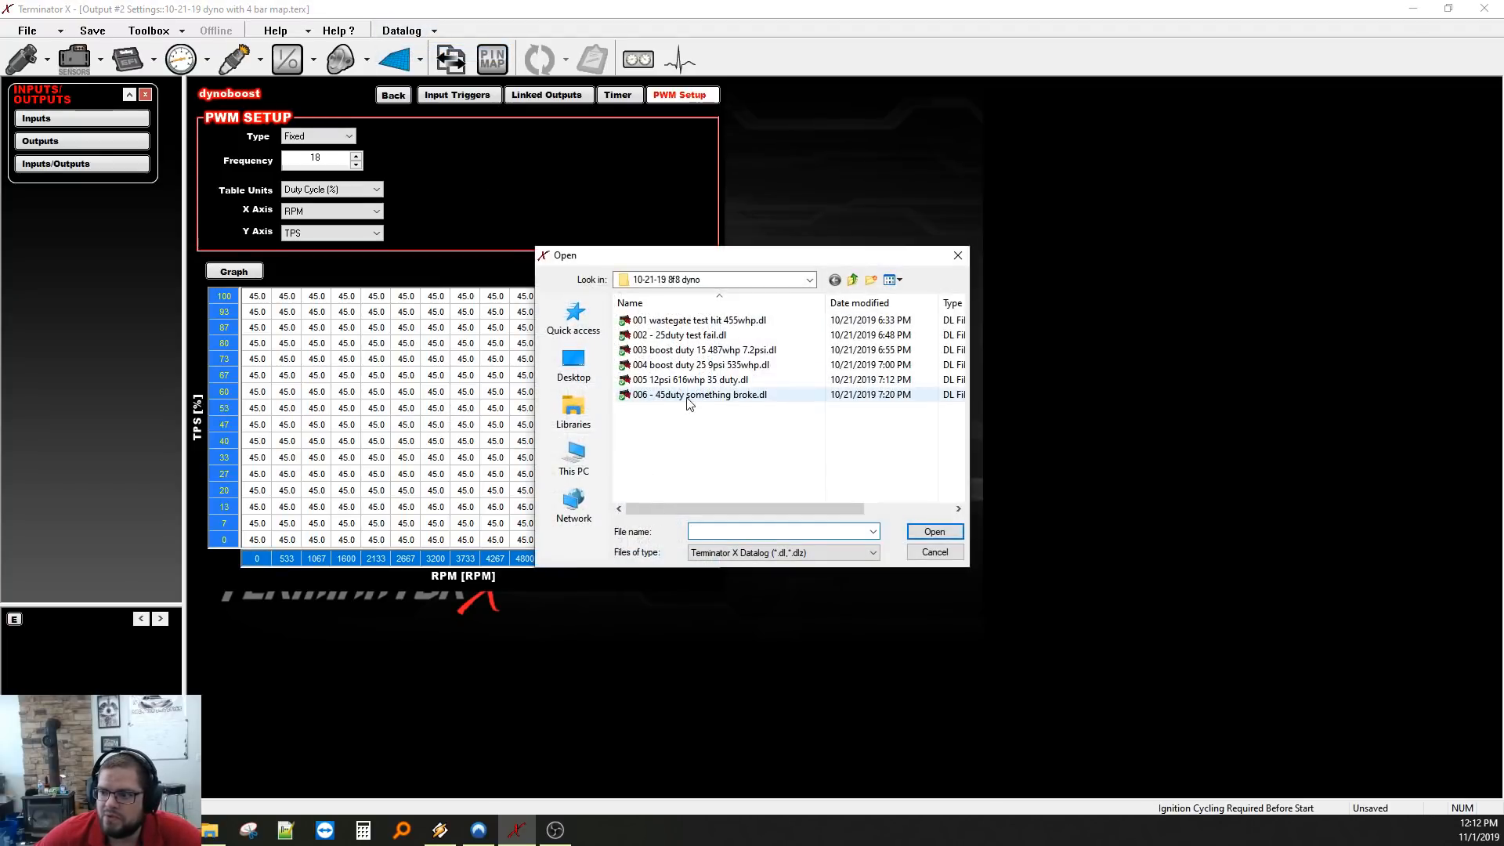
double_click(679, 396)
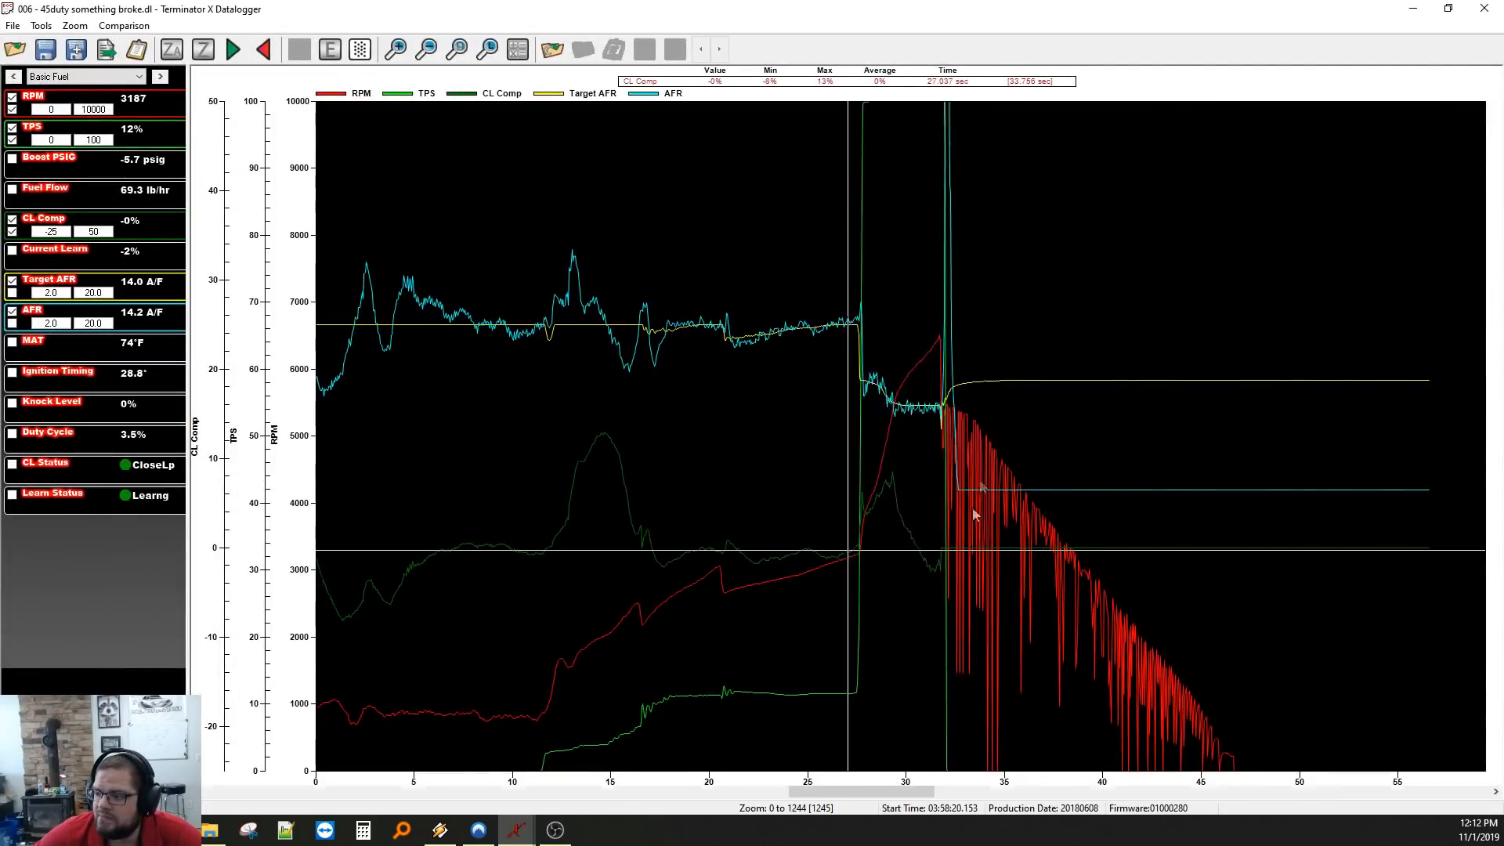
drag(848, 505, 980, 482)
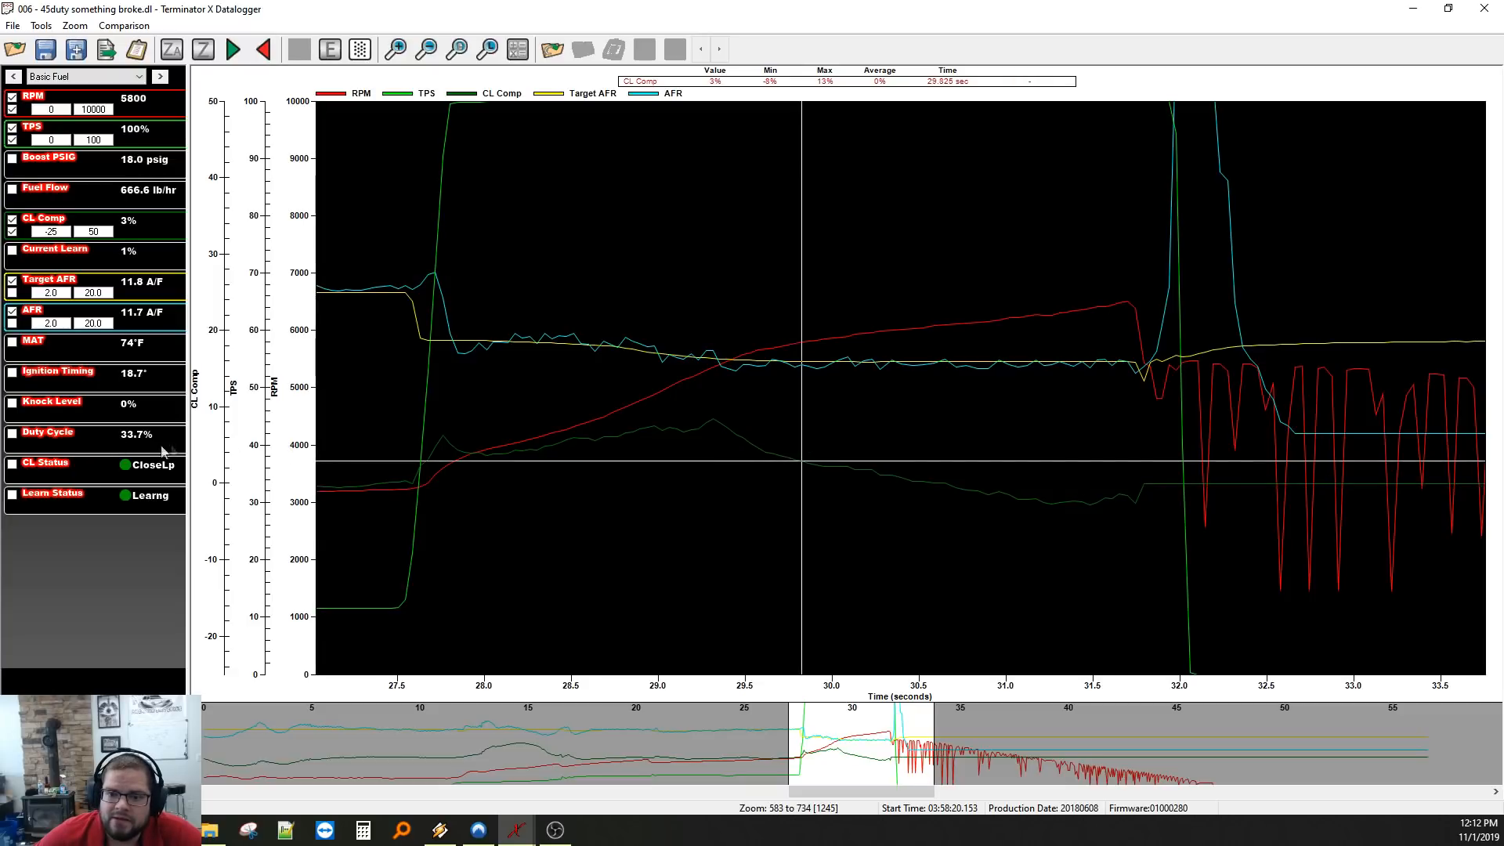
click(139, 76)
click(55, 100)
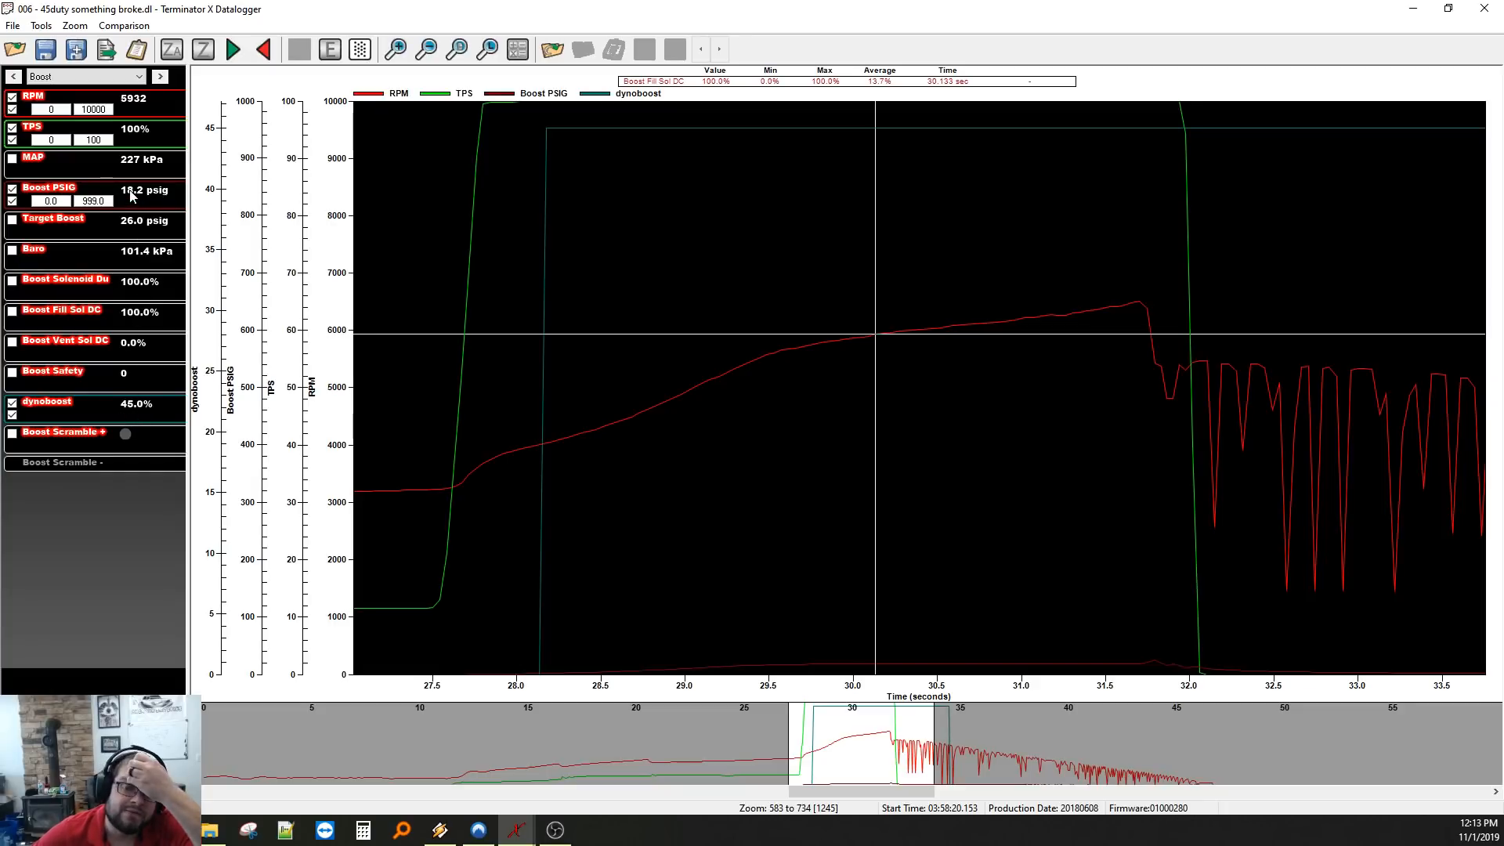
click(1484, 9)
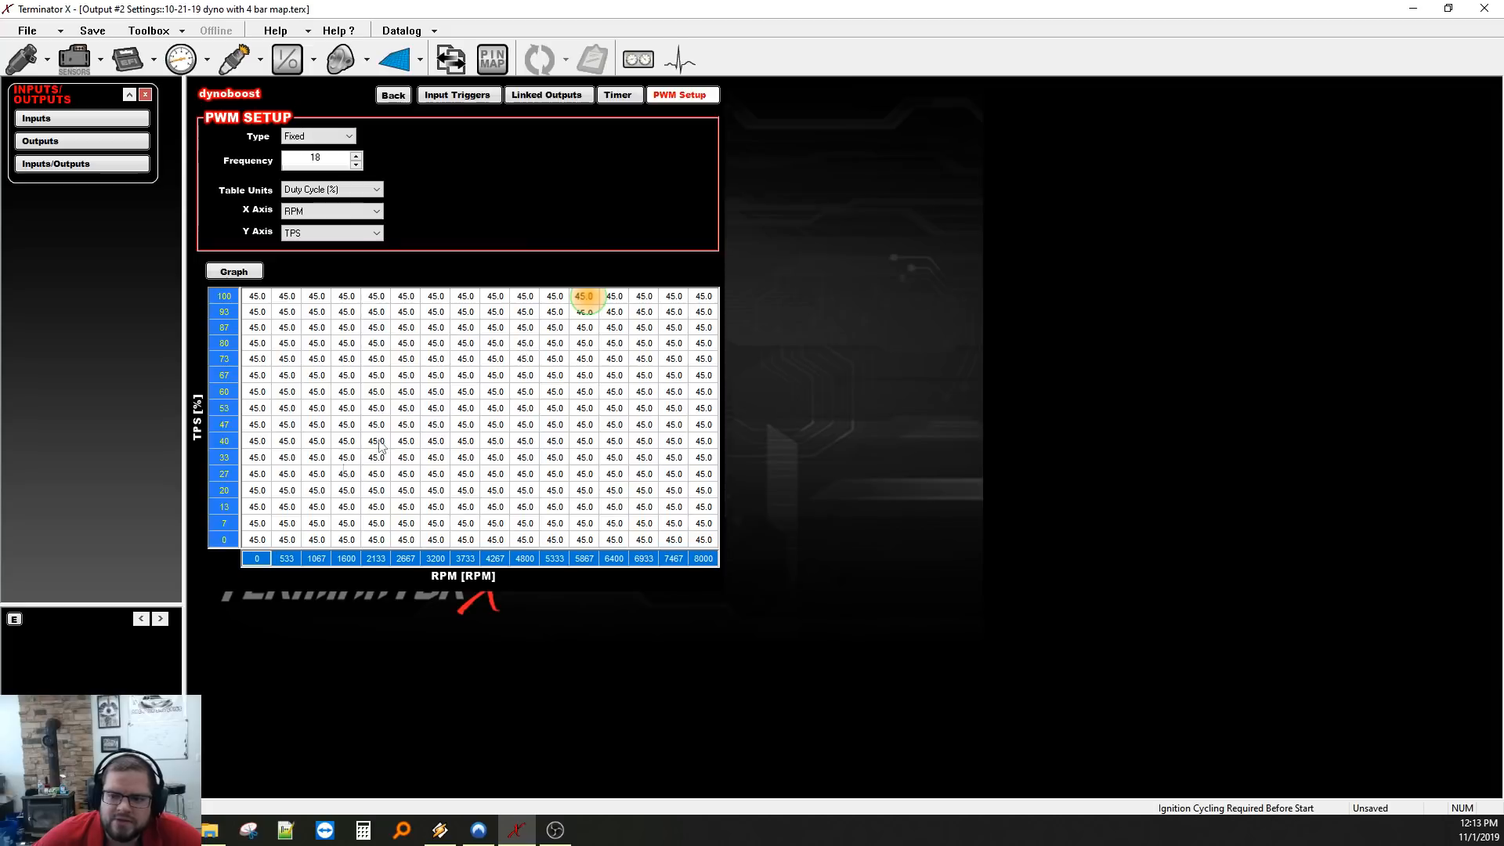
click(401, 30)
click(427, 50)
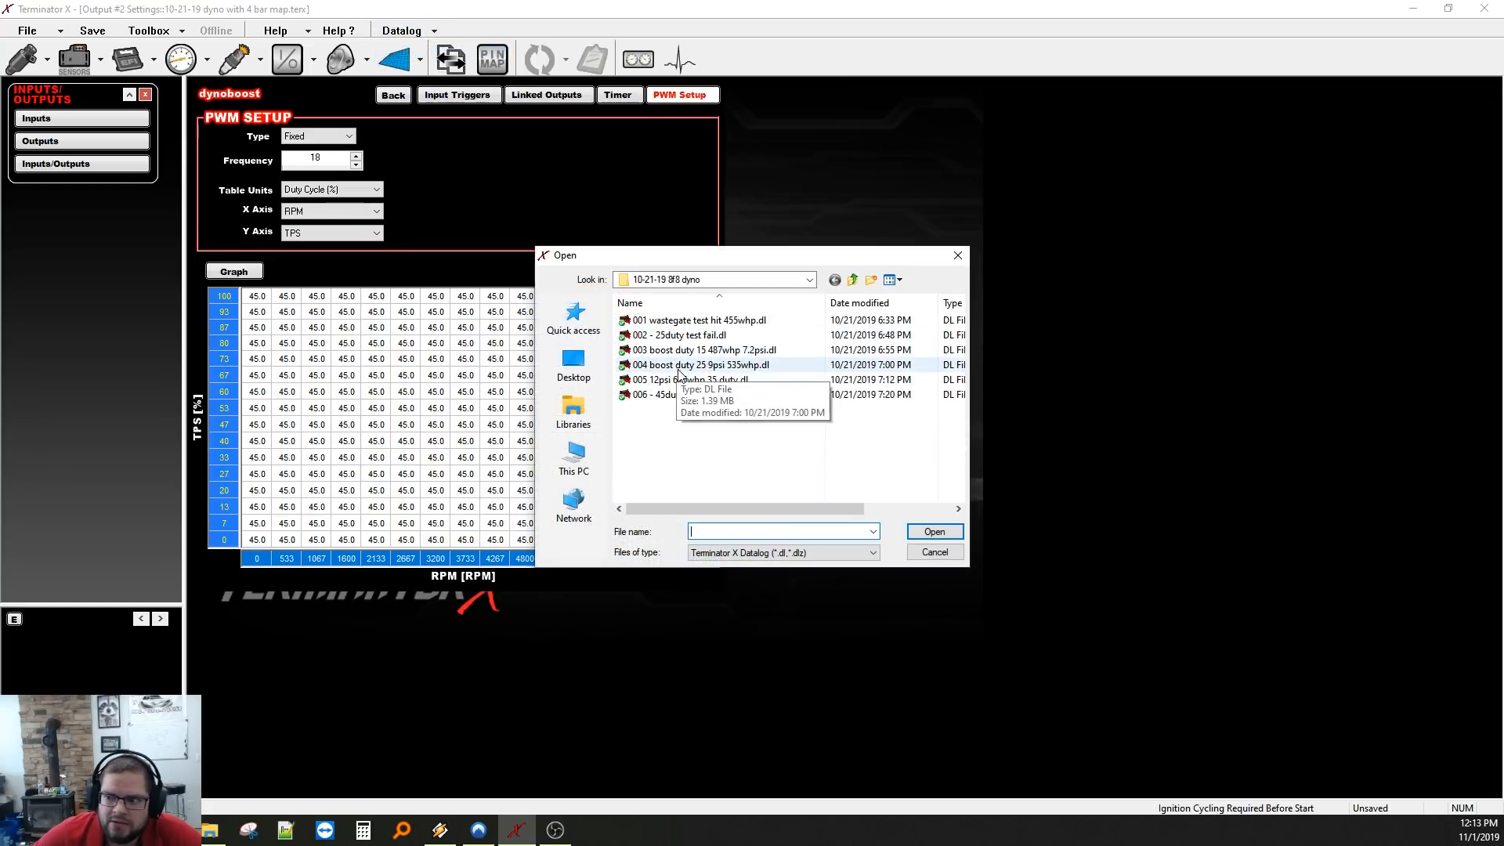
double_click(701, 367)
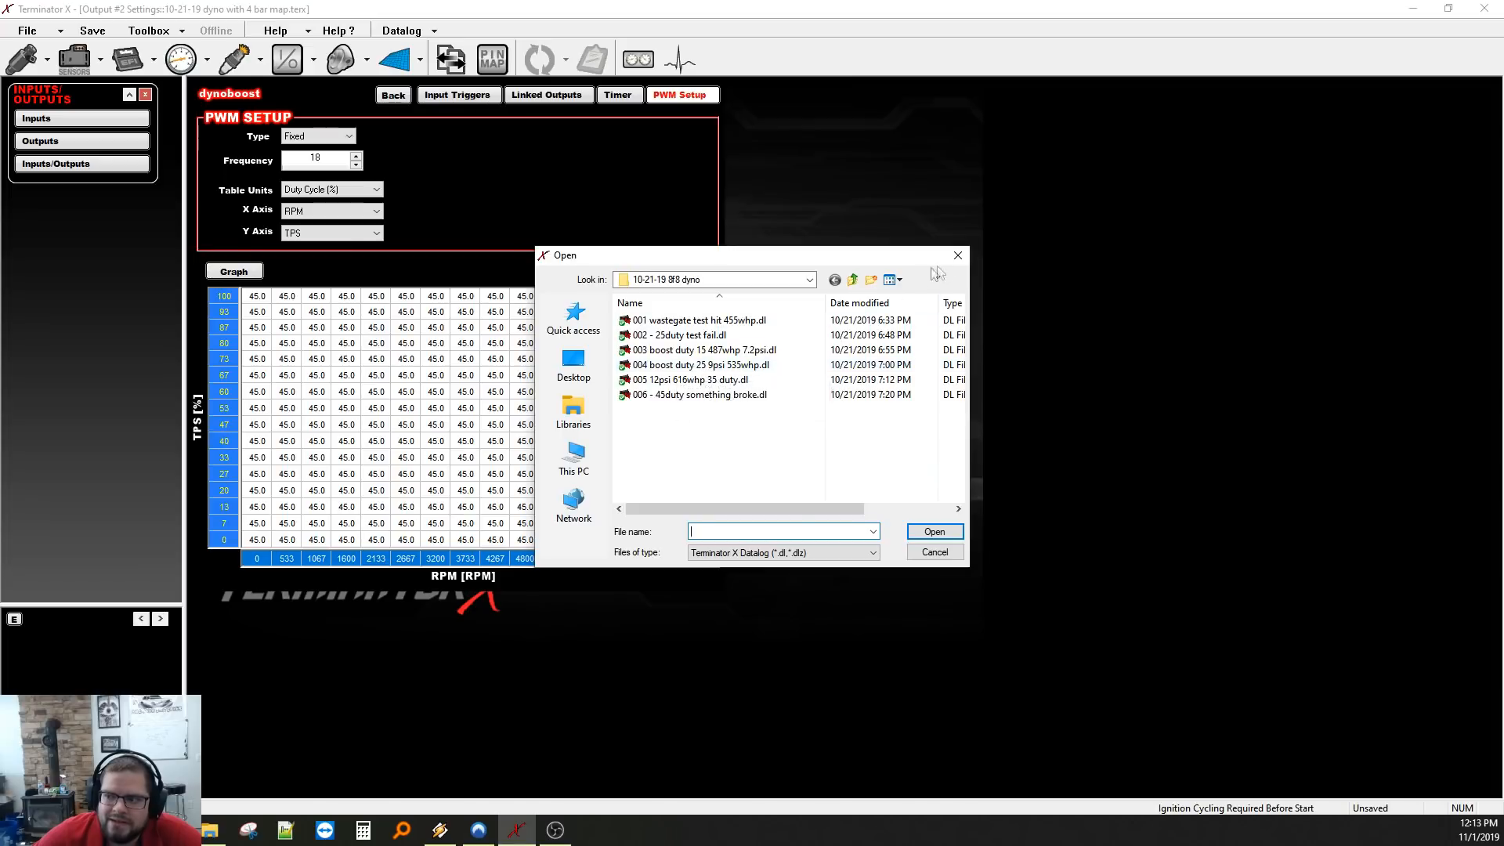
Set the duty cycle to 25% for all TPS rows in the columns from 0 to 3200 RPM.
drag(436, 540, 270, 303)
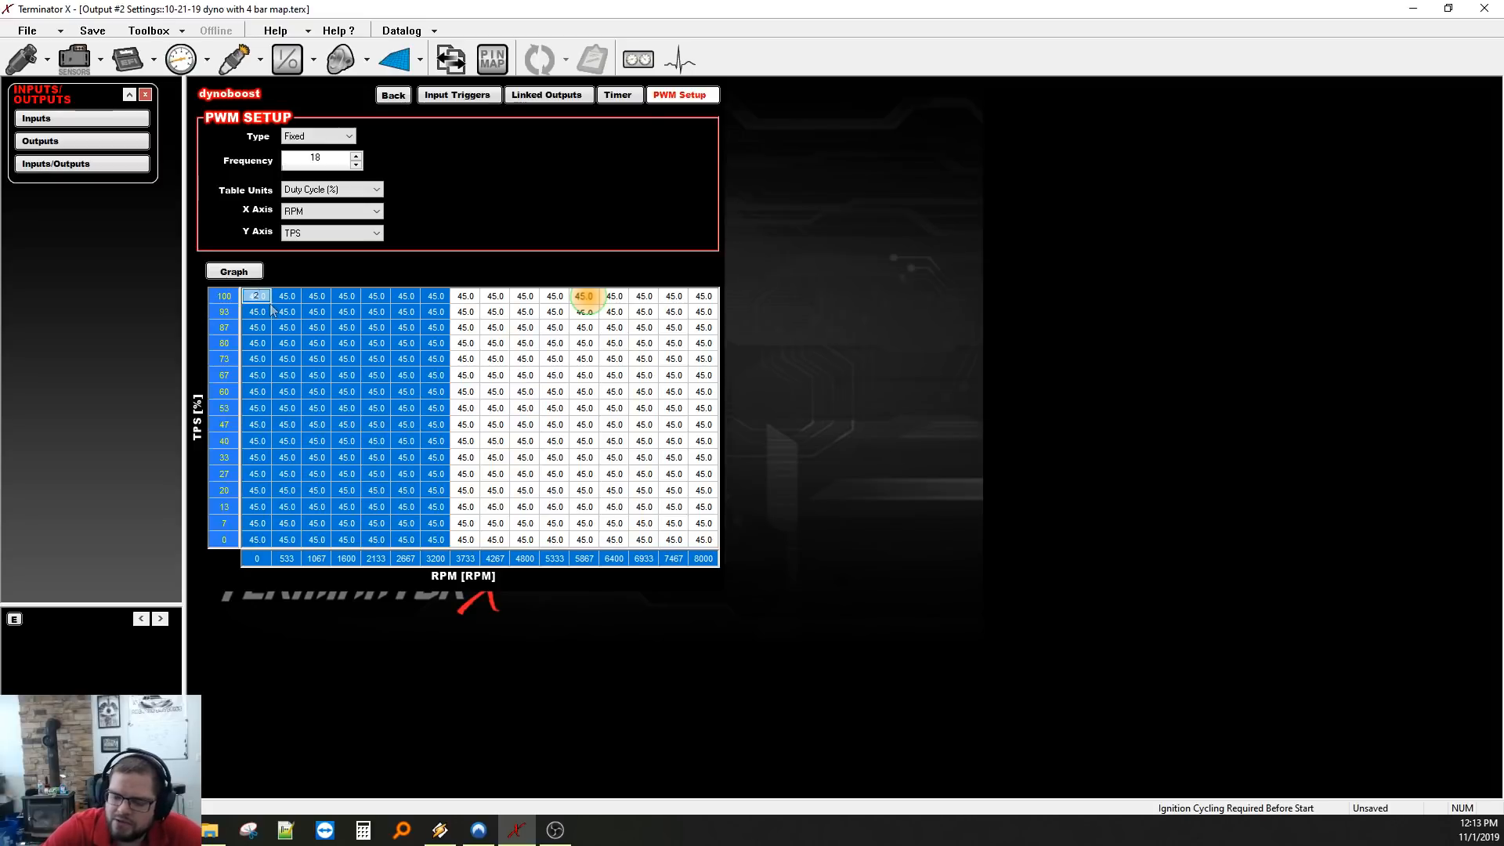
text(25)
key(Return)
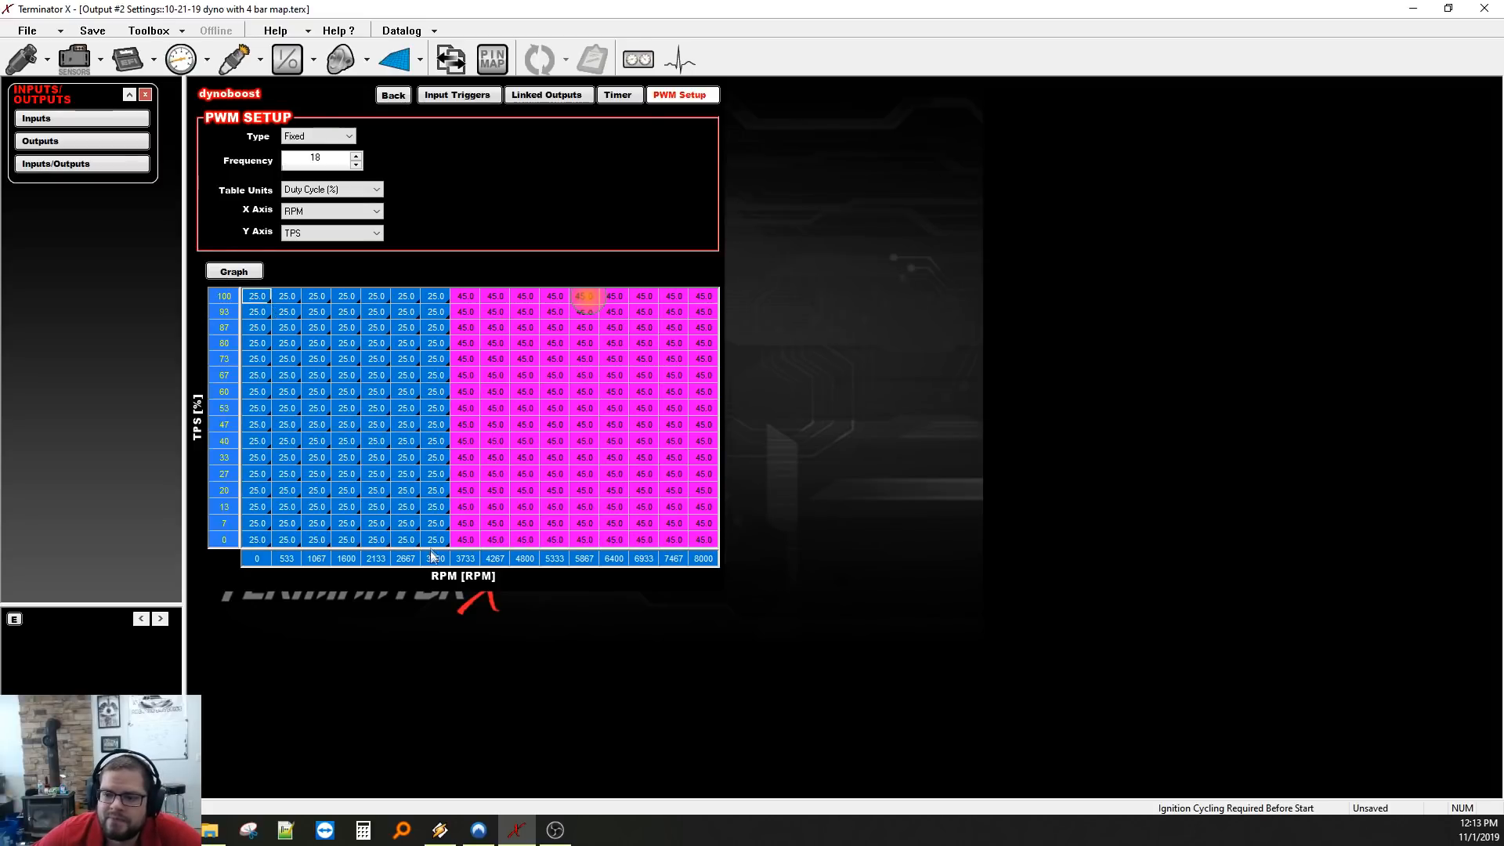
click(466, 560)
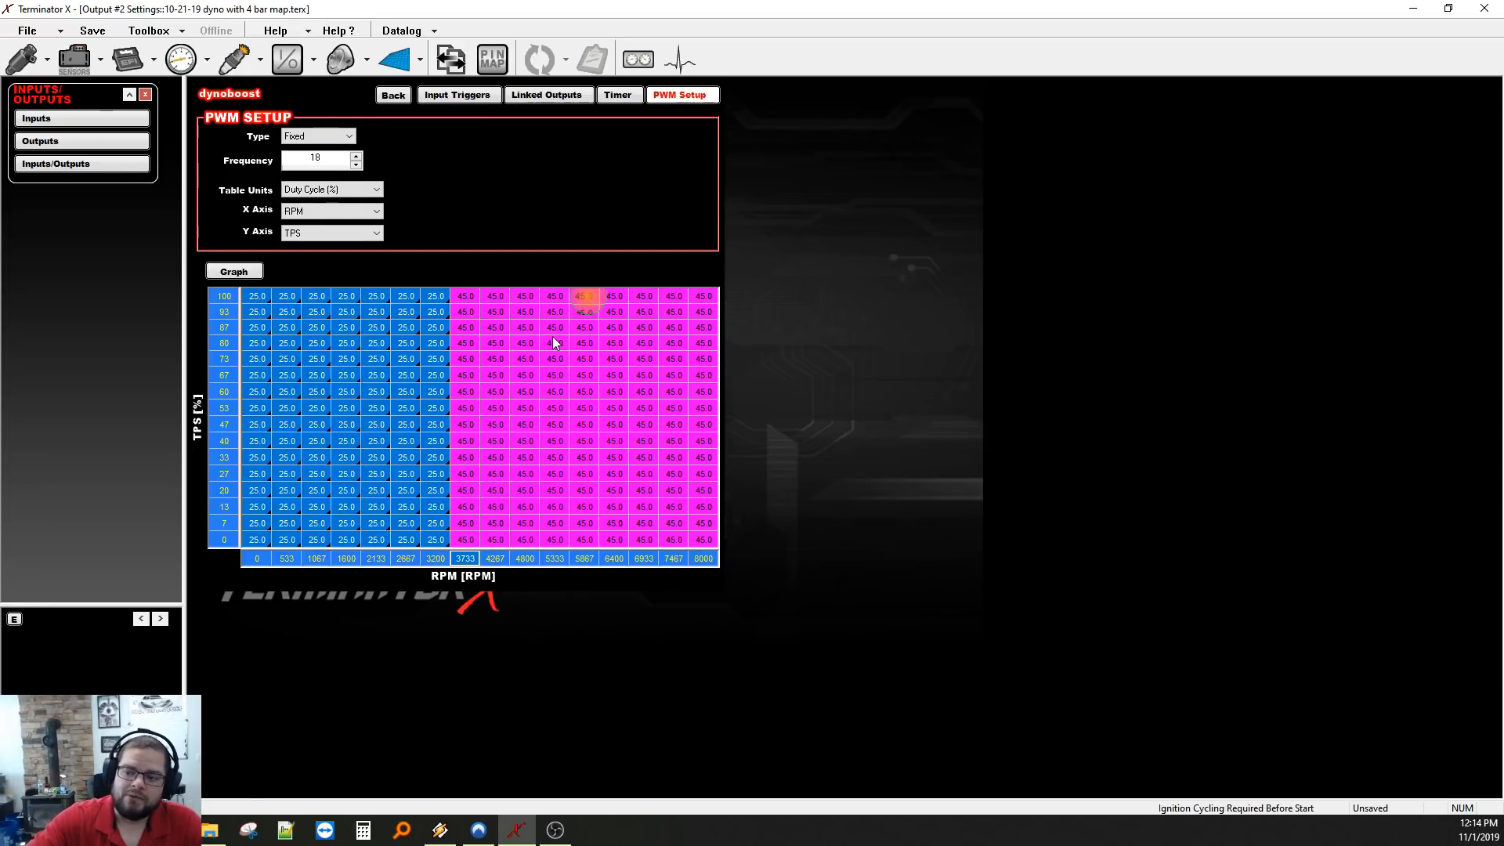
click(525, 359)
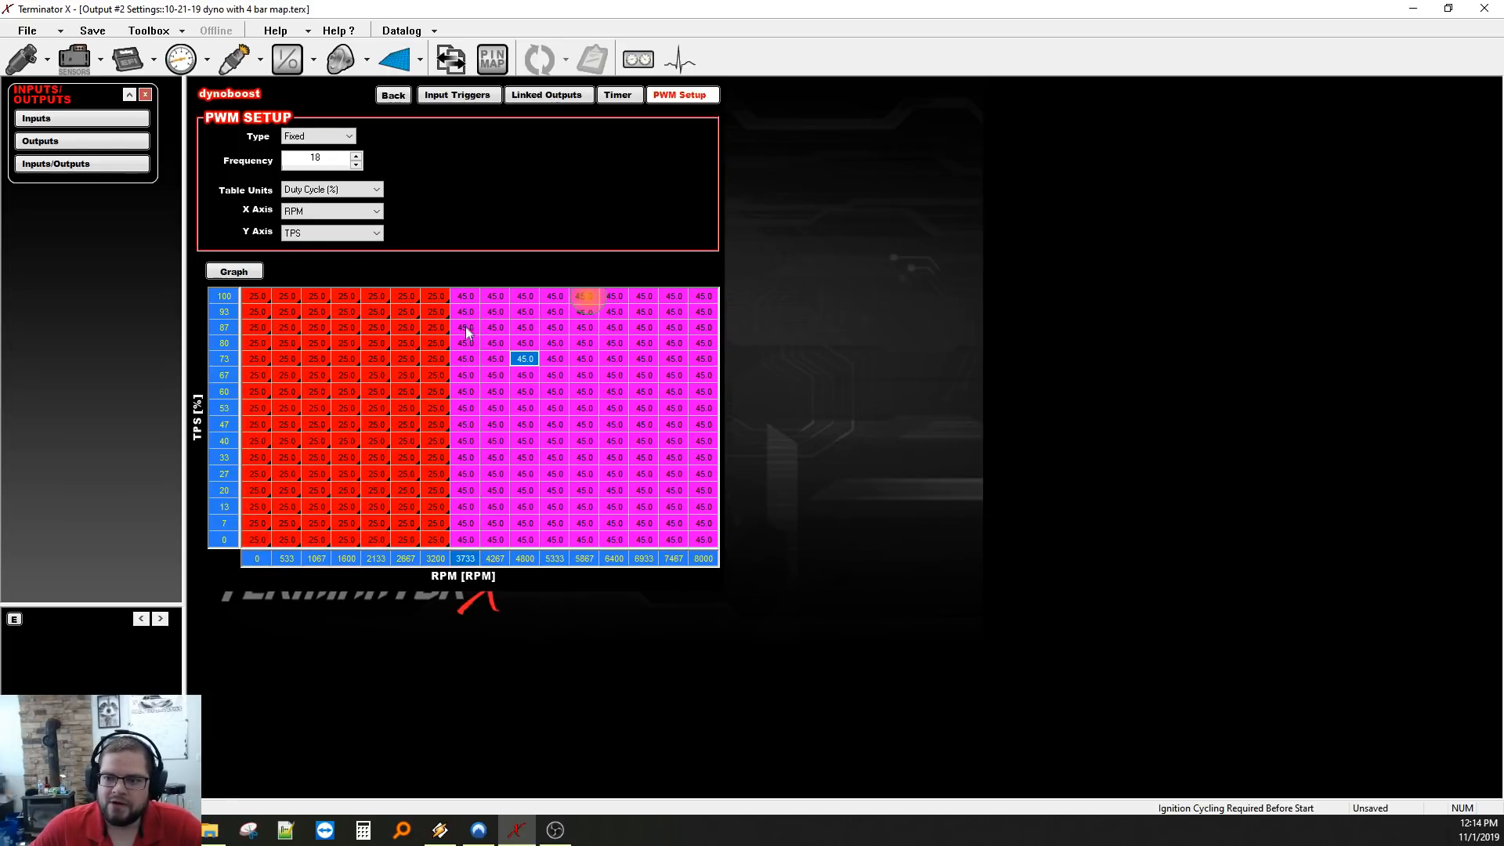
Set the 0% TPS cells from 3733 to 8000 RPM to 0 and interpolate those columns up to 87% TPS.
drag(465, 540, 704, 546)
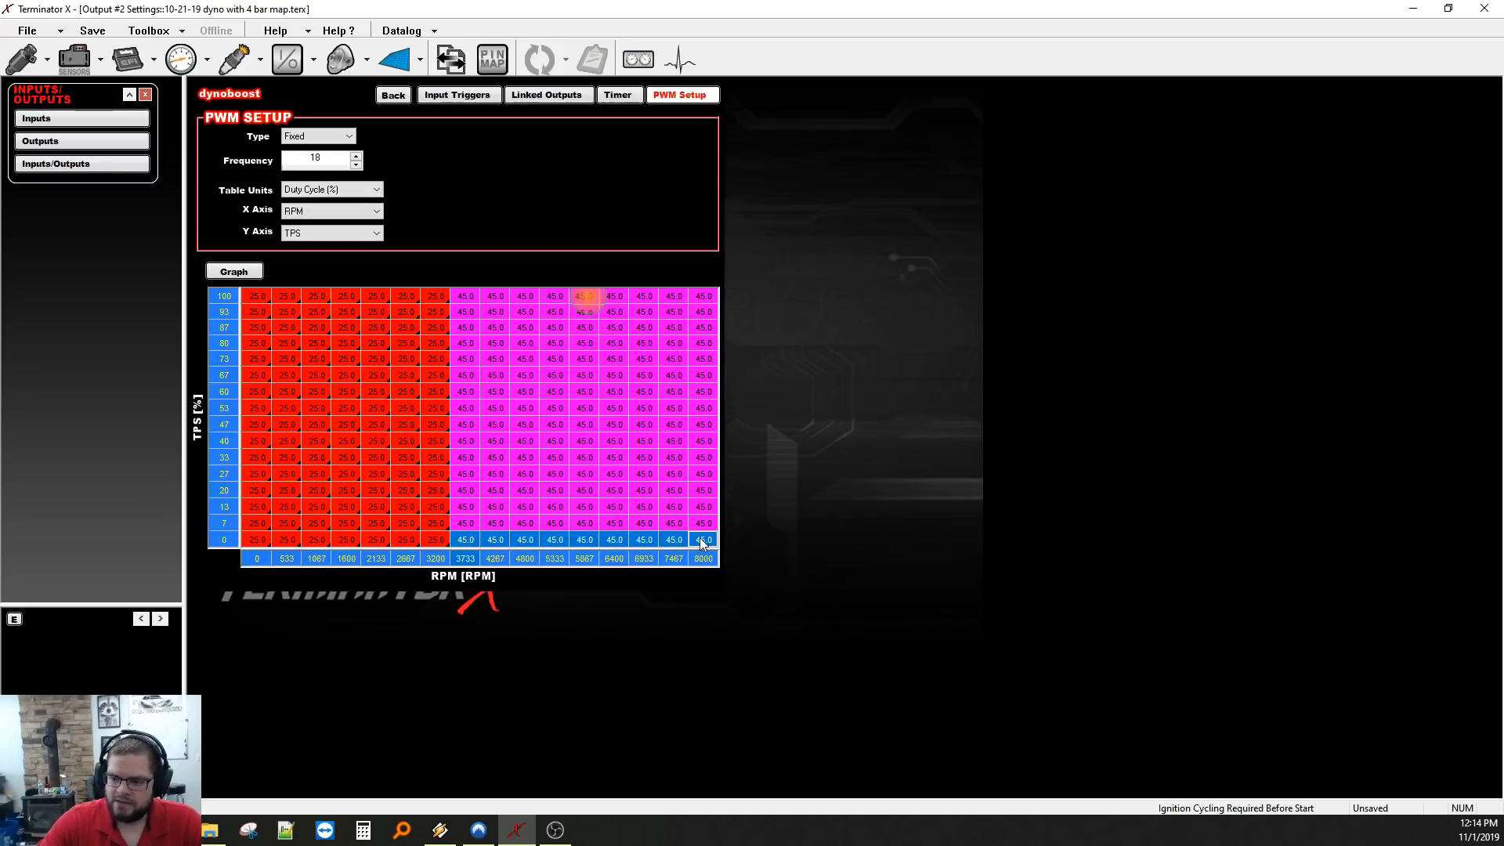
text(0)
key(Return)
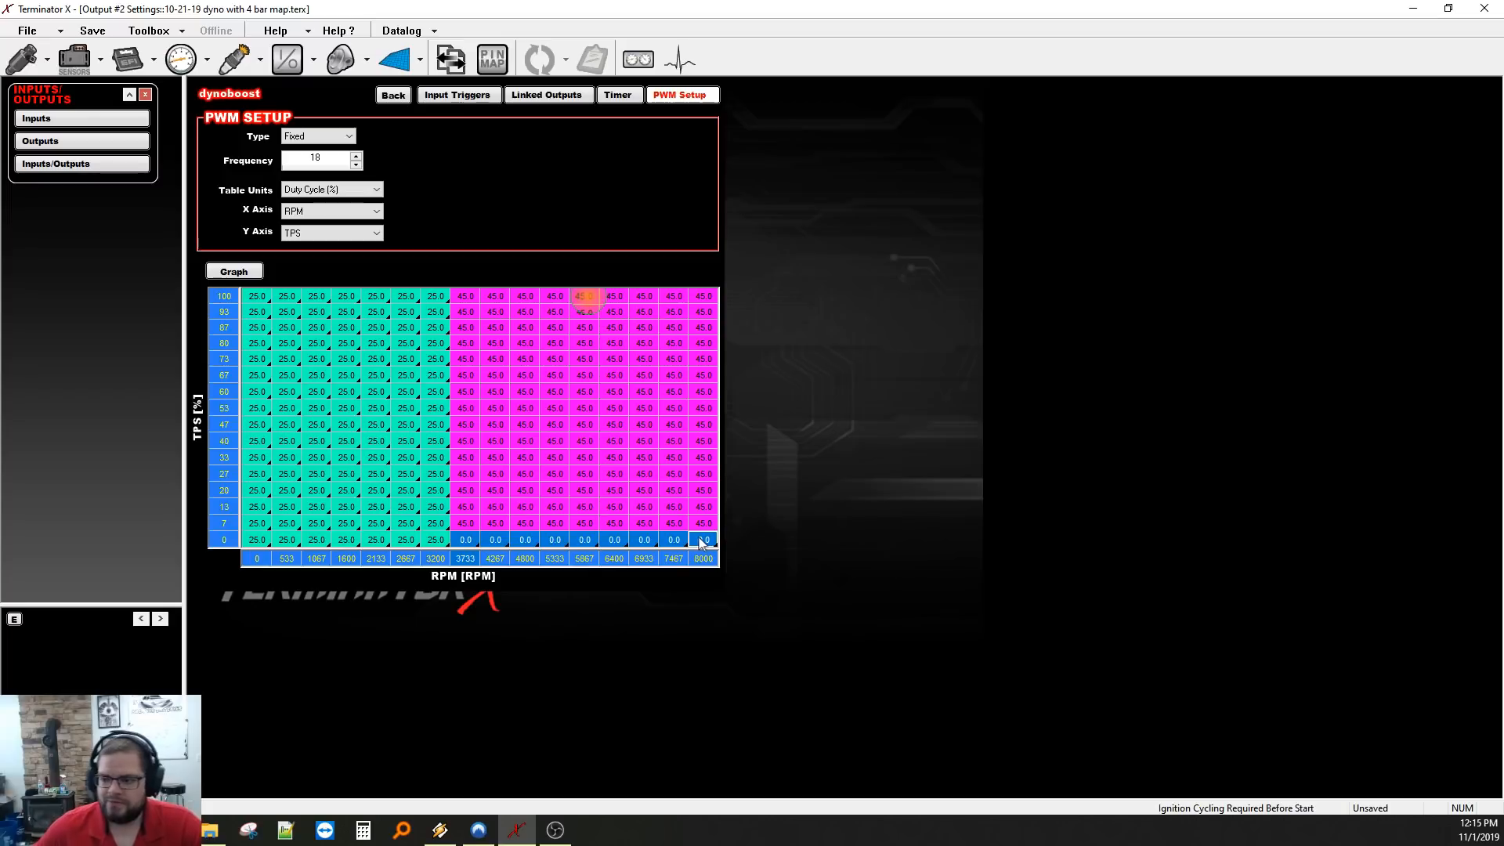
drag(465, 540, 691, 332)
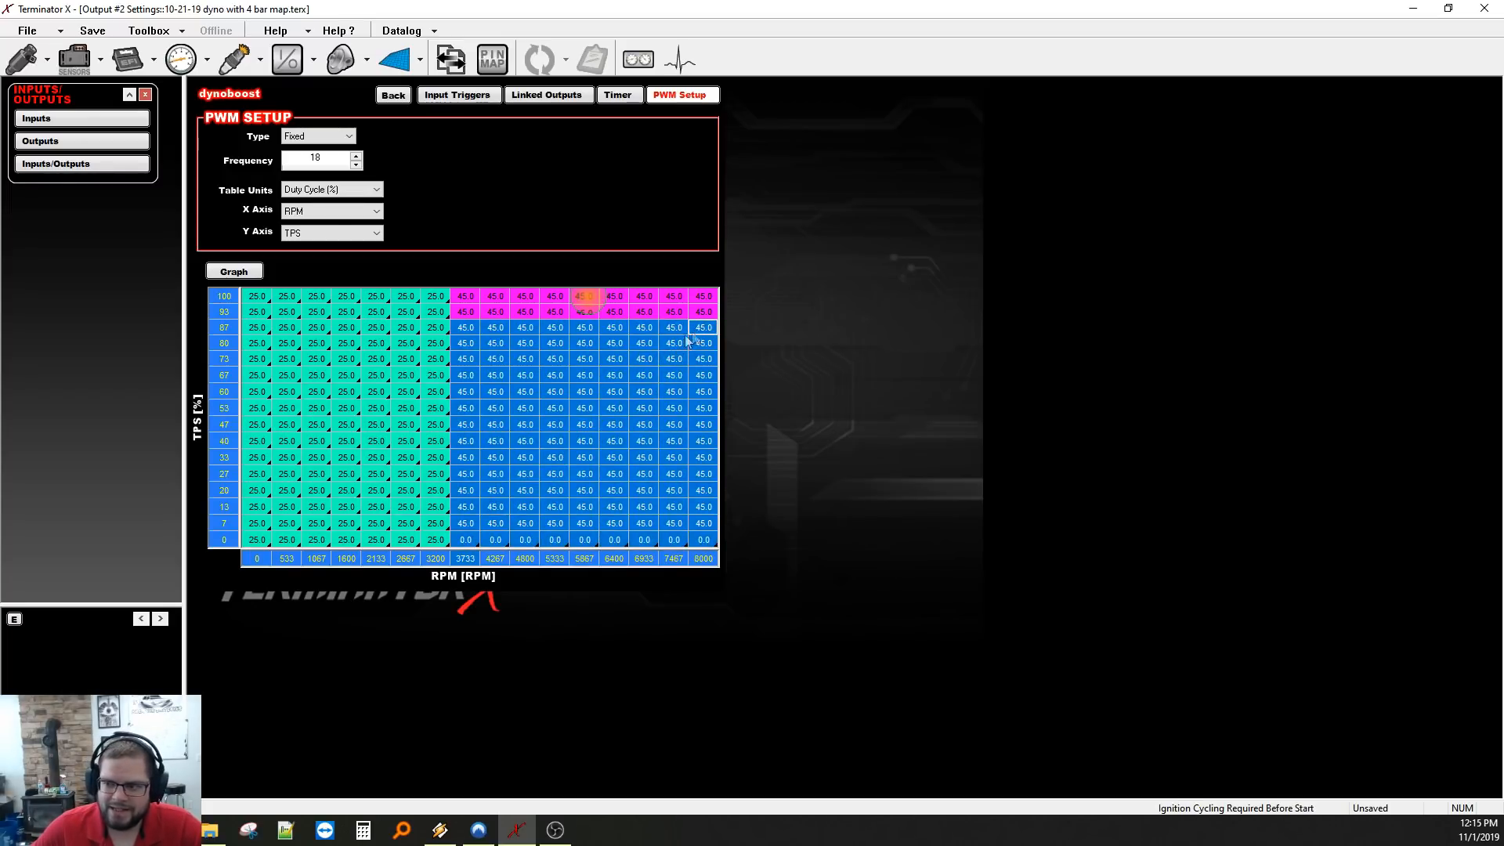
right_click(673, 342)
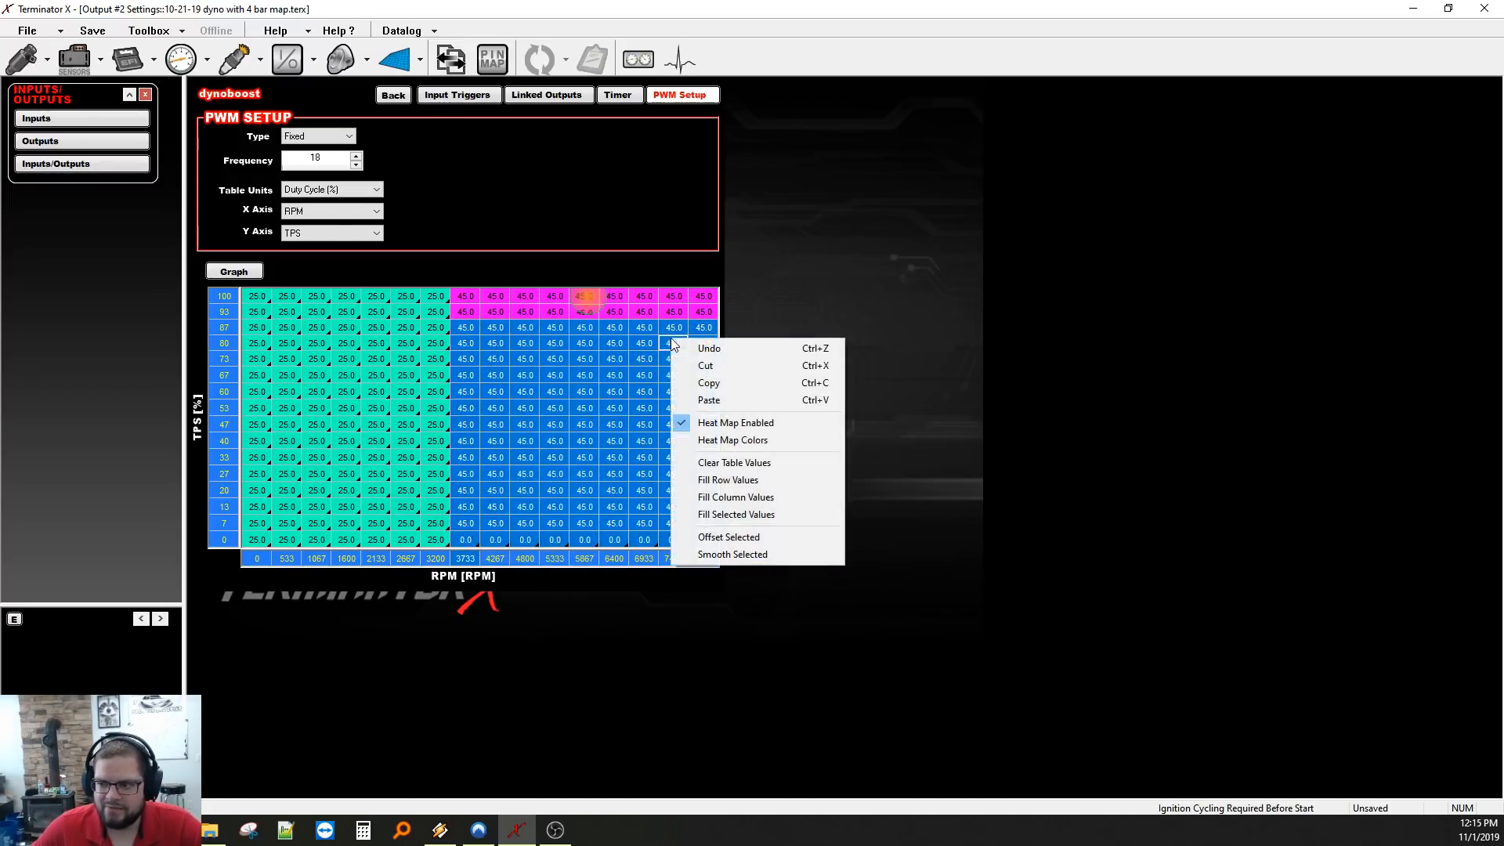
click(734, 515)
click(644, 442)
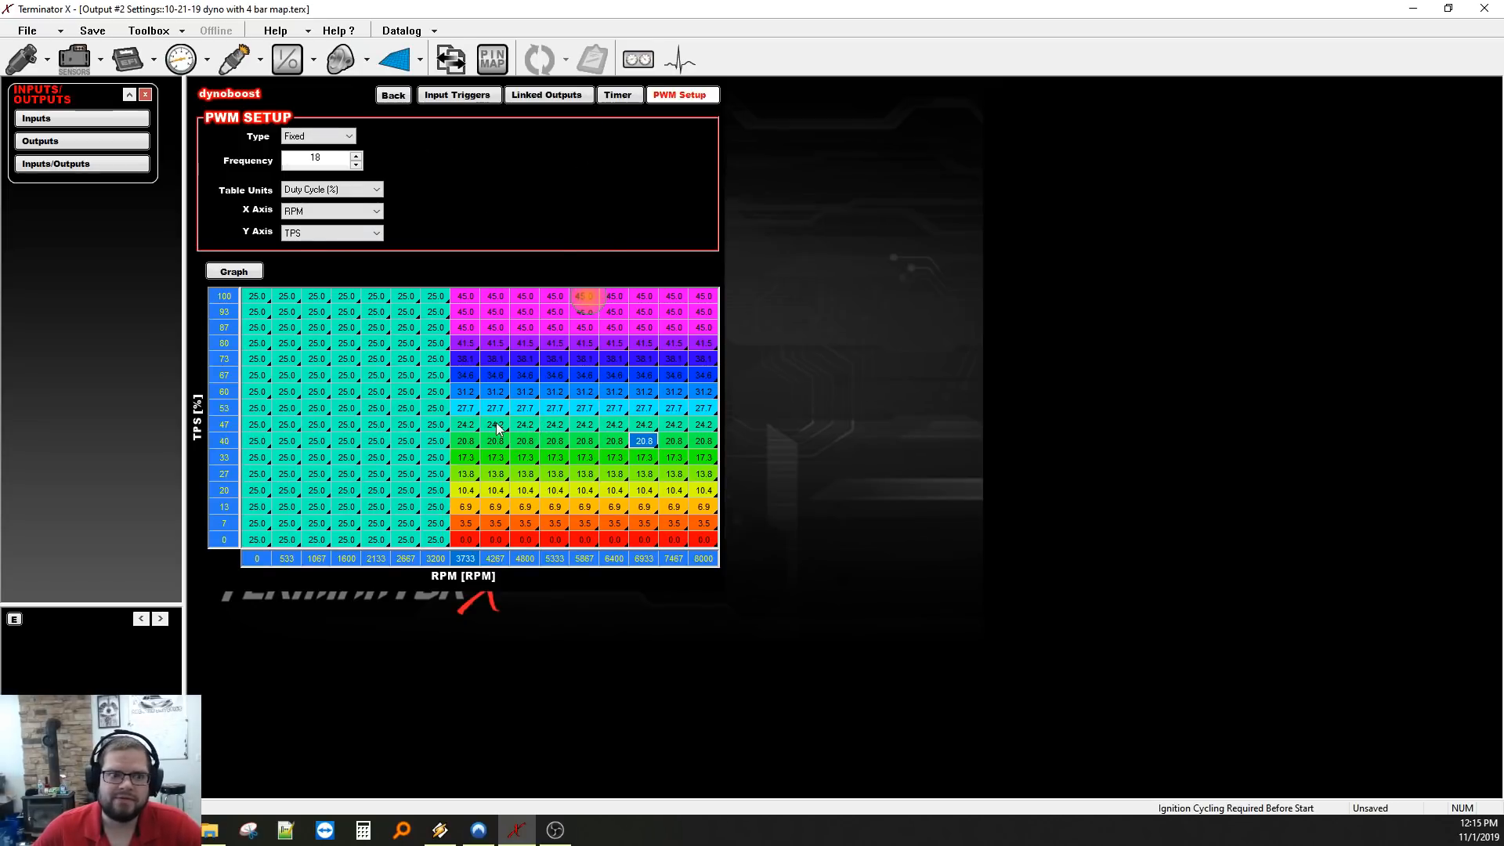
Look through the parameters available for the duty cycle table's Y axis.
click(377, 233)
drag(379, 402, 386, 446)
click(496, 209)
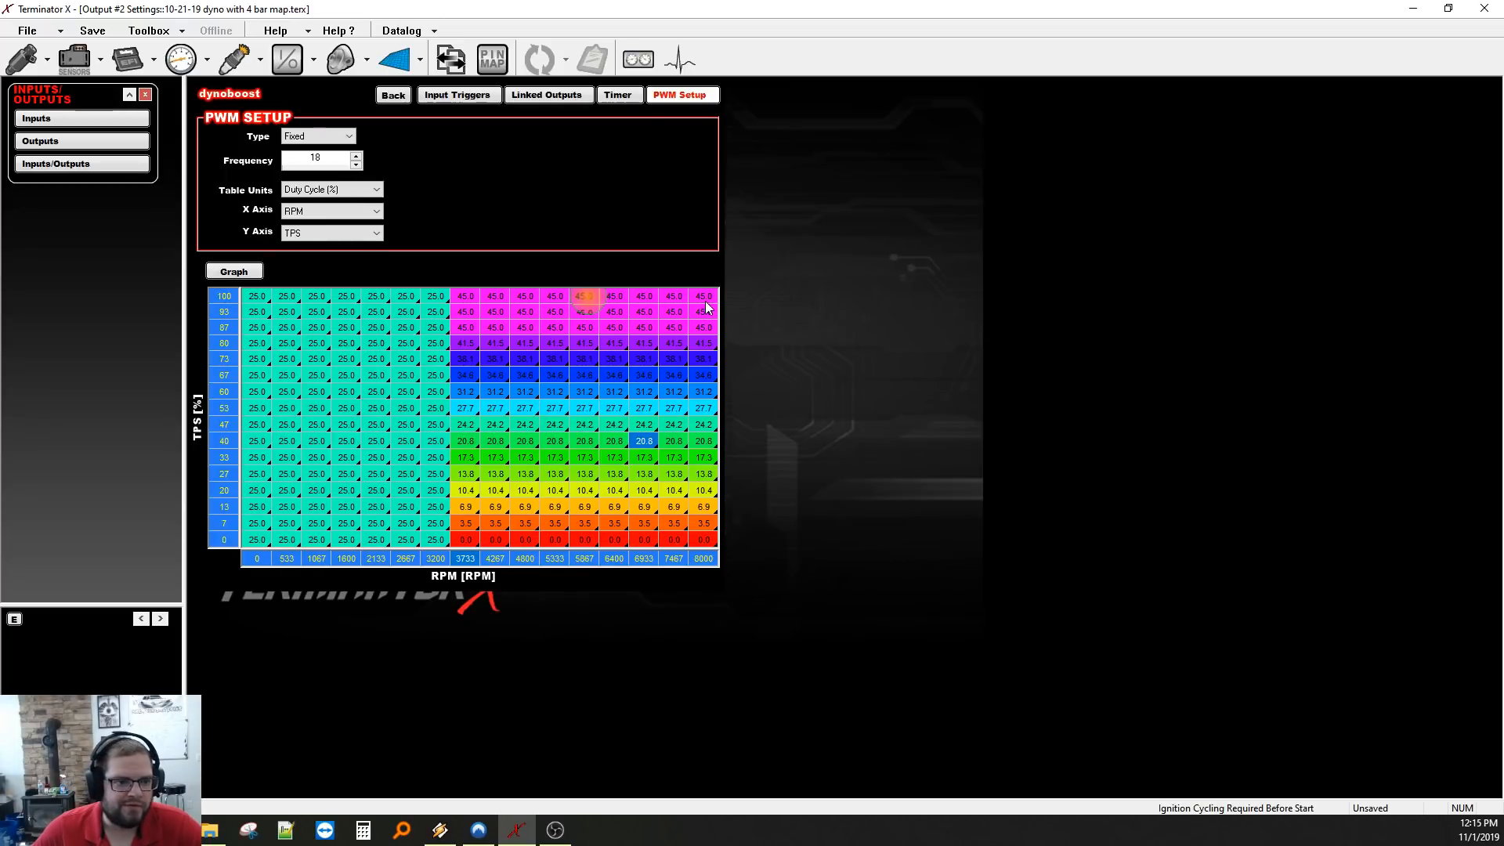
Review the boost setup and return to the dynoboost output's PWM setup.
click(341, 59)
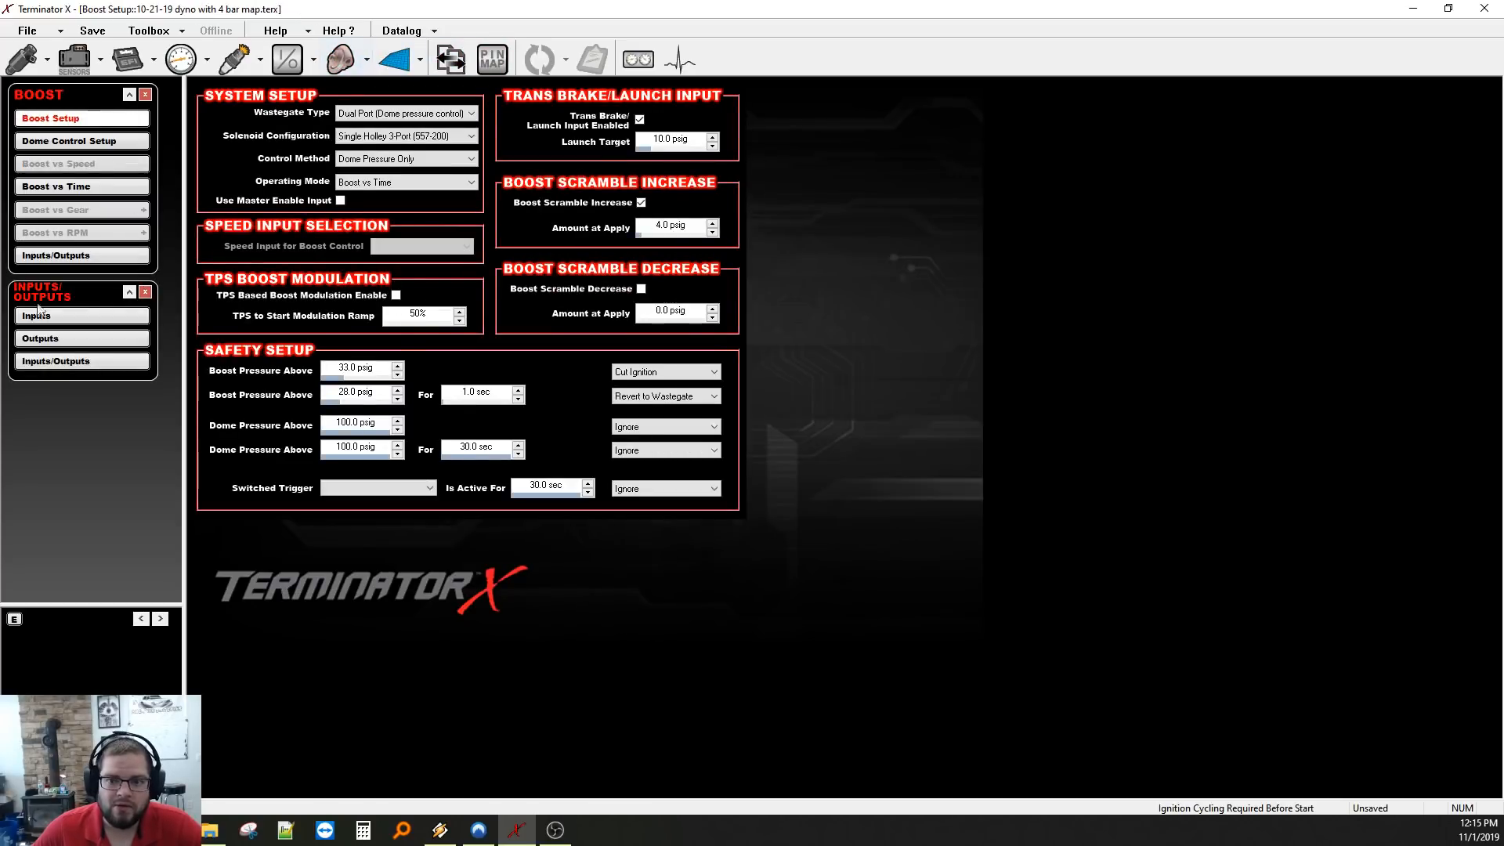
click(82, 339)
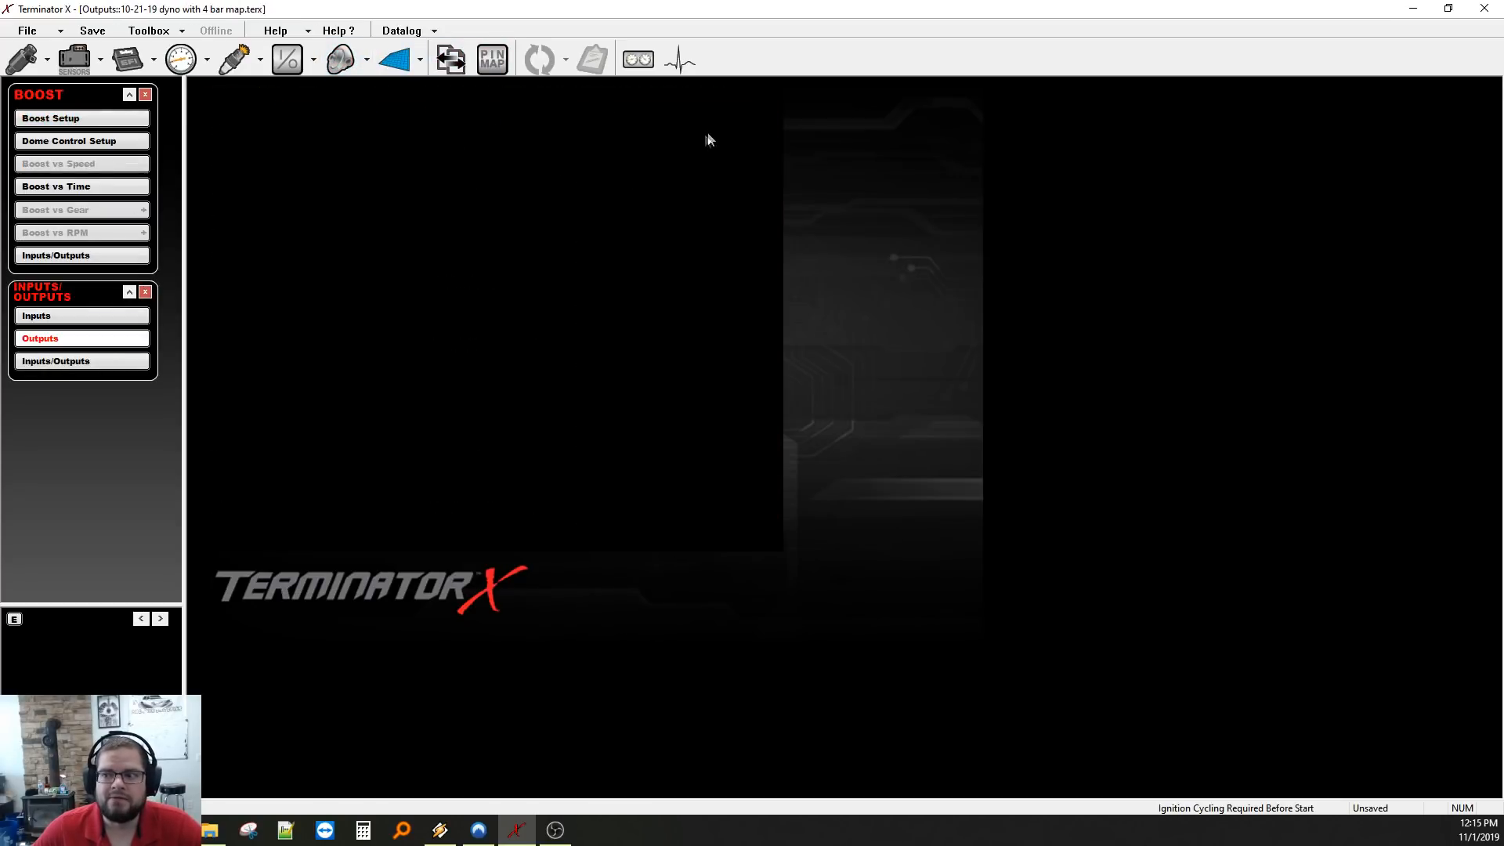
click(672, 96)
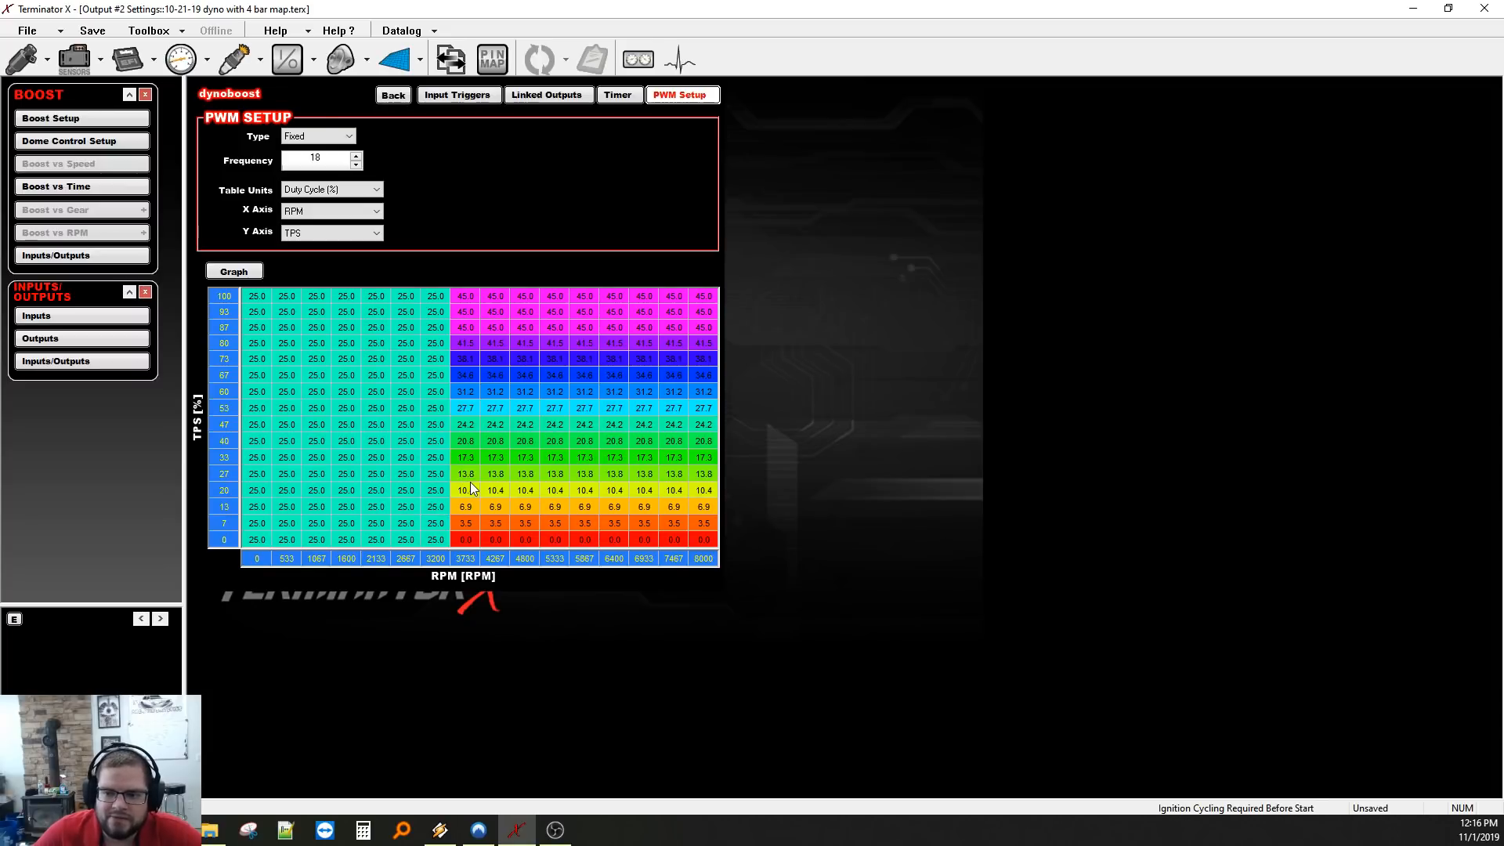
Set the 0% TPS cells from 0 to 3200 RPM to 0 and interpolate those columns up to 67% TPS.
drag(450, 542, 251, 545)
text(0)
key(Return)
drag(264, 379, 426, 539)
right_click(428, 539)
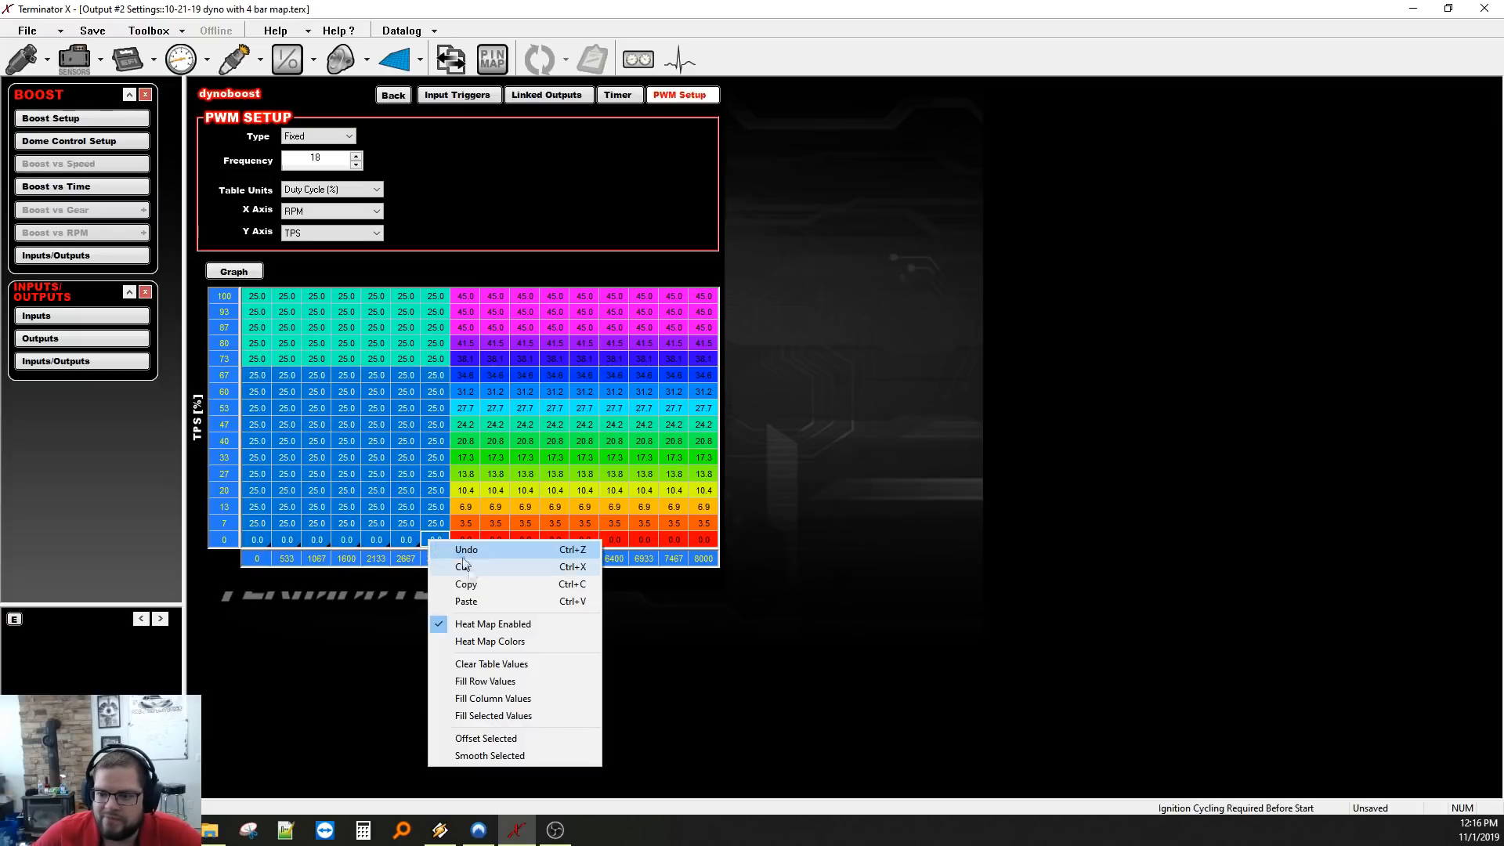
click(490, 715)
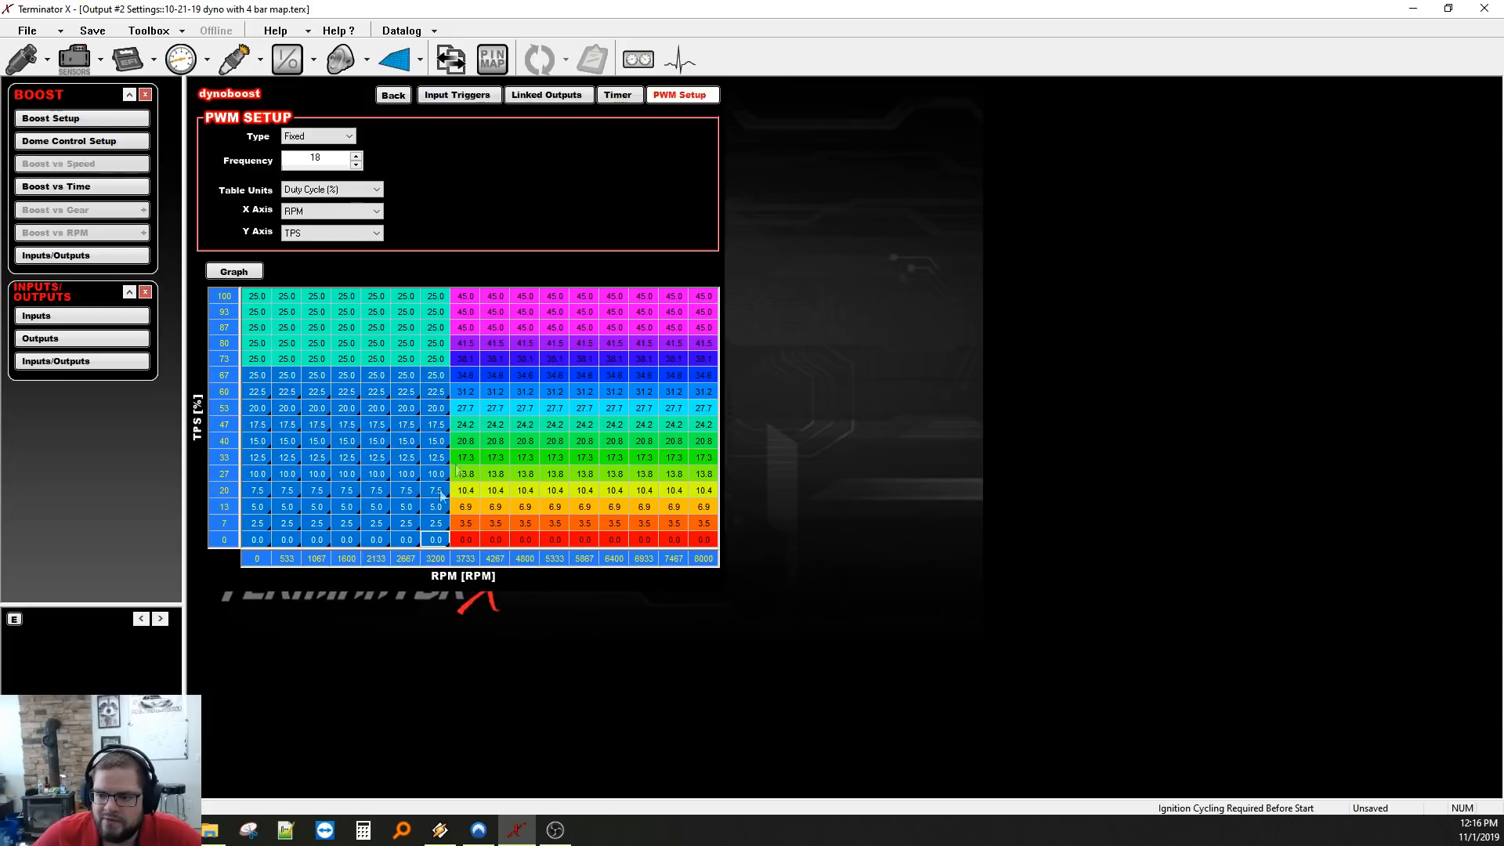
Check the dynoboost output's sensor input triggers and return to its PWM duty cycle table.
click(465, 458)
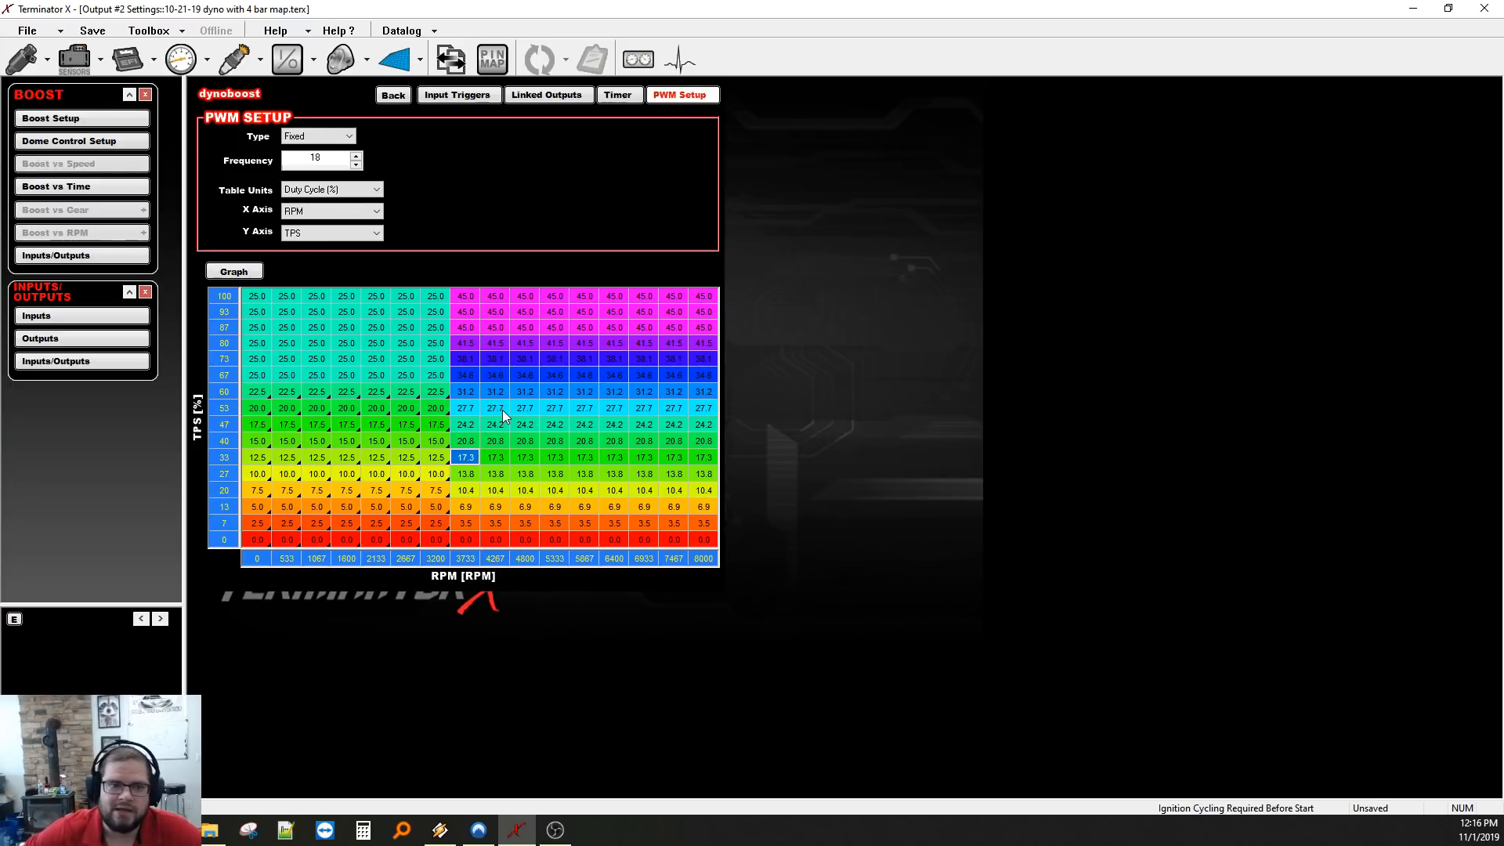
click(456, 95)
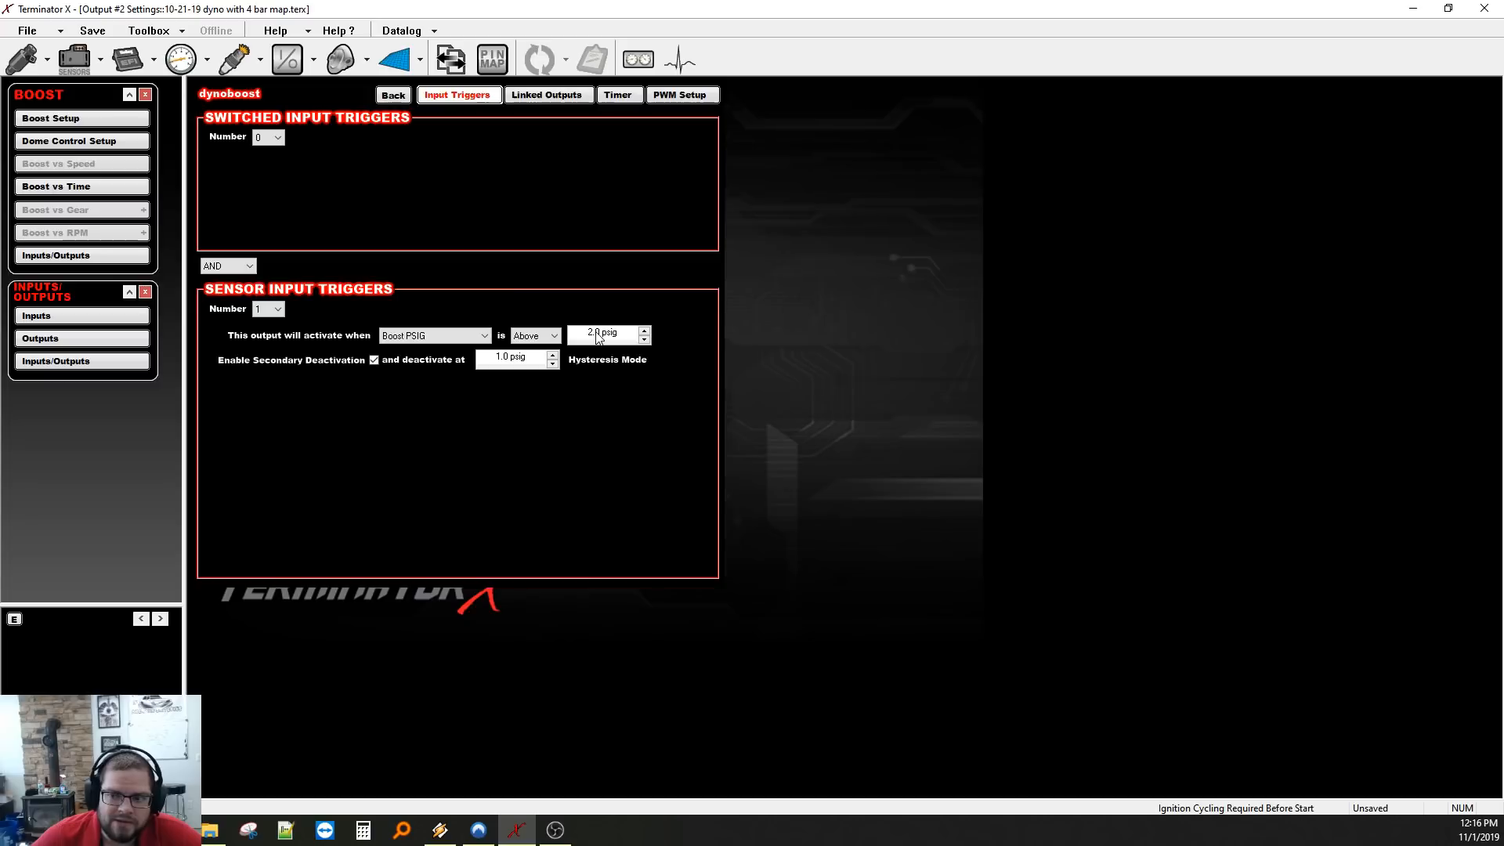
click(680, 95)
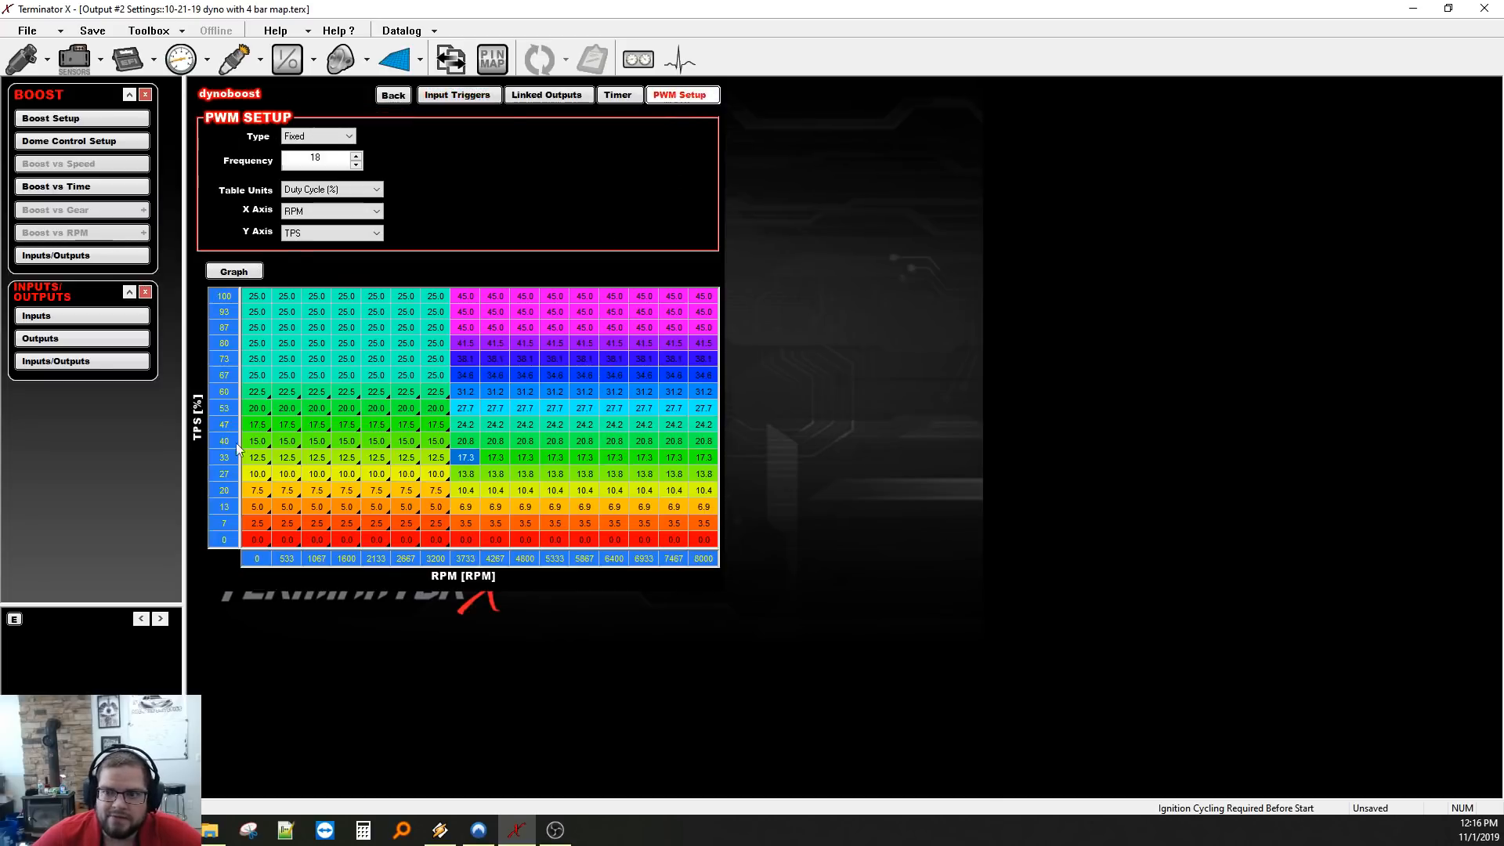